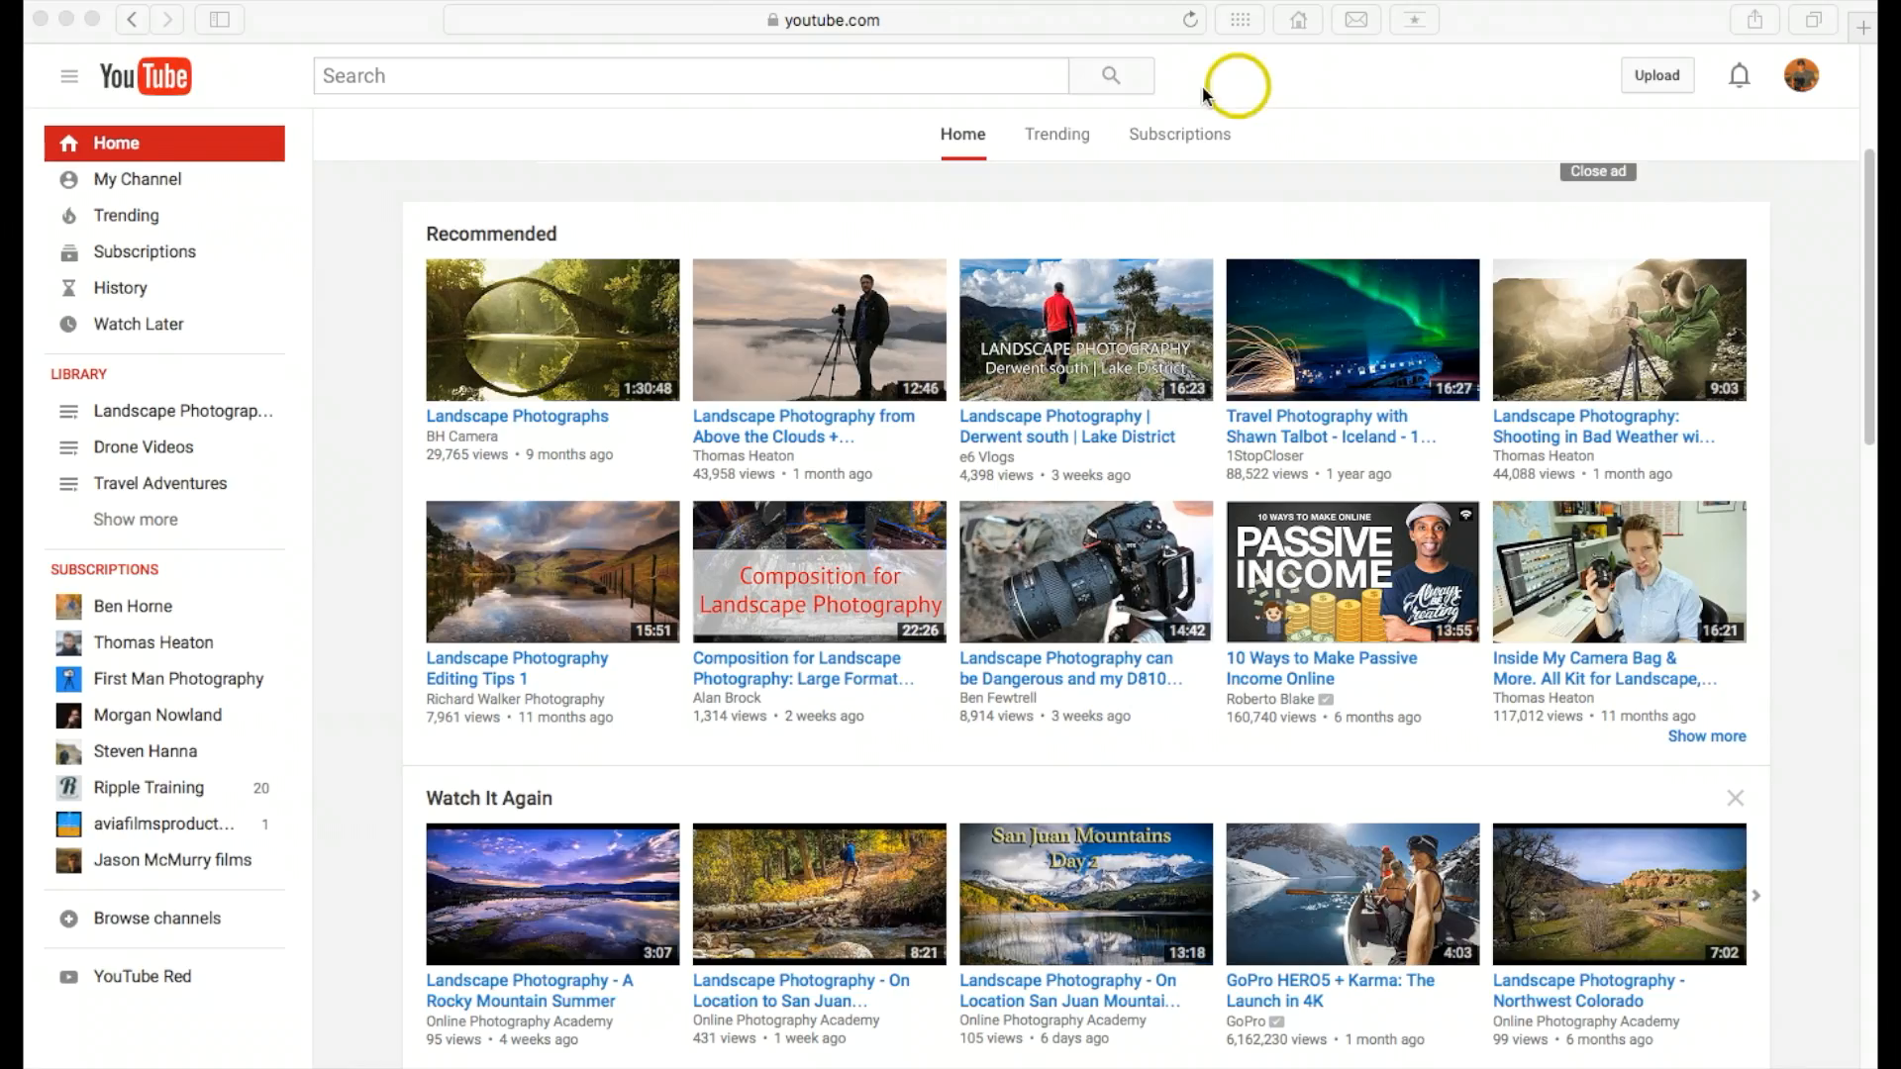
Step: Open the channel page and go to its Video Manager
{"action": "left_click", "coordinate": [941, 79]}
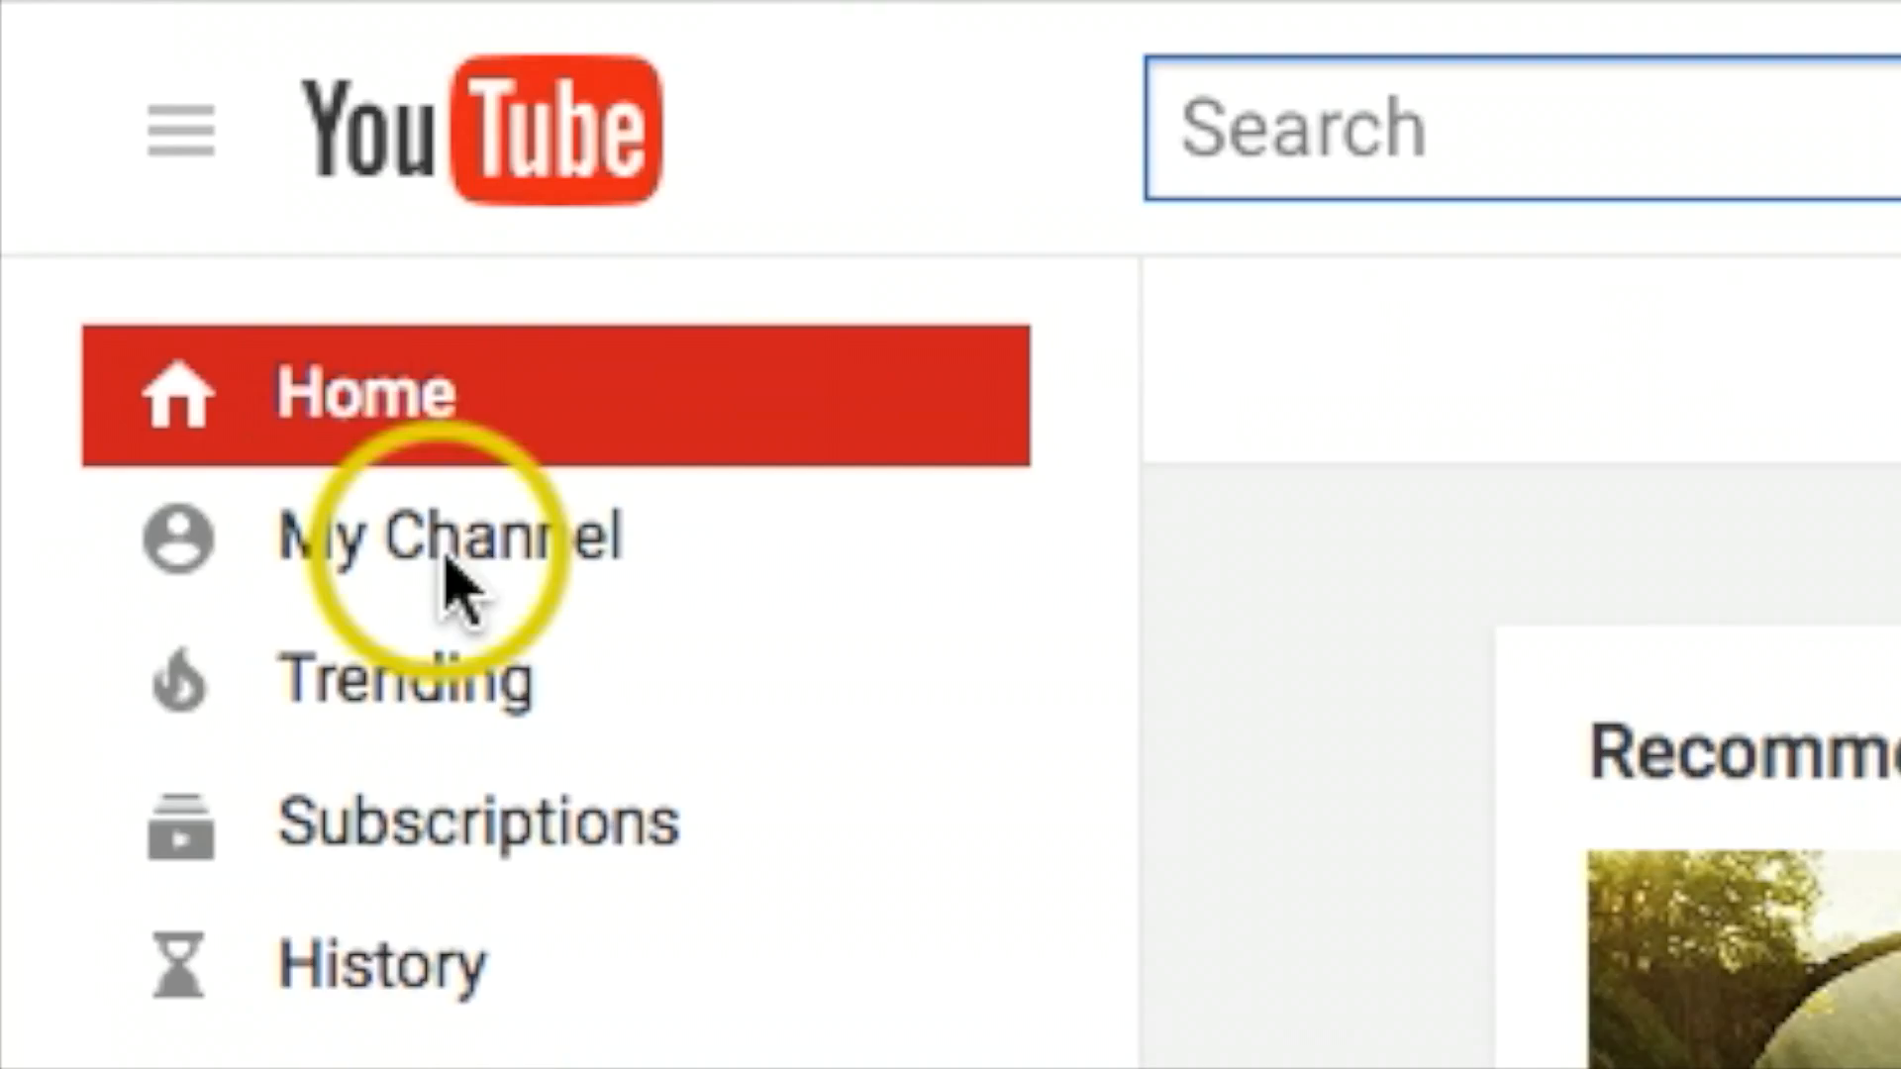
{"action": "left_click", "coordinate": [436, 585]}
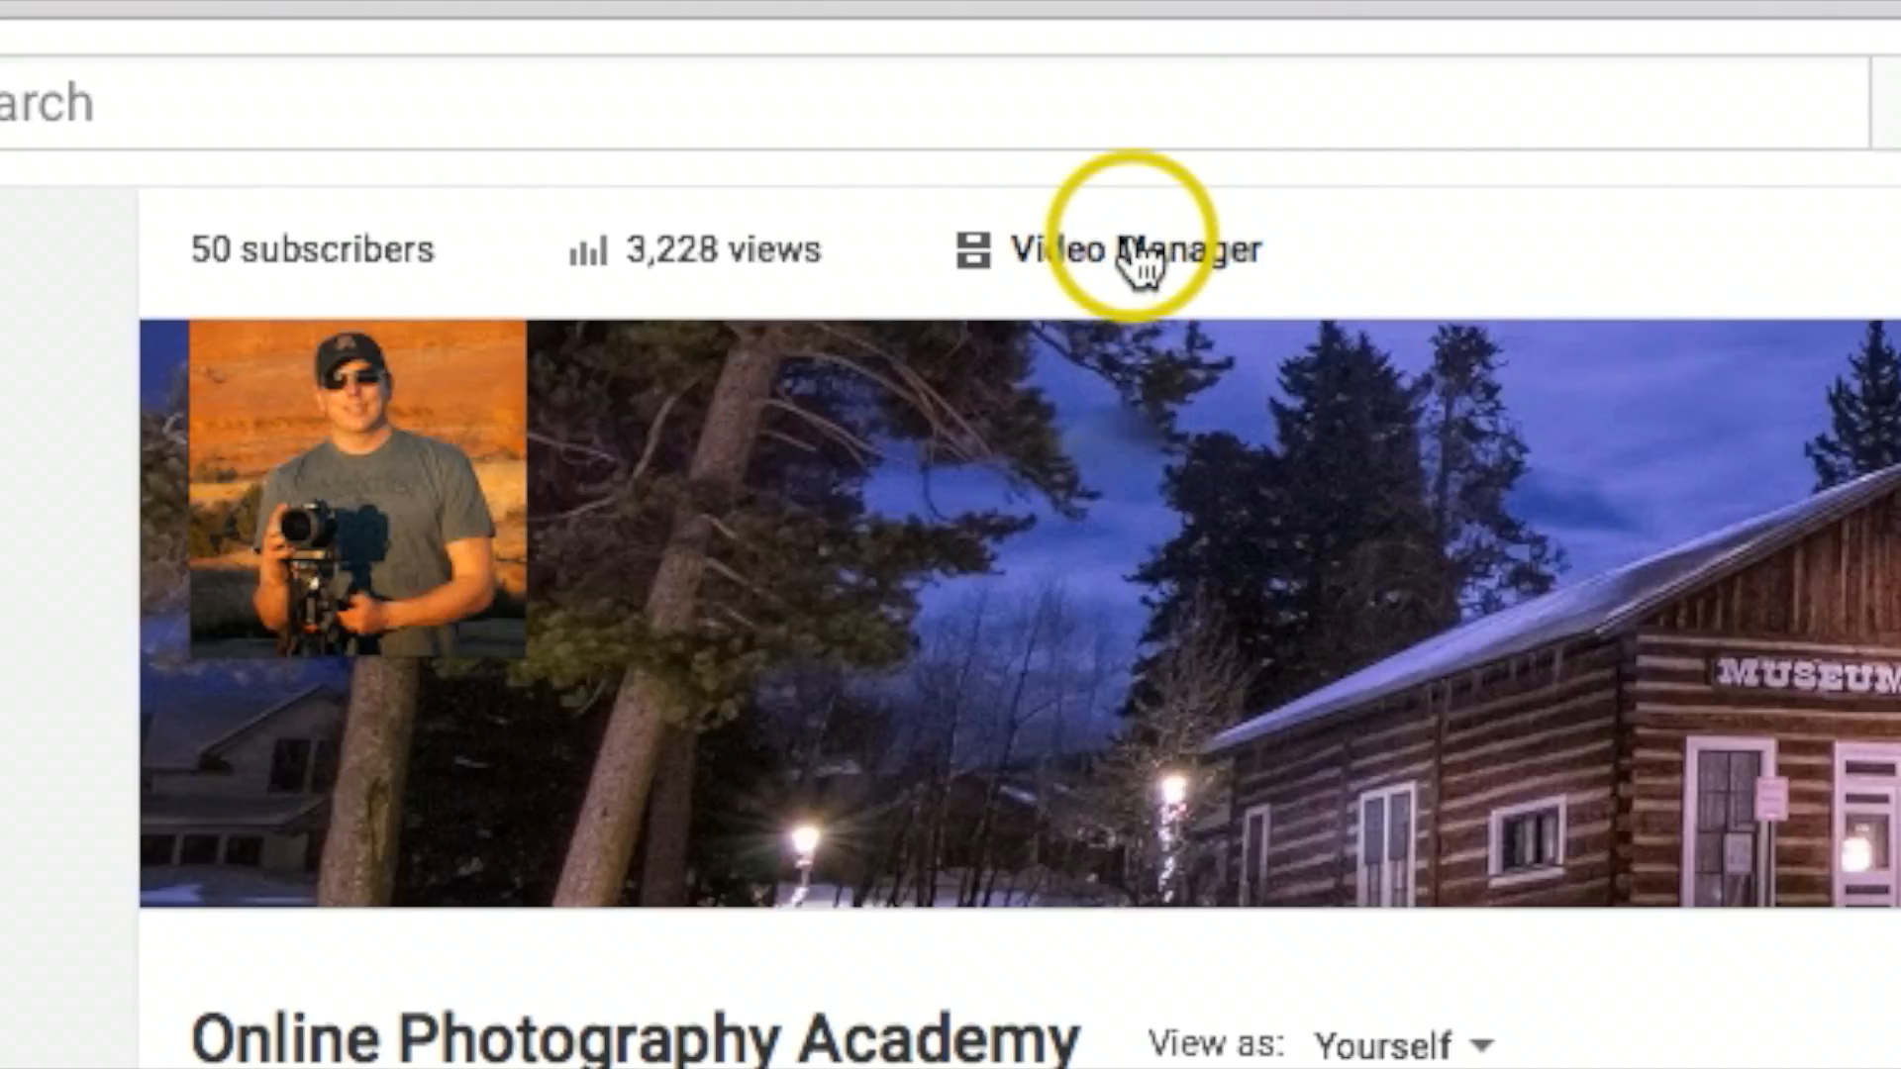
{"action": "left_click", "coordinate": [1138, 252]}
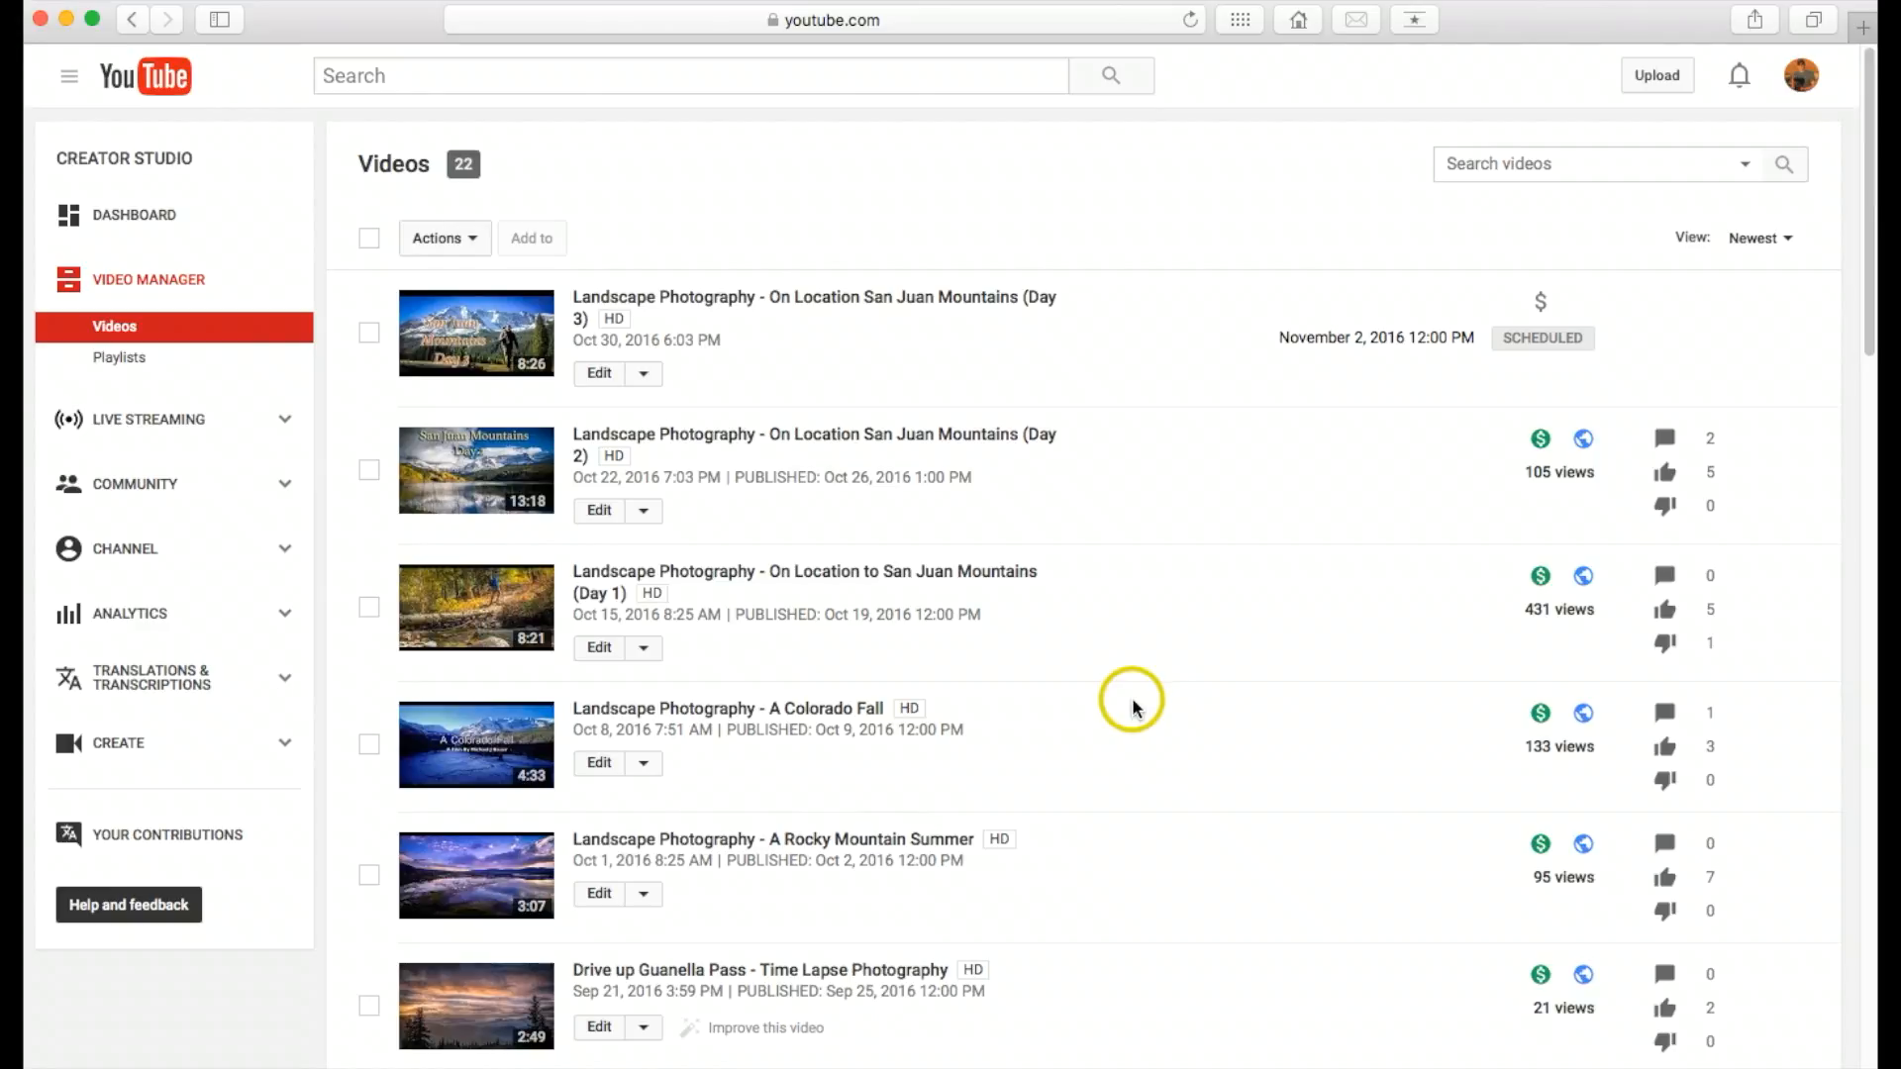
Step: Open the End screen & Annotations editor for the video "Landscape Photography - A Rocky Mountain Summer"
{"action": "scroll", "coordinate": [1133, 706], "scroll_direction": "down", "scroll_amount": 4}
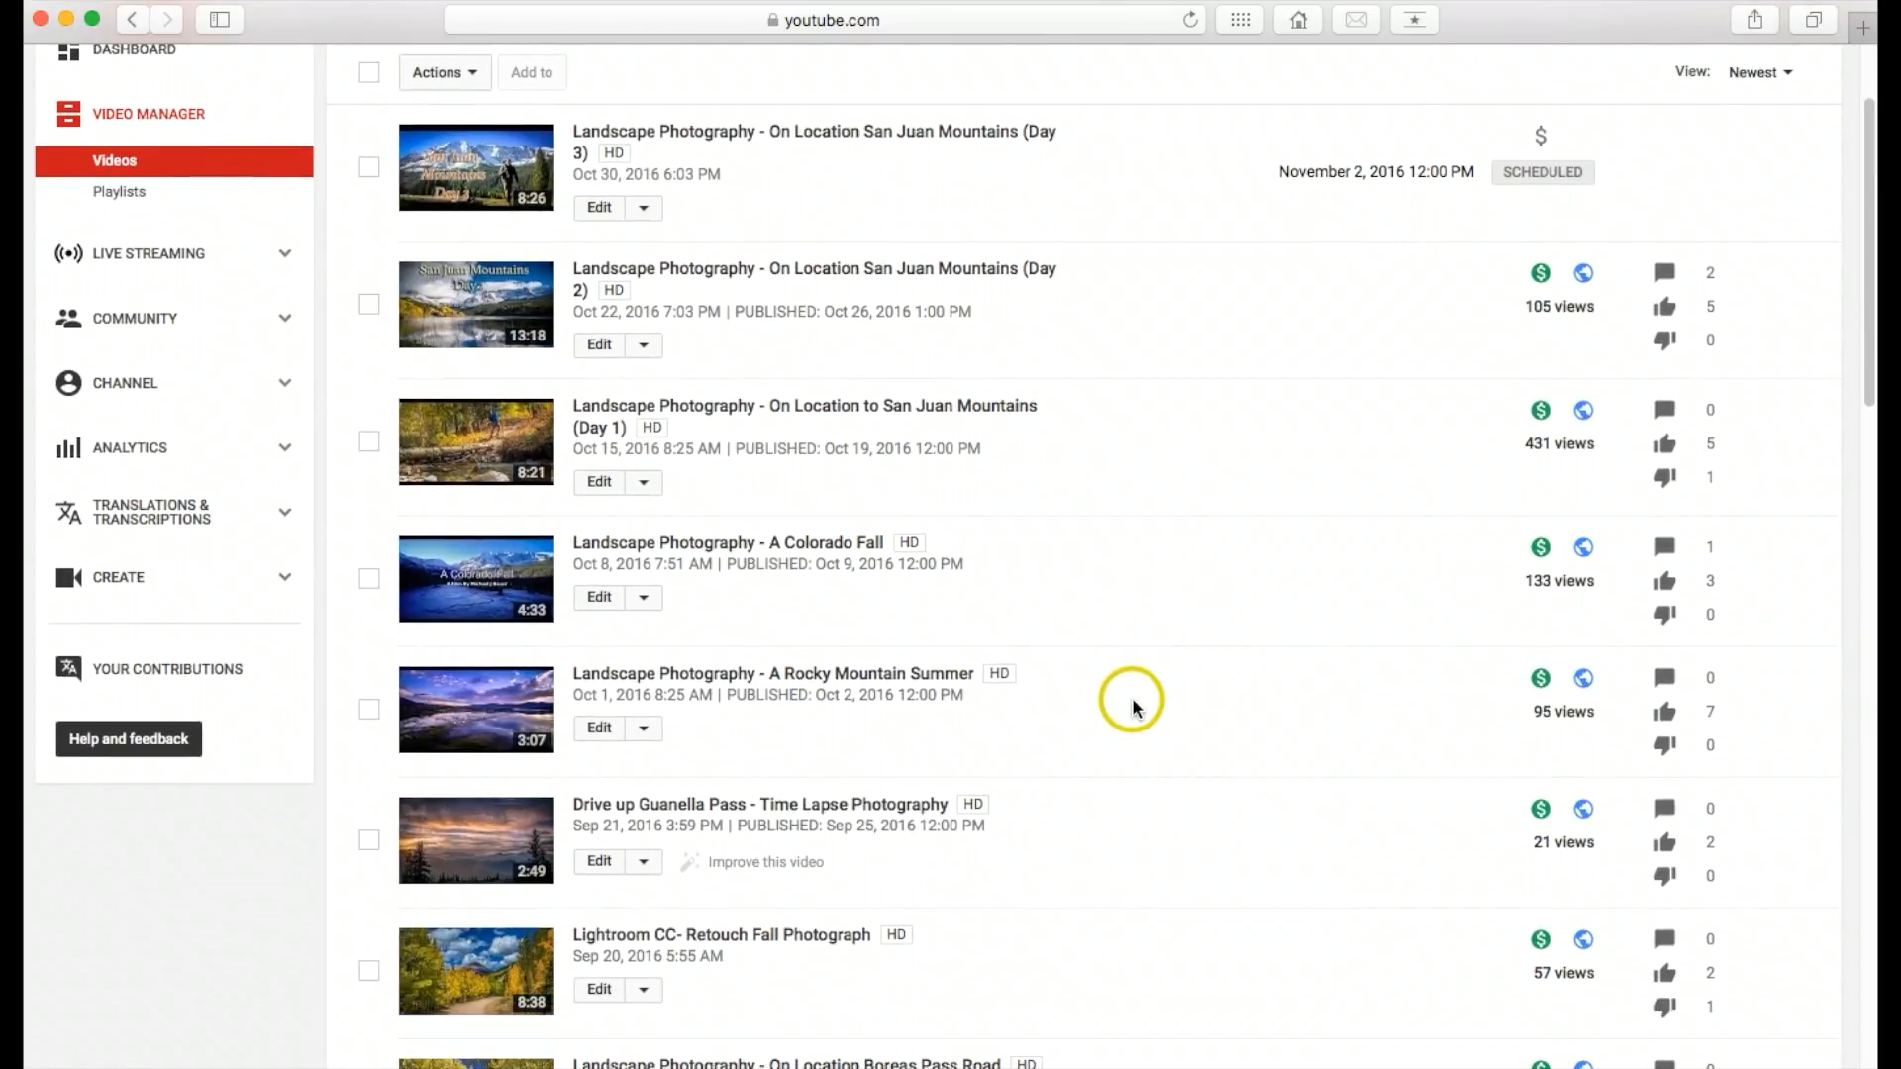
{"action": "scroll", "coordinate": [1134, 706], "scroll_direction": "up", "scroll_amount": 2}
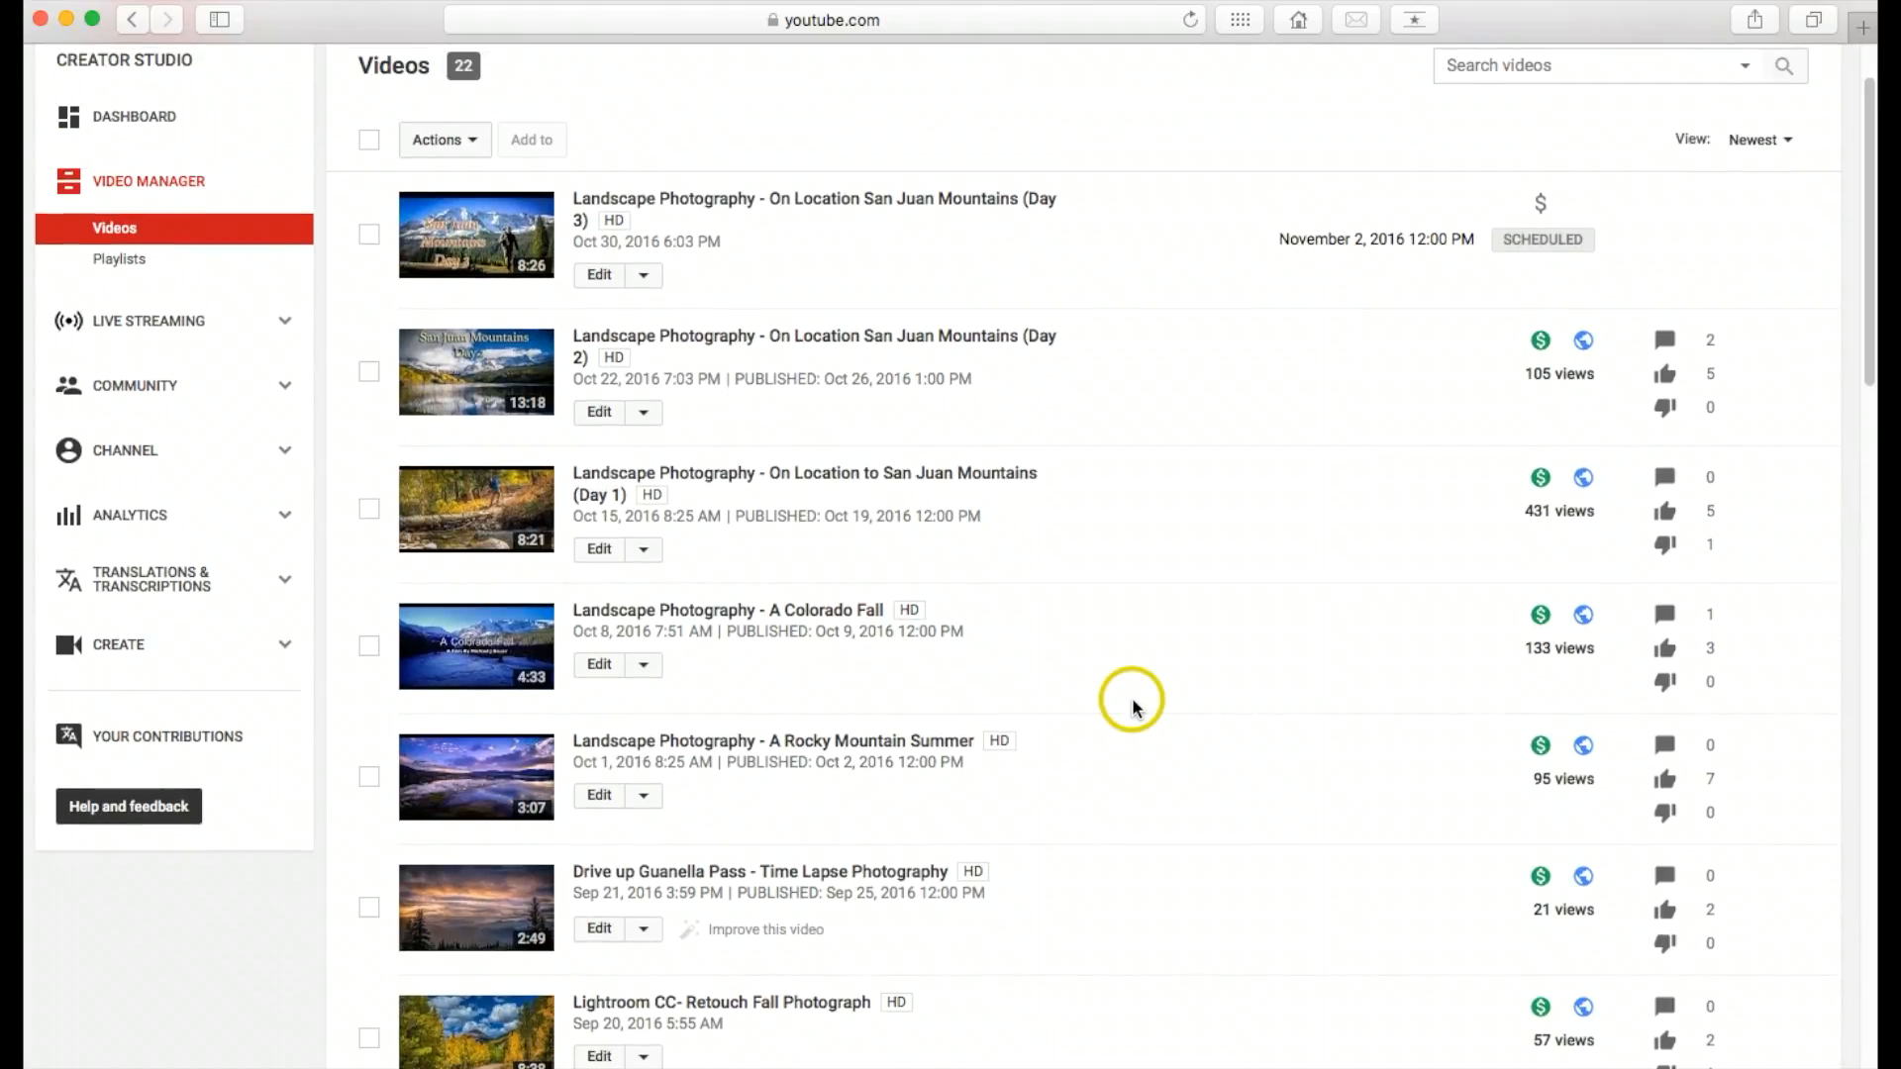
{"action": "scroll", "coordinate": [1134, 706], "scroll_direction": "down", "scroll_amount": 2}
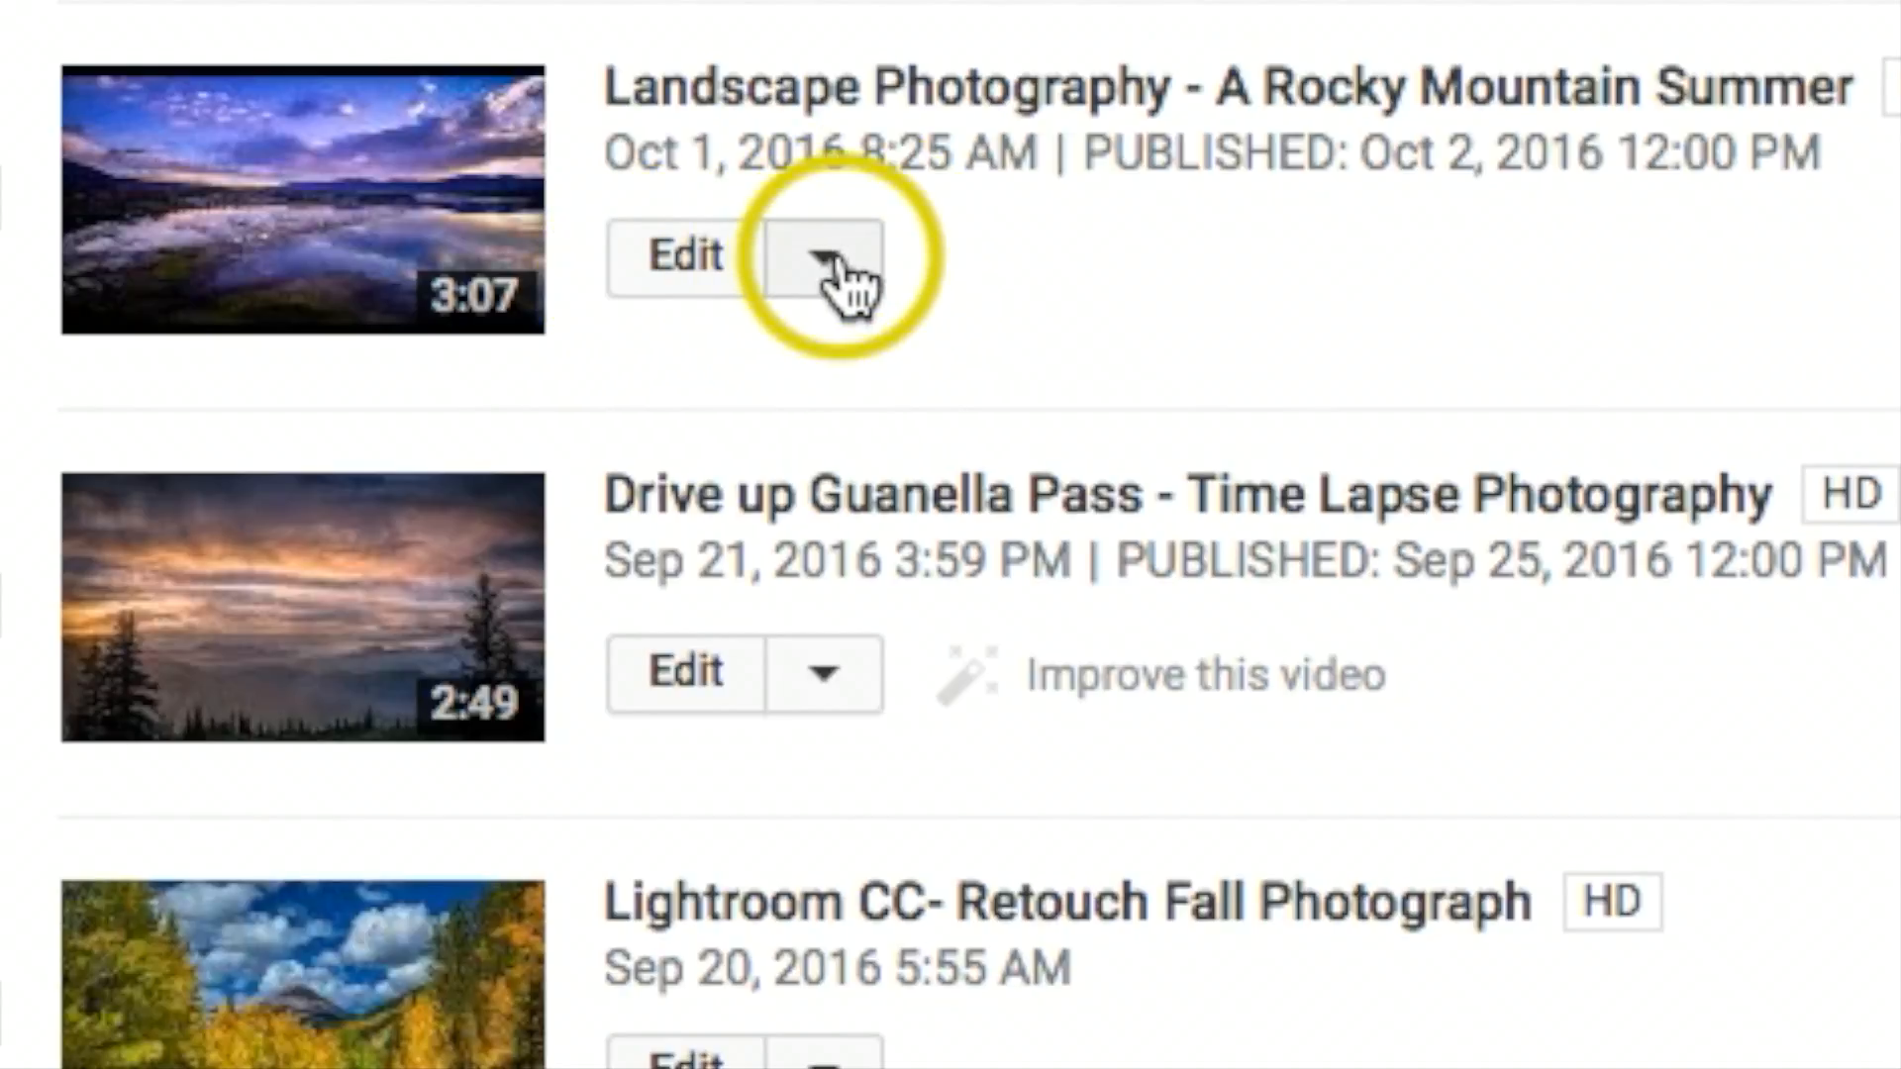
{"action": "left_click", "coordinate": [831, 267]}
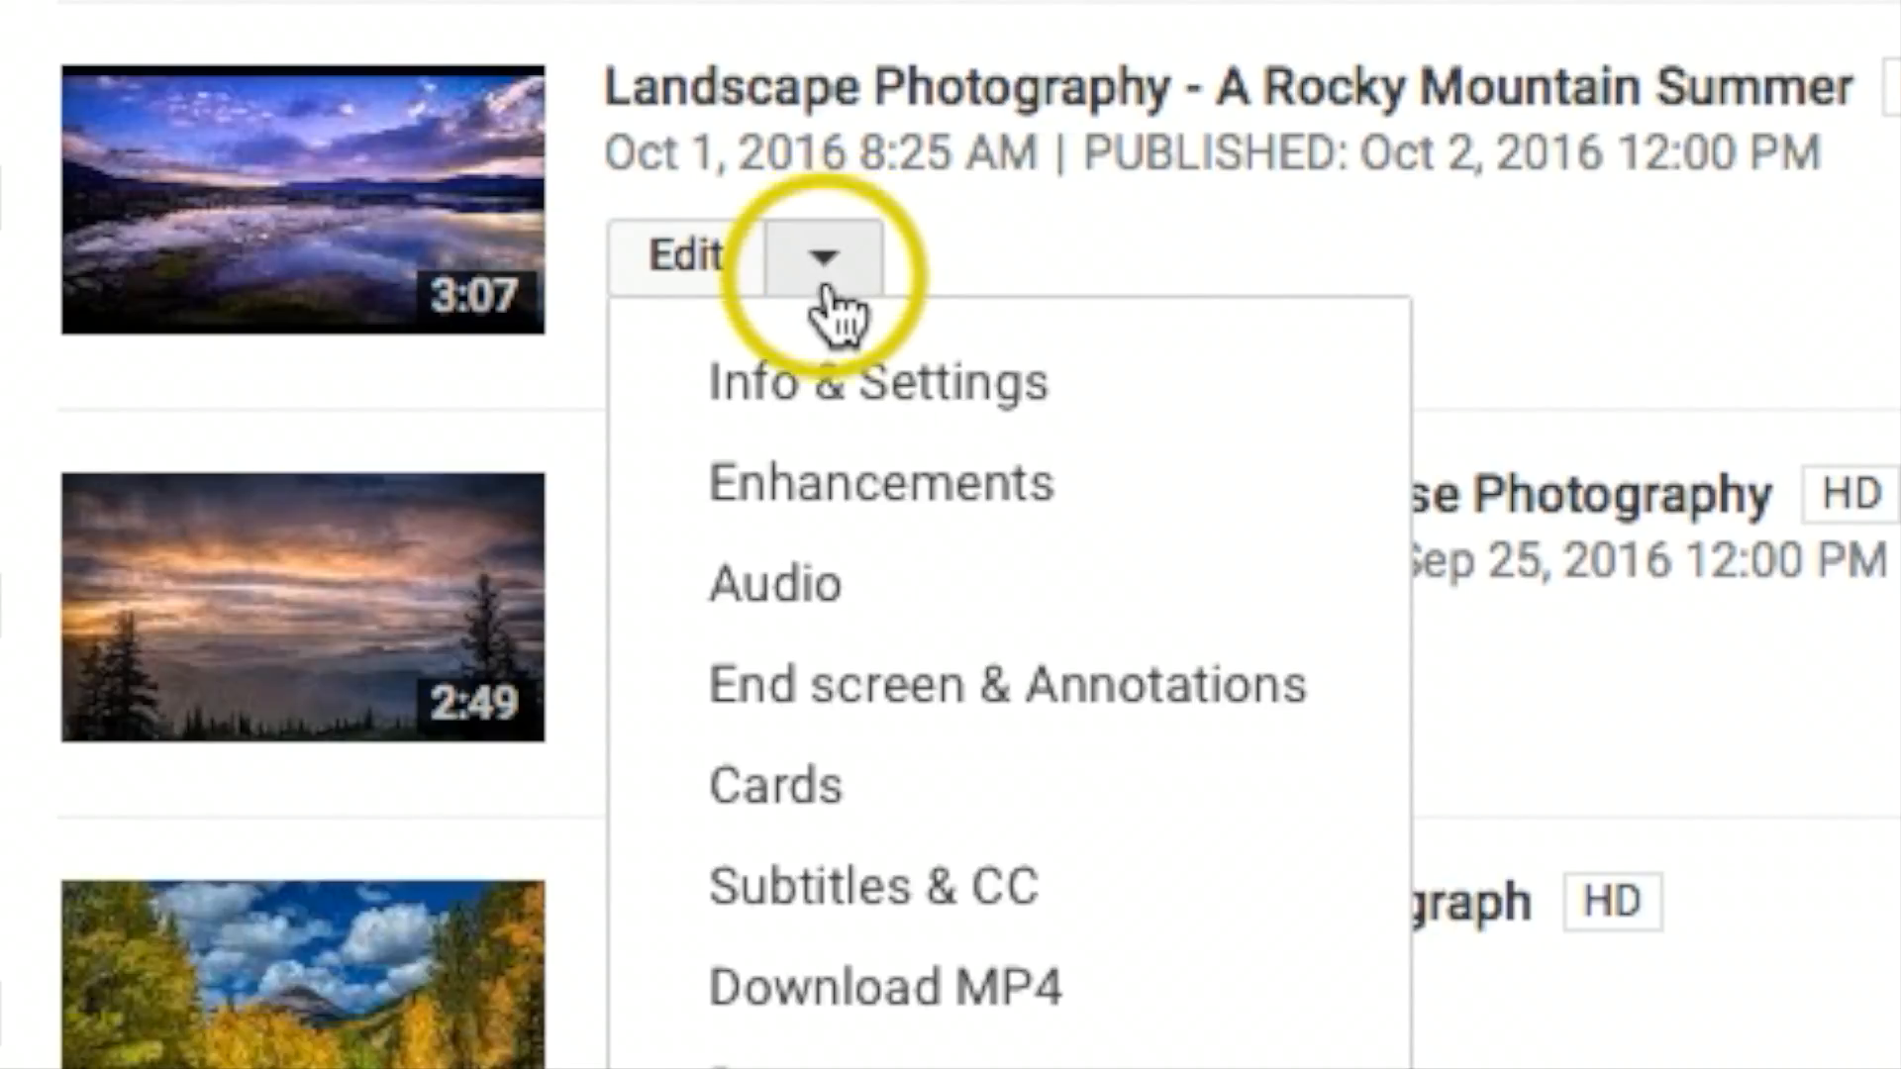
{"action": "left_click", "coordinate": [1079, 685]}
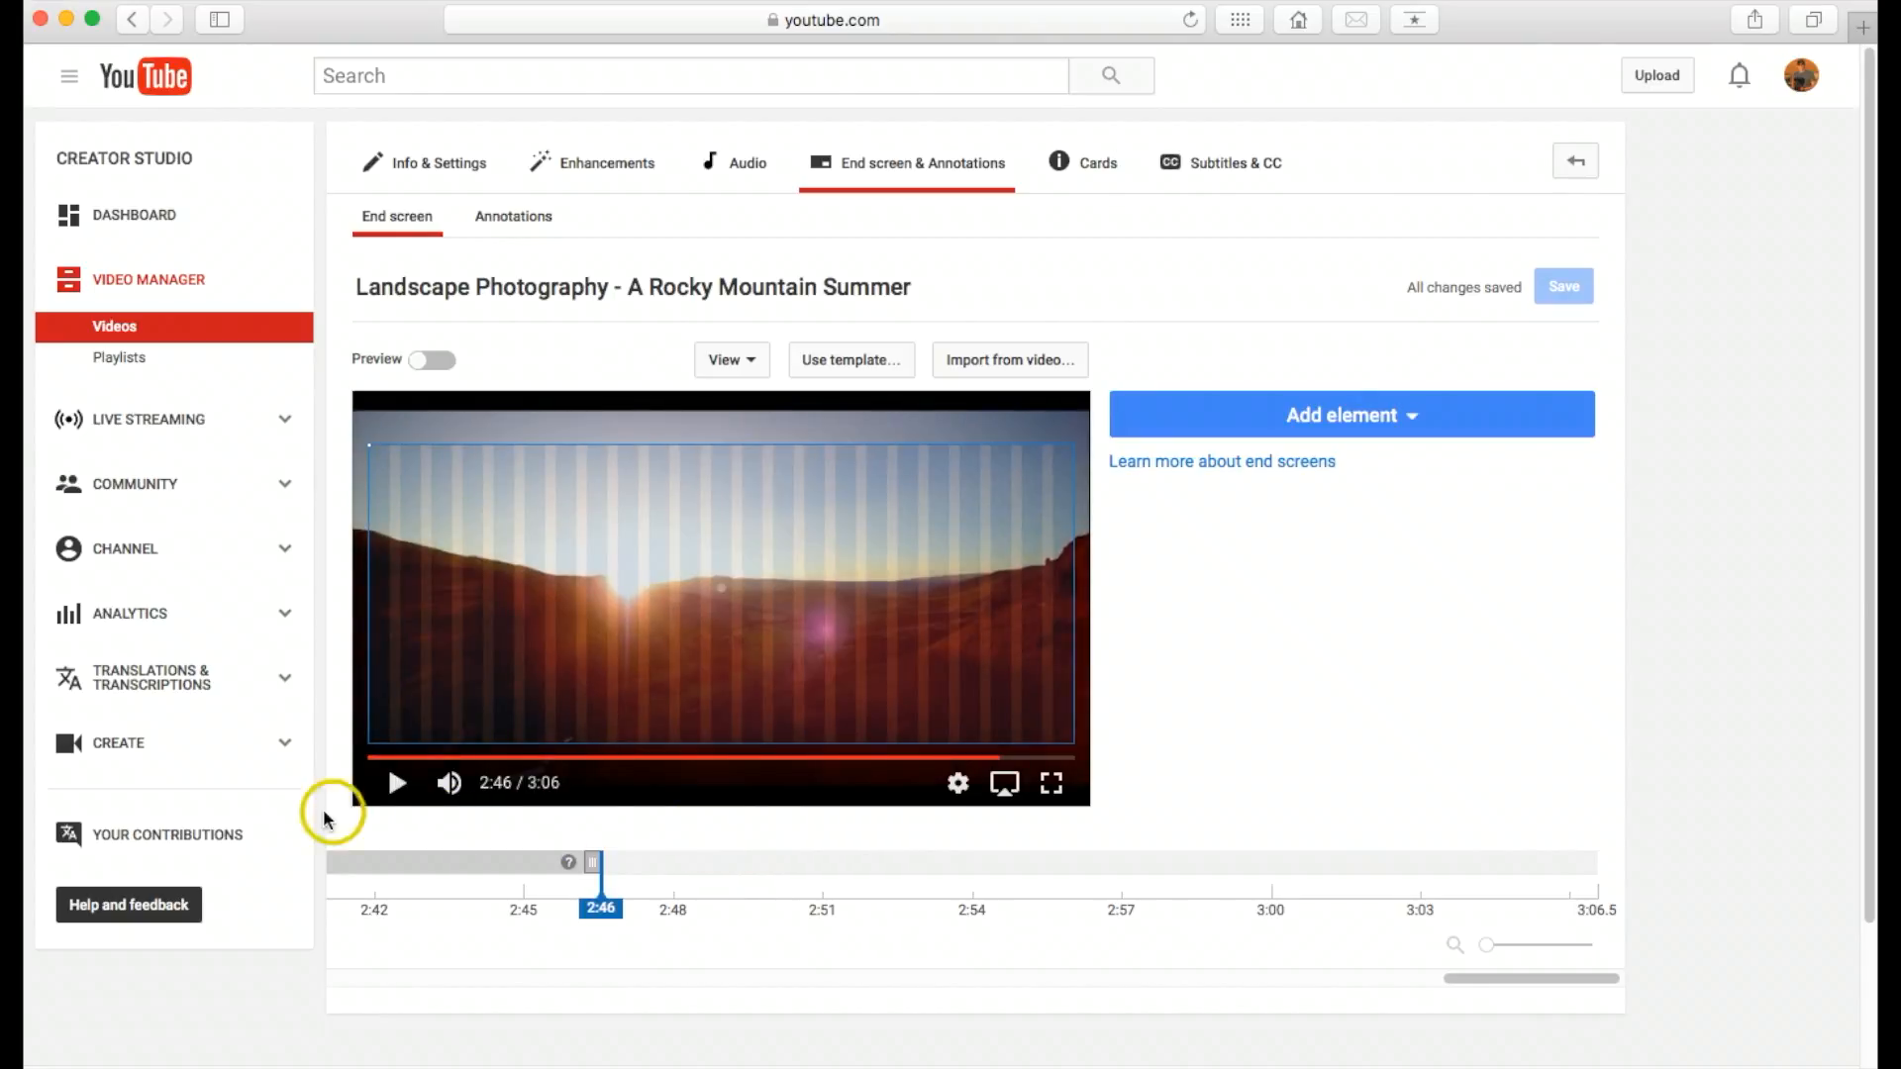
Step: Move the end screen's start marker on the timeline to about 2:59
{"action": "left_click", "coordinate": [392, 782]}
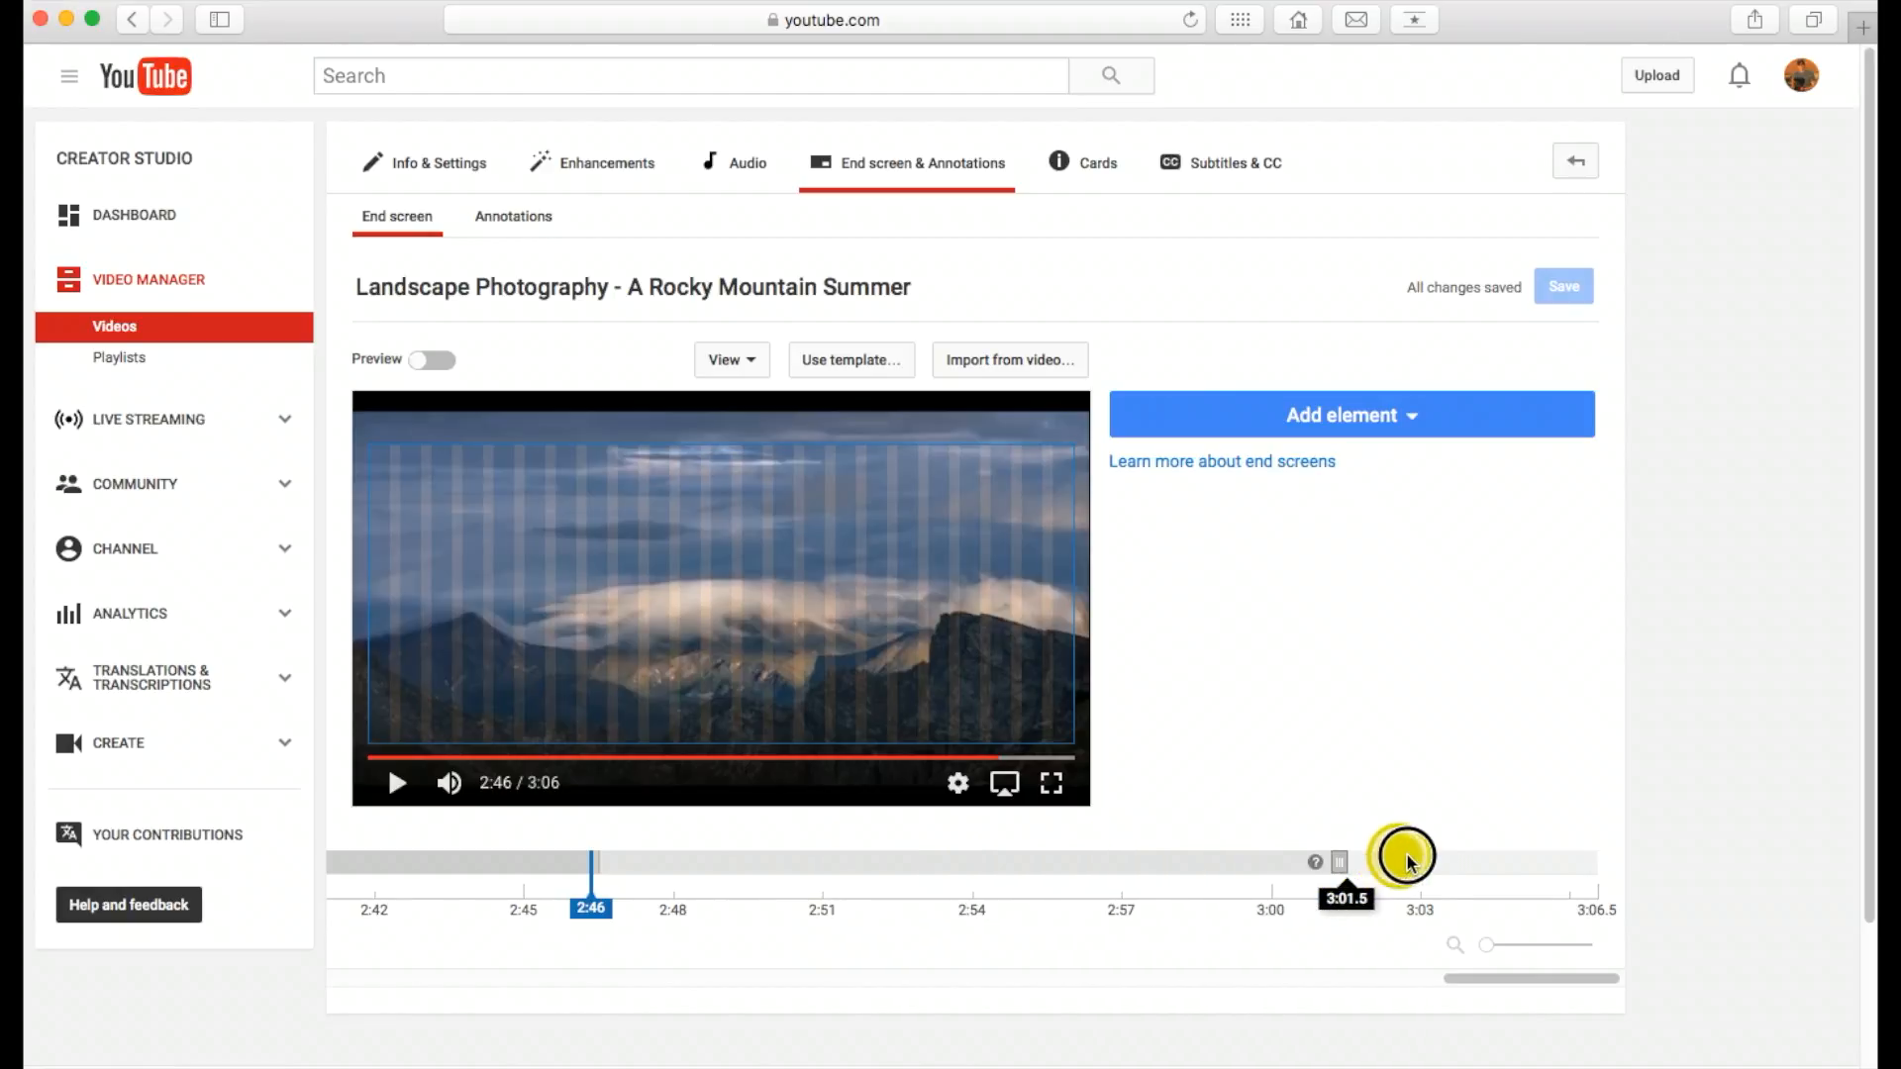
{"action": "mouse_move", "coordinate": [1435, 855]}
{"action": "left_mouse_down"}
{"action": "mouse_move", "coordinate": [1184, 863]}
{"action": "mouse_move", "coordinate": [1255, 862]}
{"action": "left_mouse_up"}
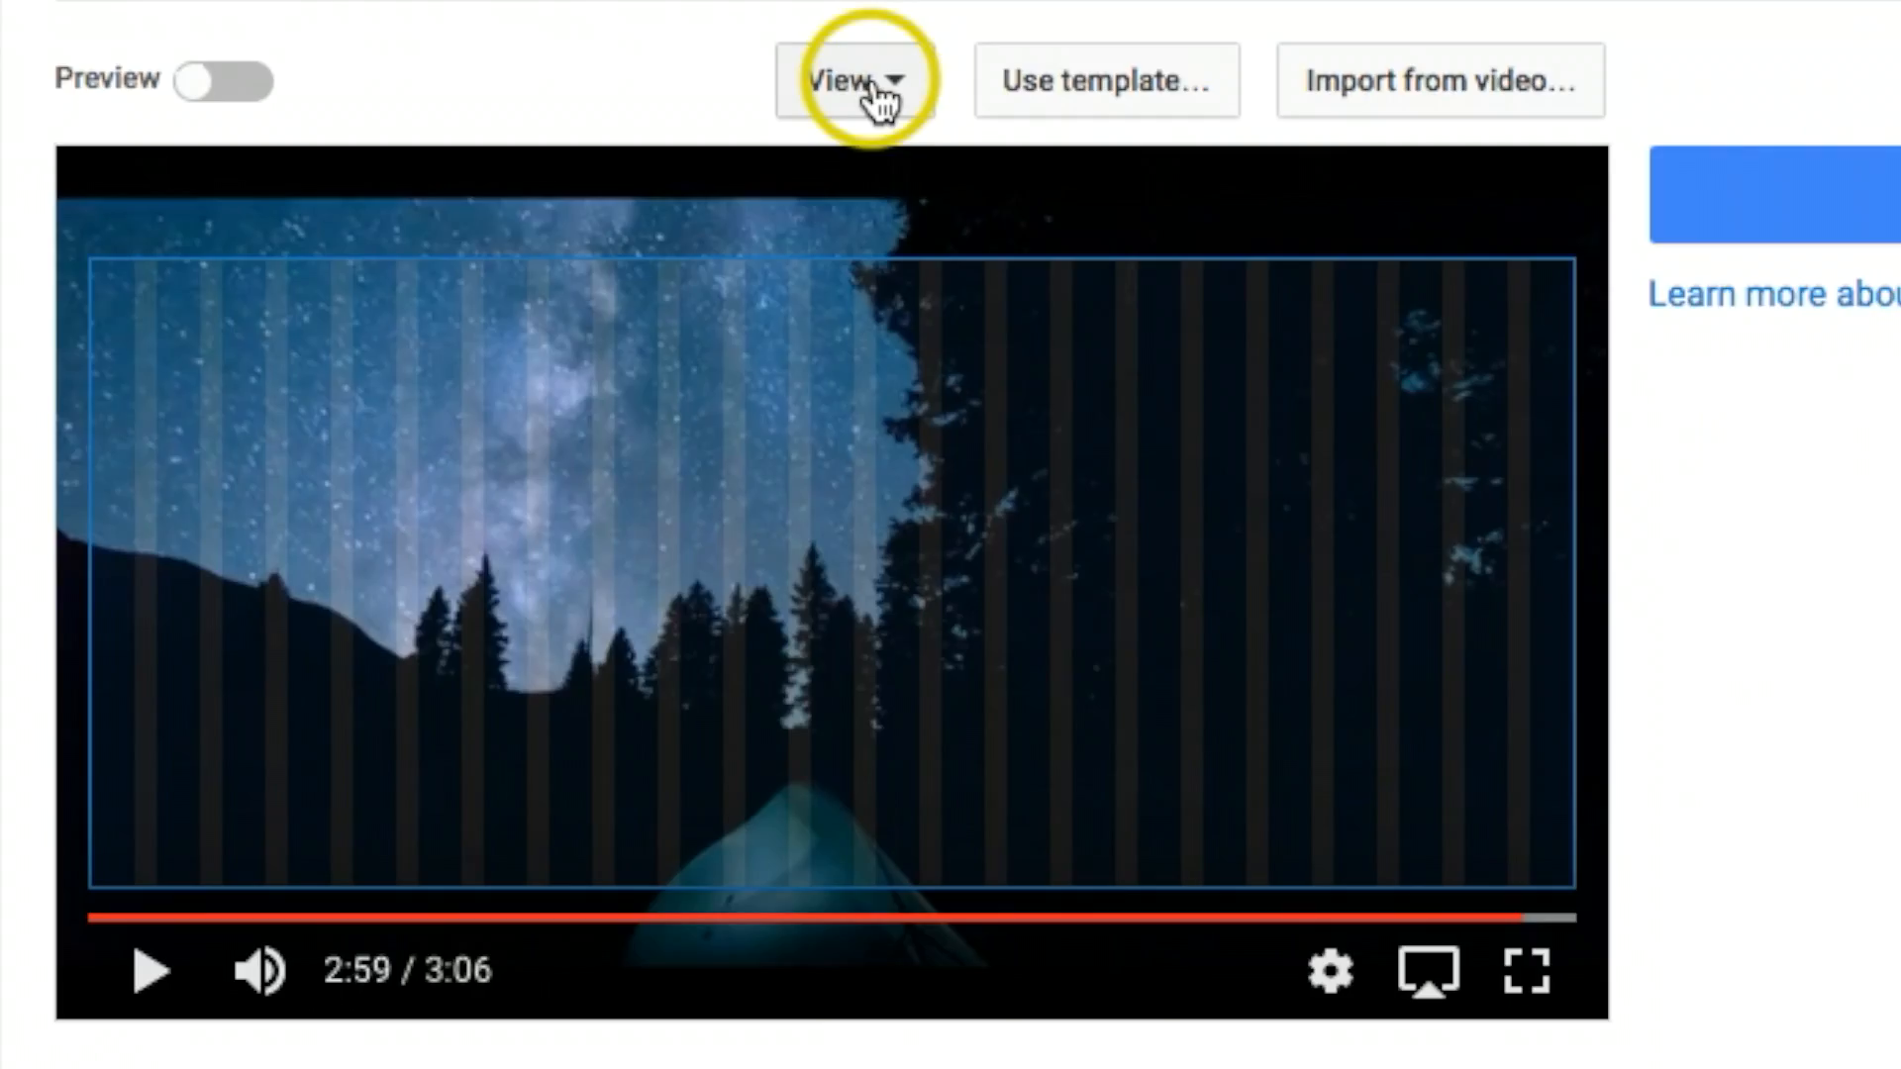
Step: Turn the grid over the video preview off and back on, and review the grid and snapping options
{"action": "left_click", "coordinate": [730, 364]}
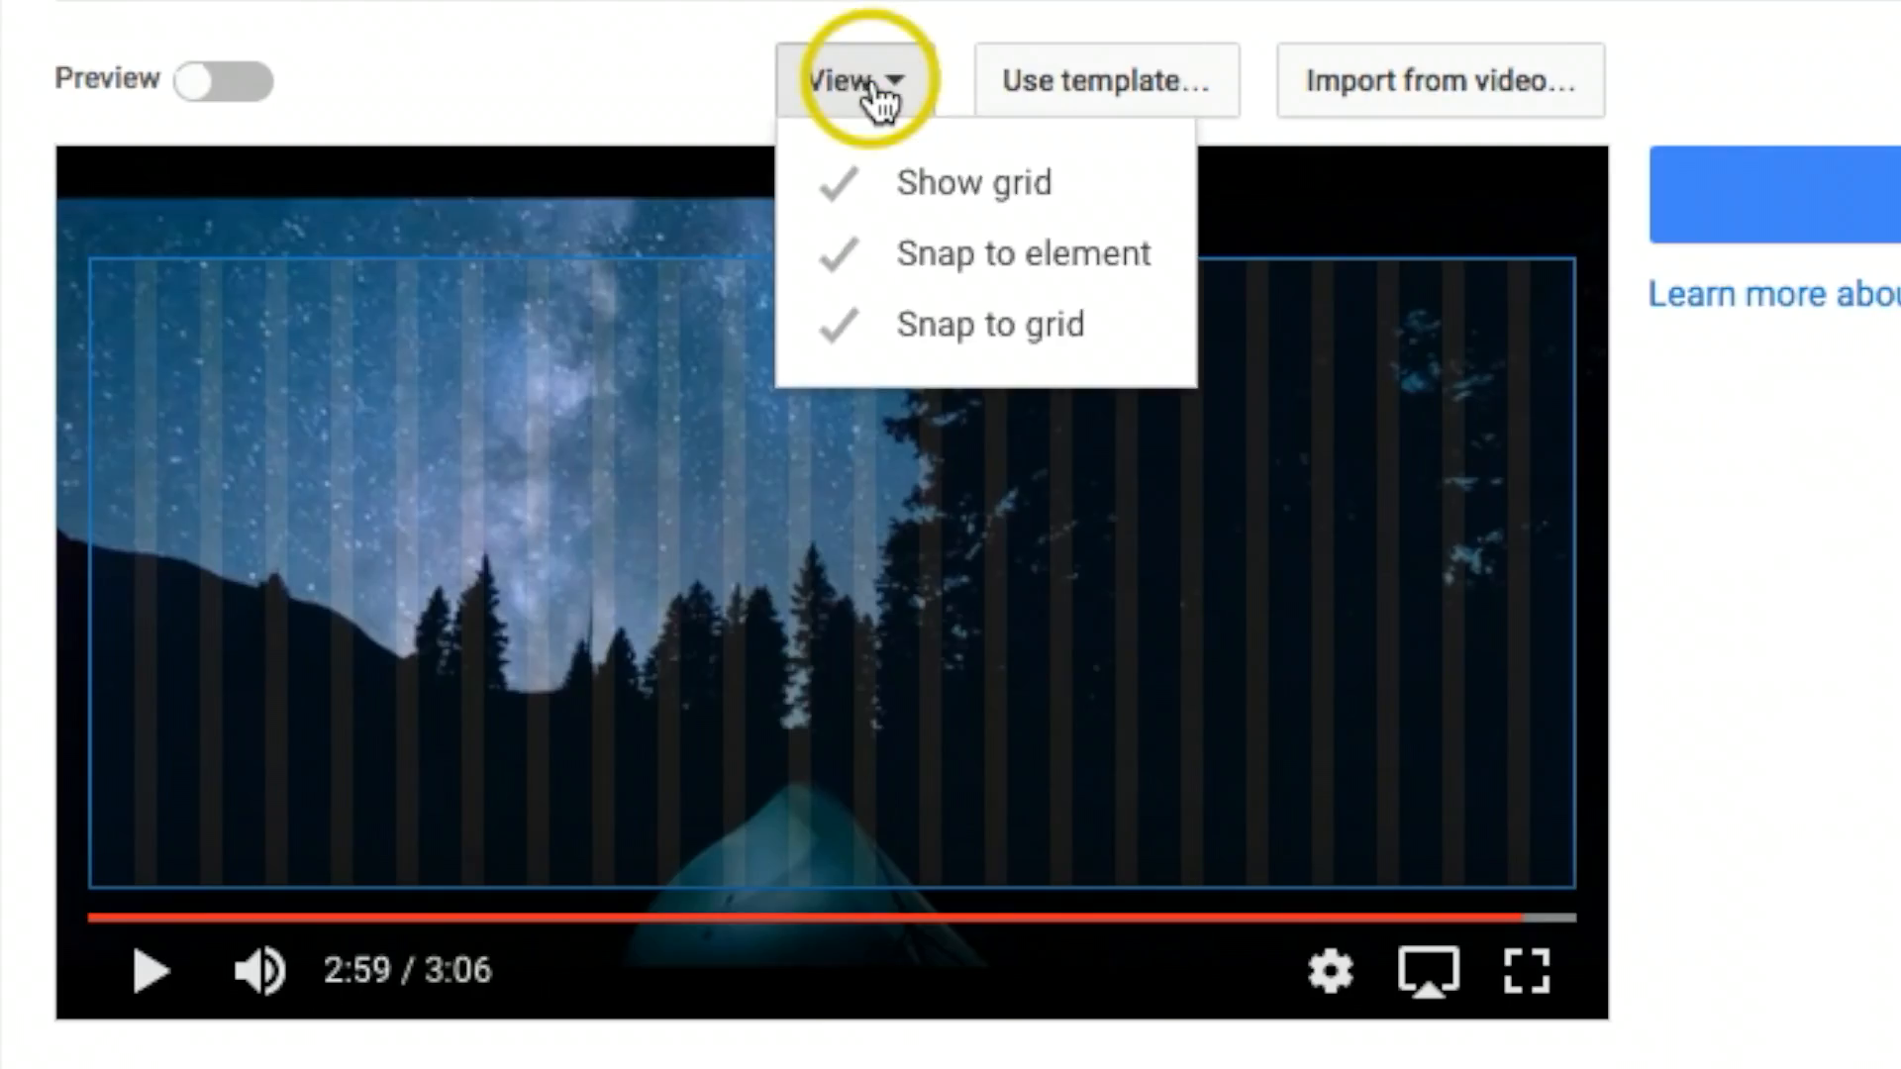
{"action": "left_click", "coordinate": [848, 190]}
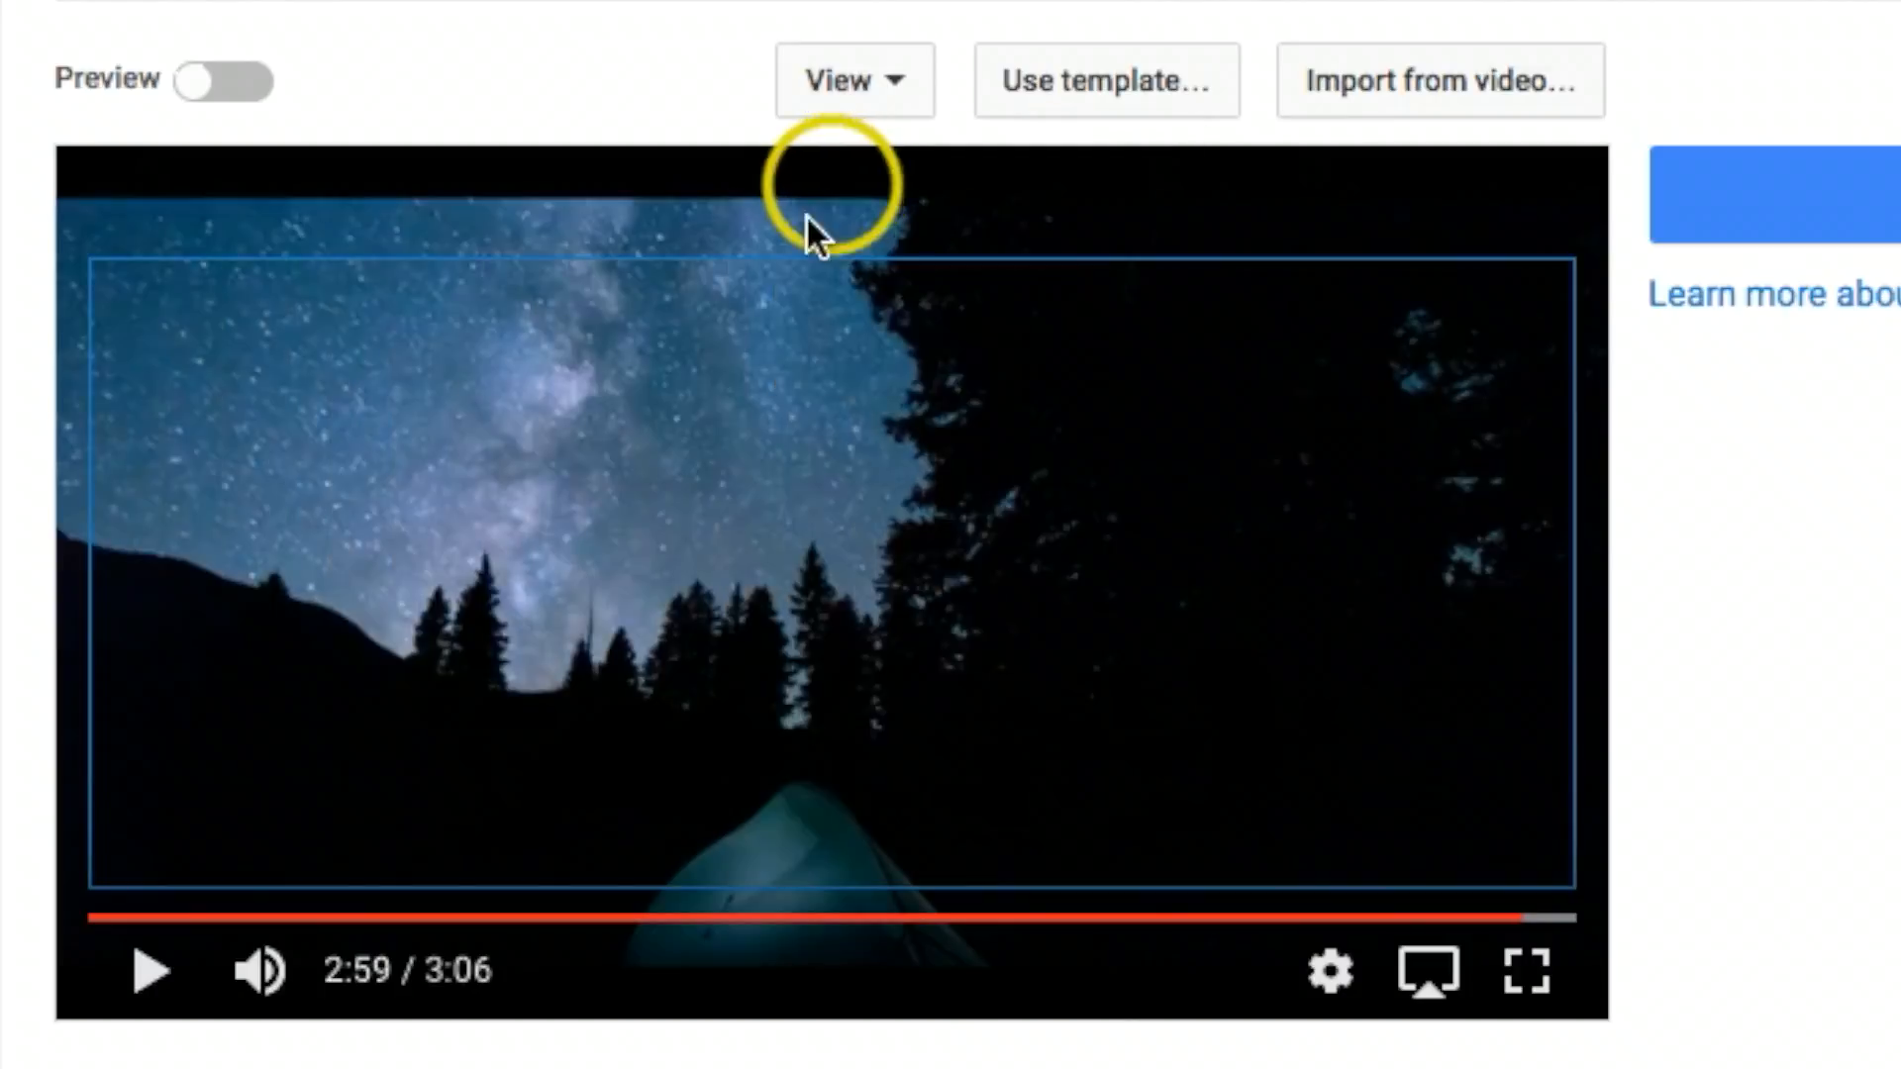
{"action": "left_click", "coordinate": [899, 87]}
{"action": "left_click", "coordinate": [859, 188]}
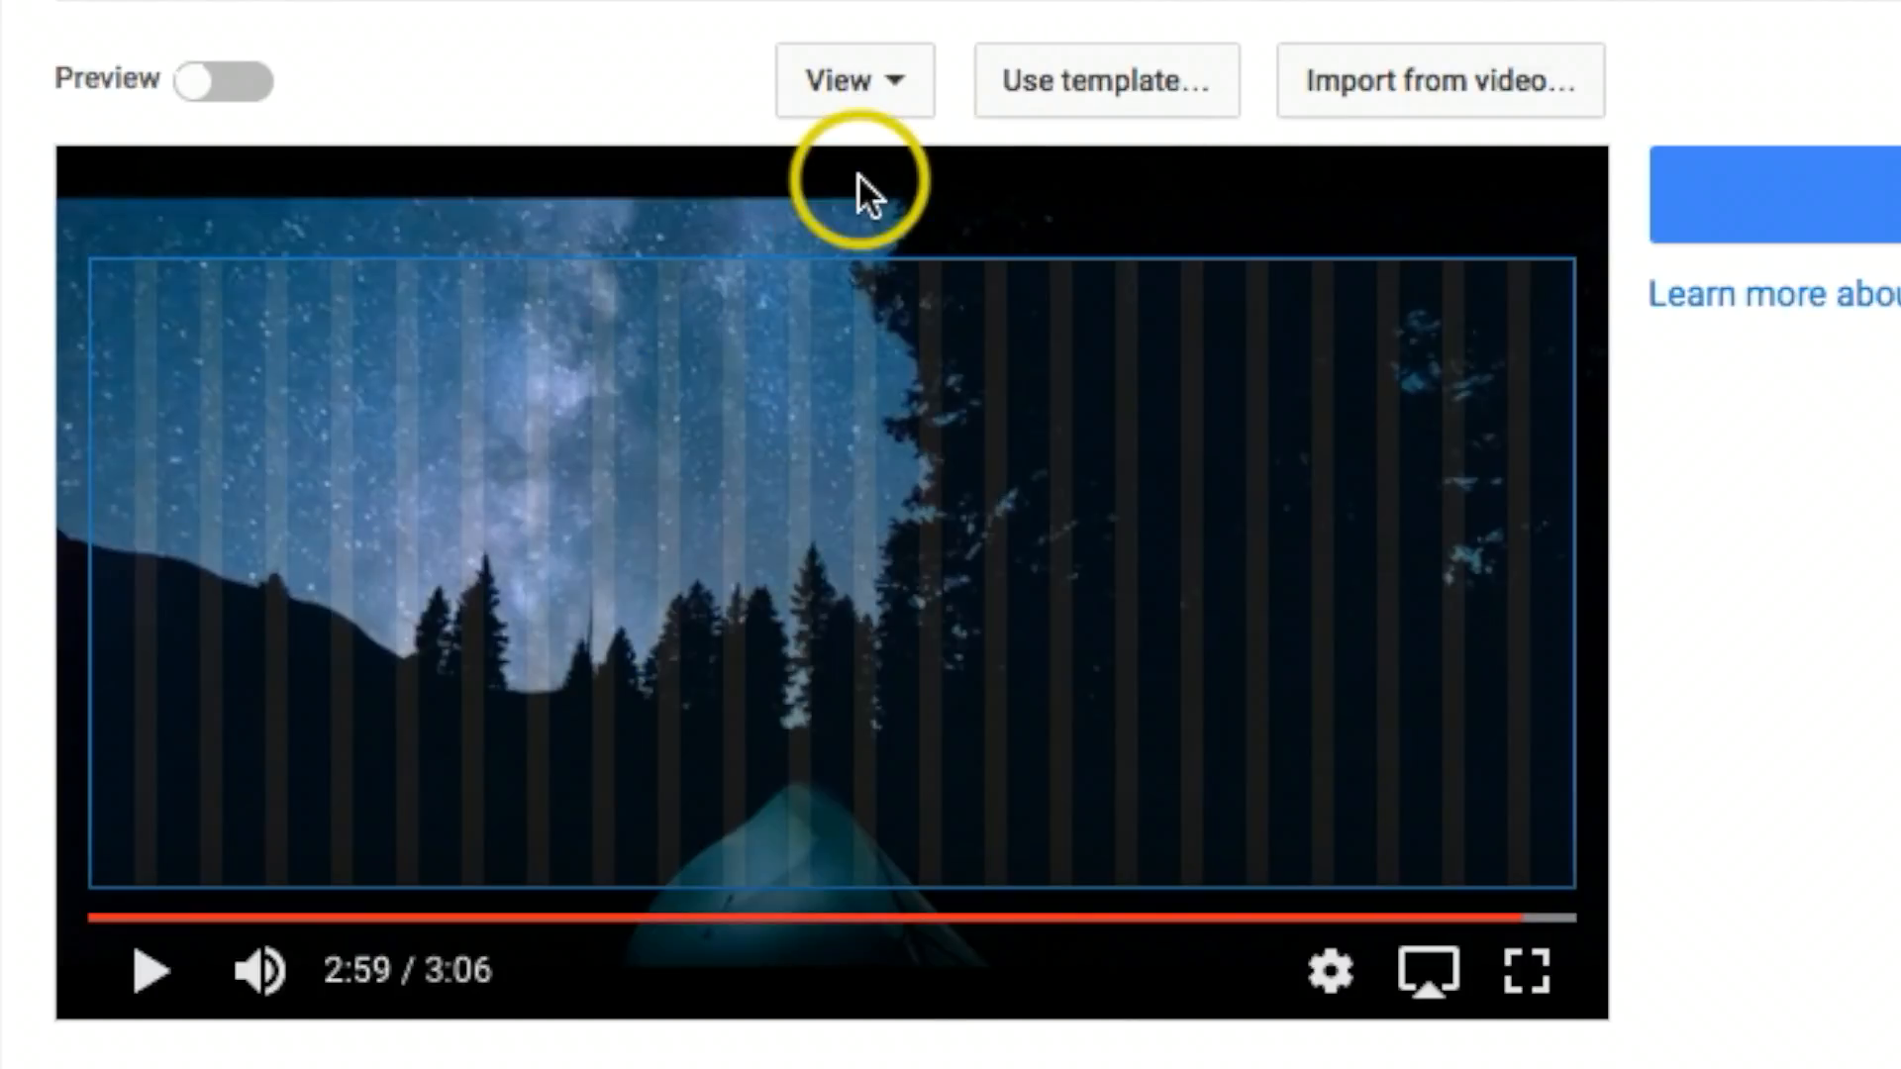
{"action": "left_click", "coordinate": [878, 85]}
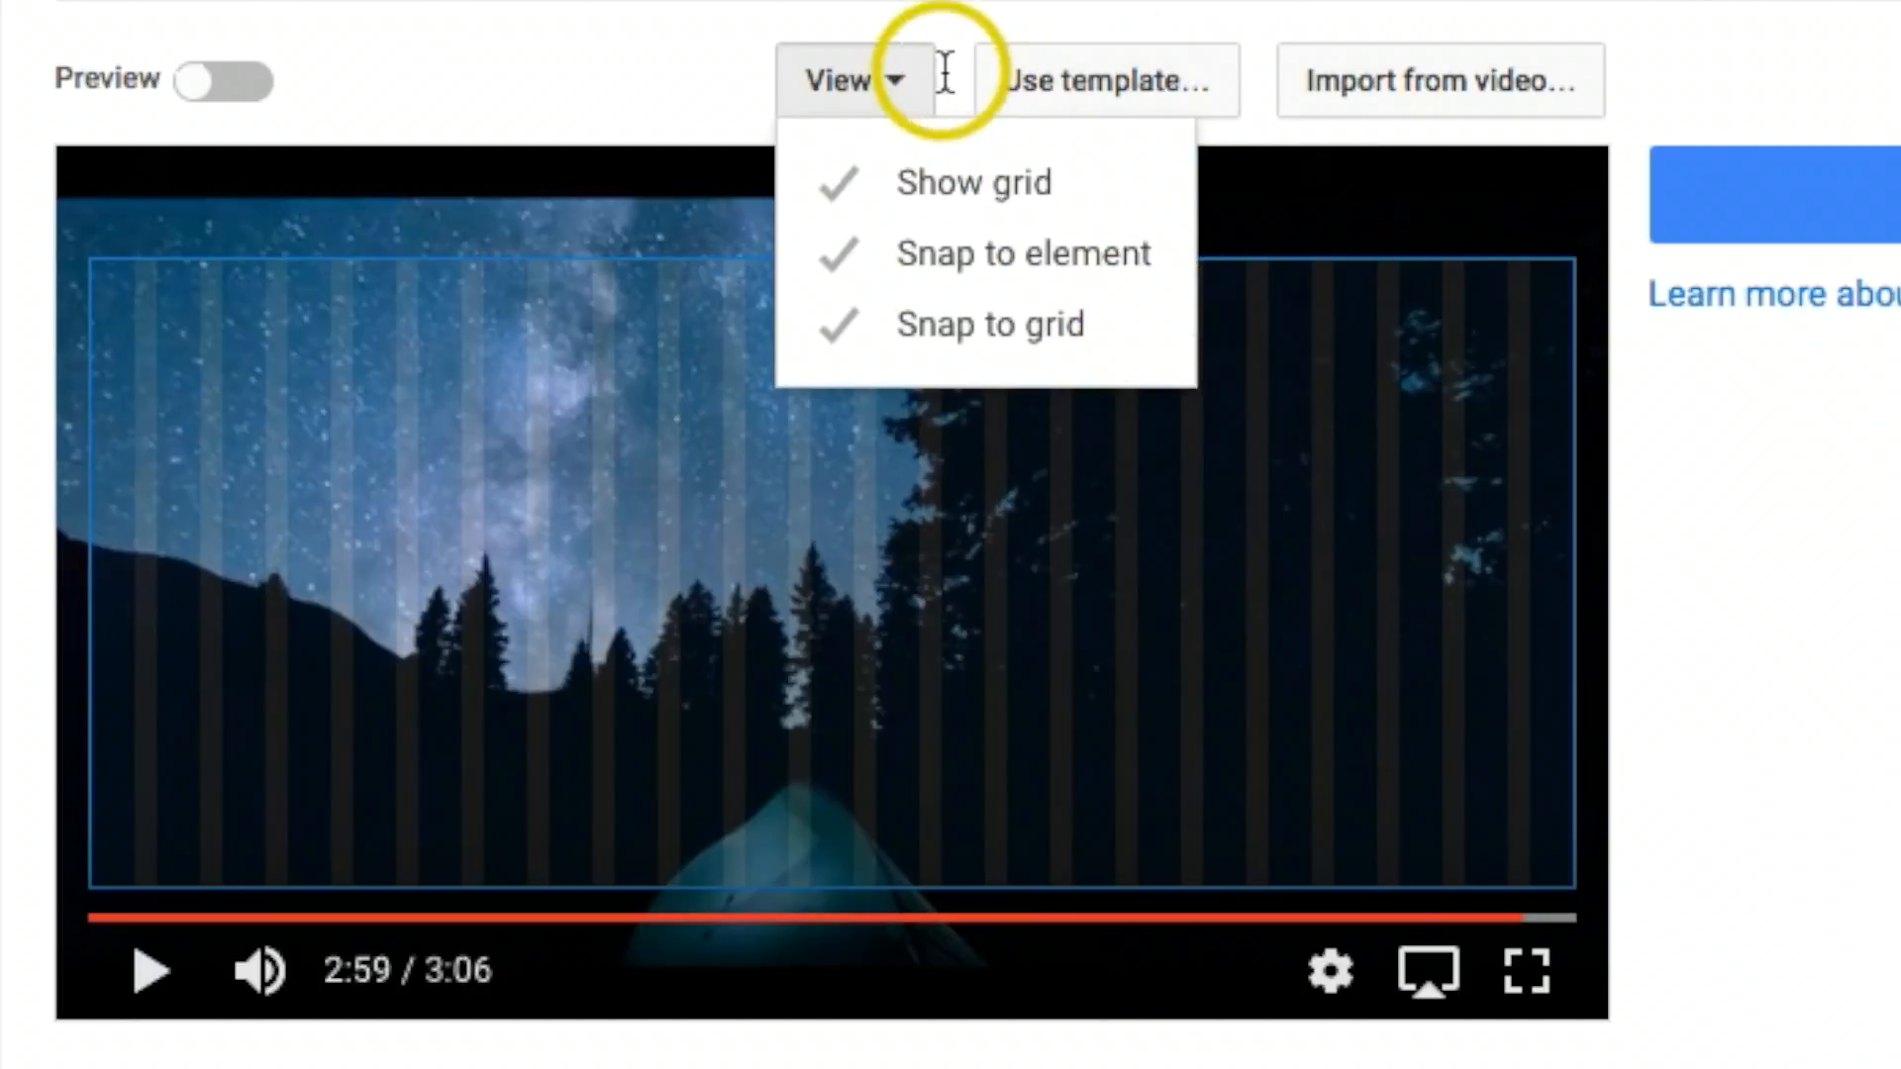
Step: Apply the "2 Videos | 1 Subscribe" template with the subscribe circle at the left and two stacked videos at the right
{"action": "left_click", "coordinate": [1138, 94]}
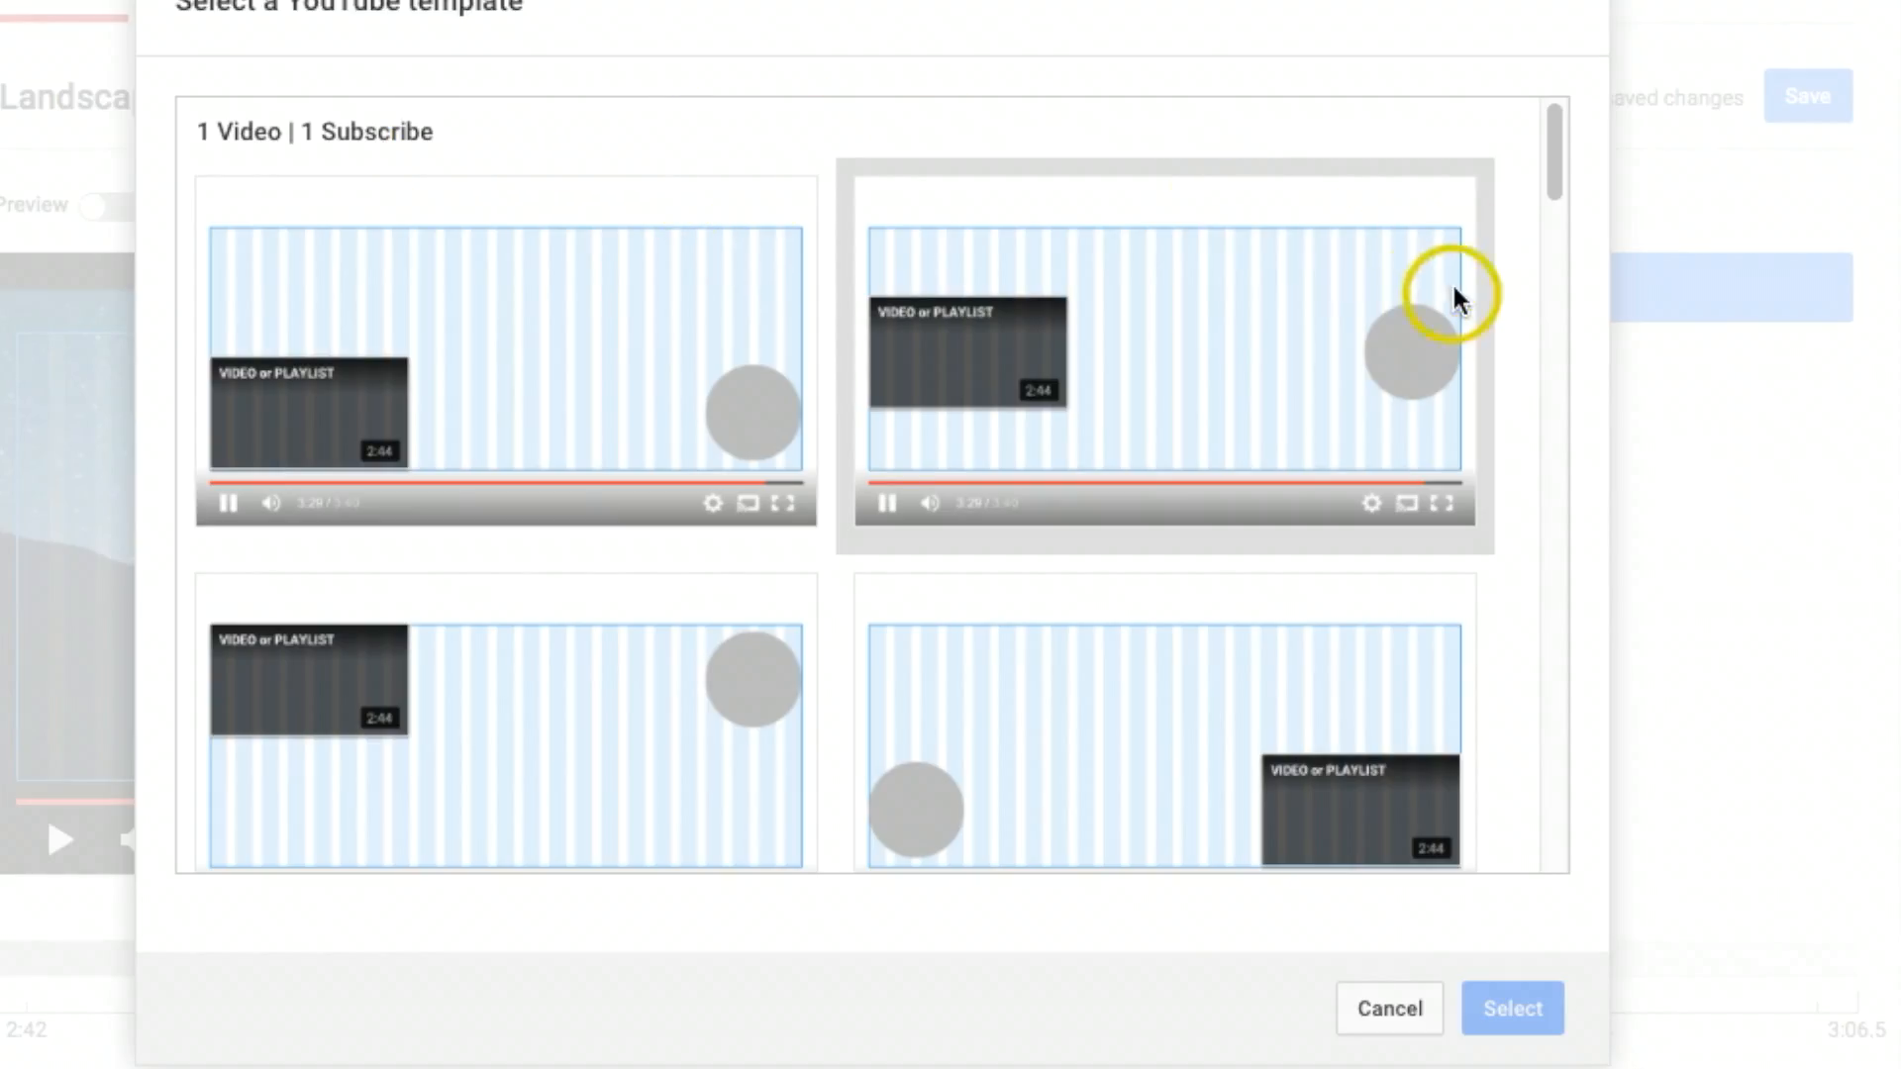
{"action": "left_click_drag", "start_coordinate": [1556, 141], "coordinate": [1561, 371]}
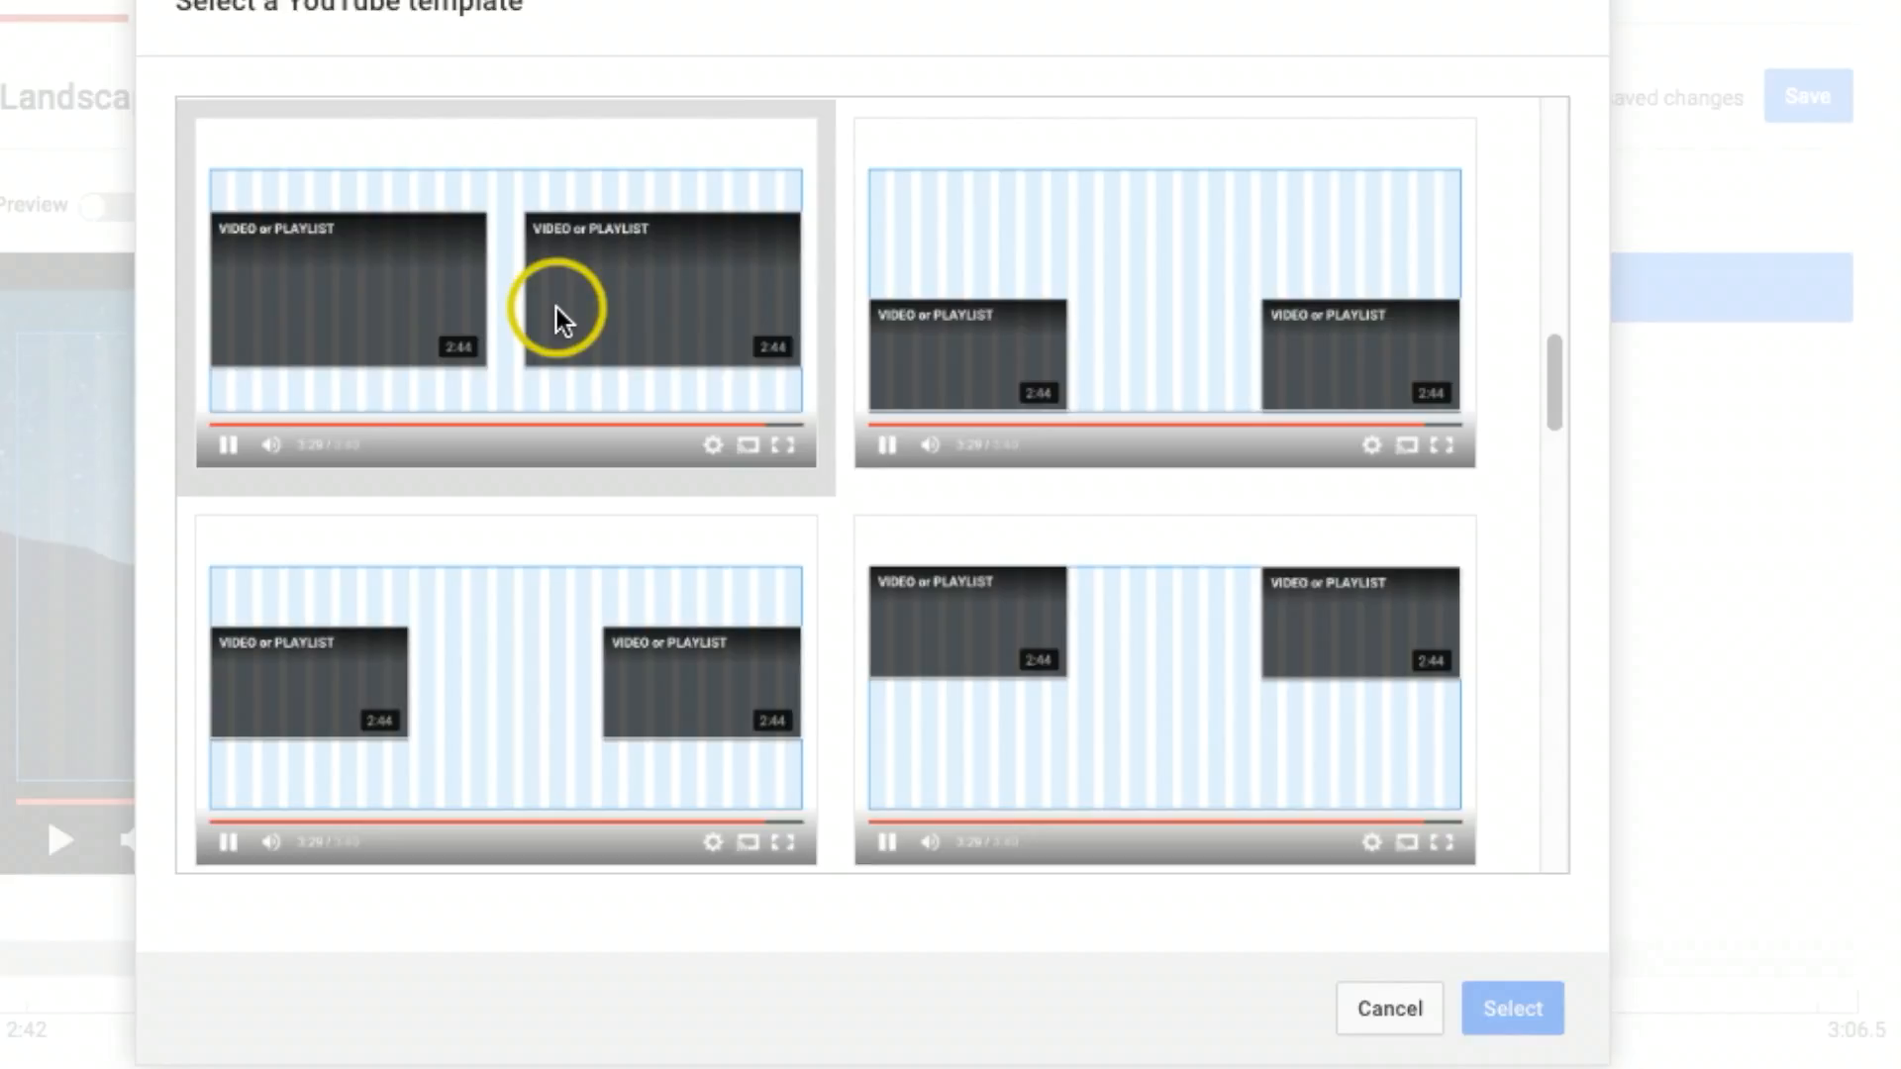
{"action": "left_click_drag", "start_coordinate": [1552, 394], "coordinate": [1553, 500]}
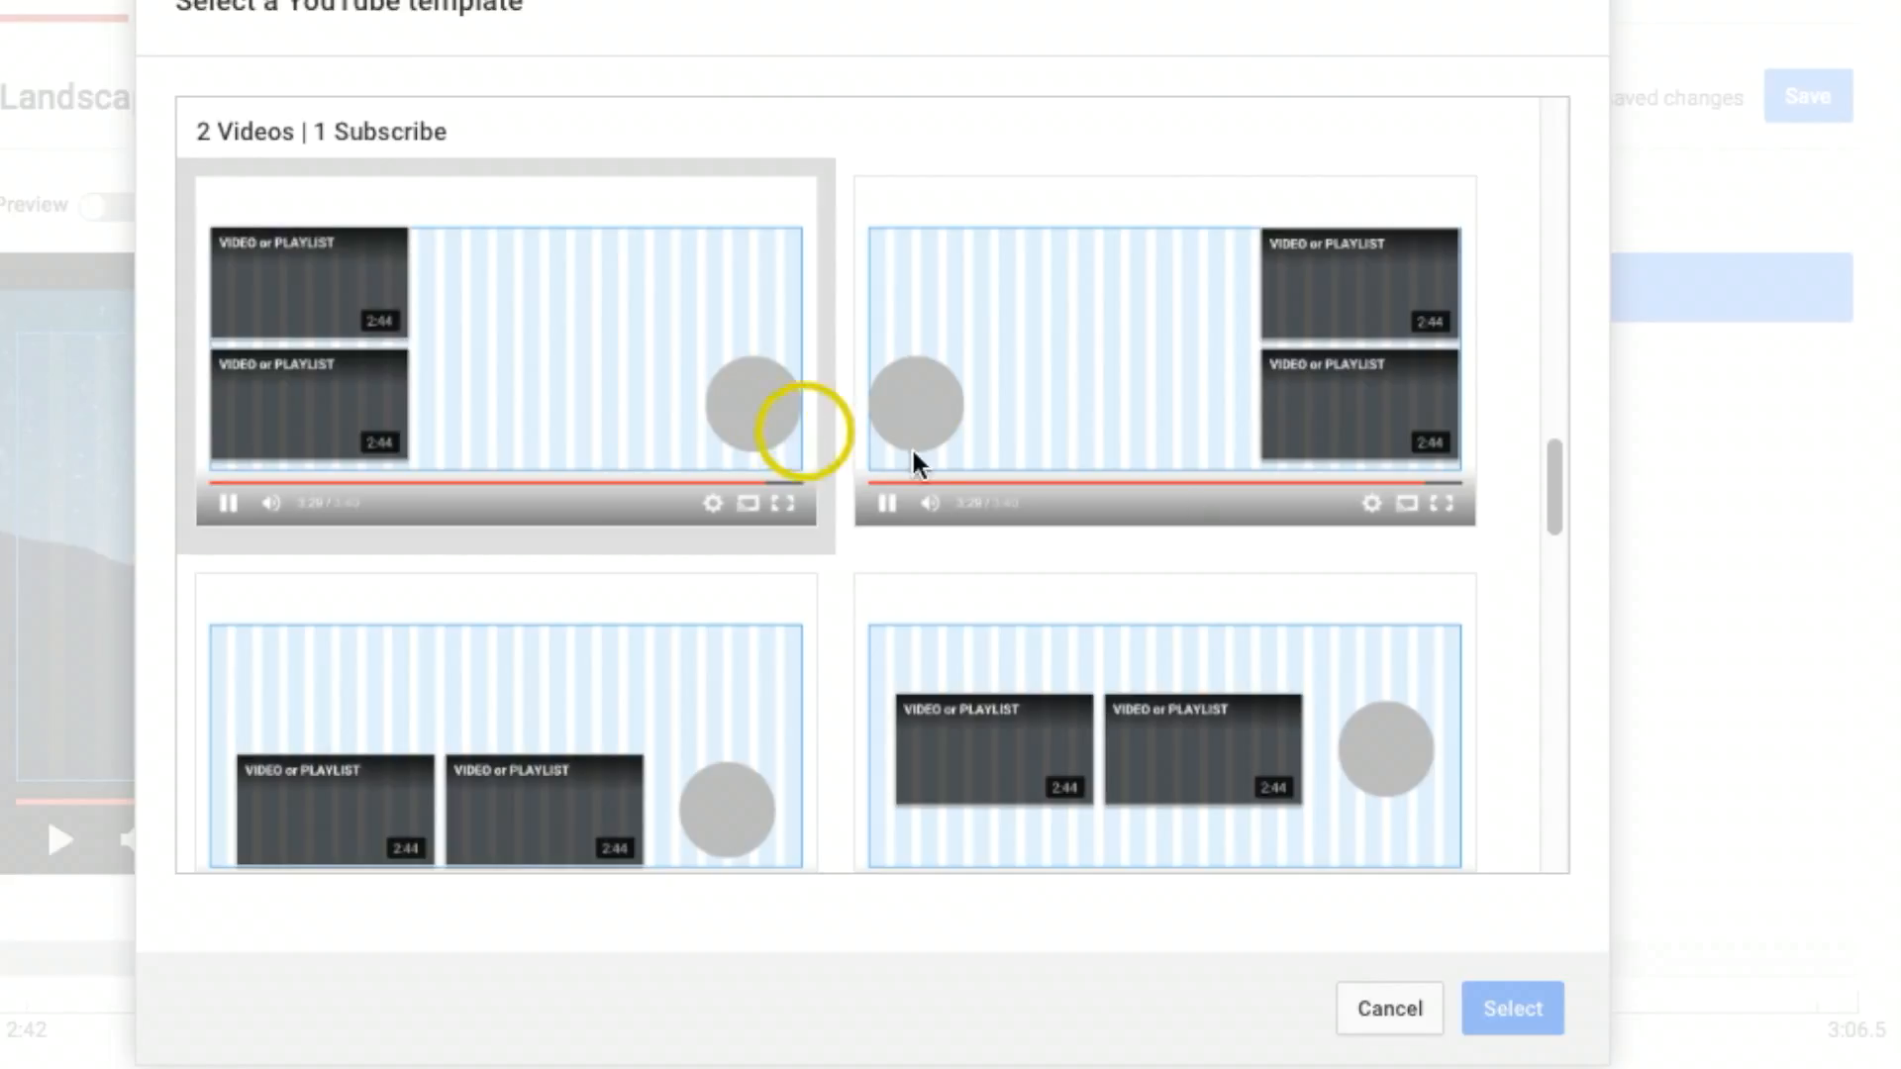
{"action": "mouse_move", "coordinate": [1557, 488]}
{"action": "left_mouse_down"}
{"action": "mouse_move", "coordinate": [1574, 534]}
{"action": "mouse_move", "coordinate": [1566, 794]}
{"action": "mouse_move", "coordinate": [1534, 411]}
{"action": "mouse_move", "coordinate": [1574, 109]}
{"action": "mouse_move", "coordinate": [1555, 155]}
{"action": "mouse_move", "coordinate": [1560, 500]}
{"action": "left_mouse_up"}
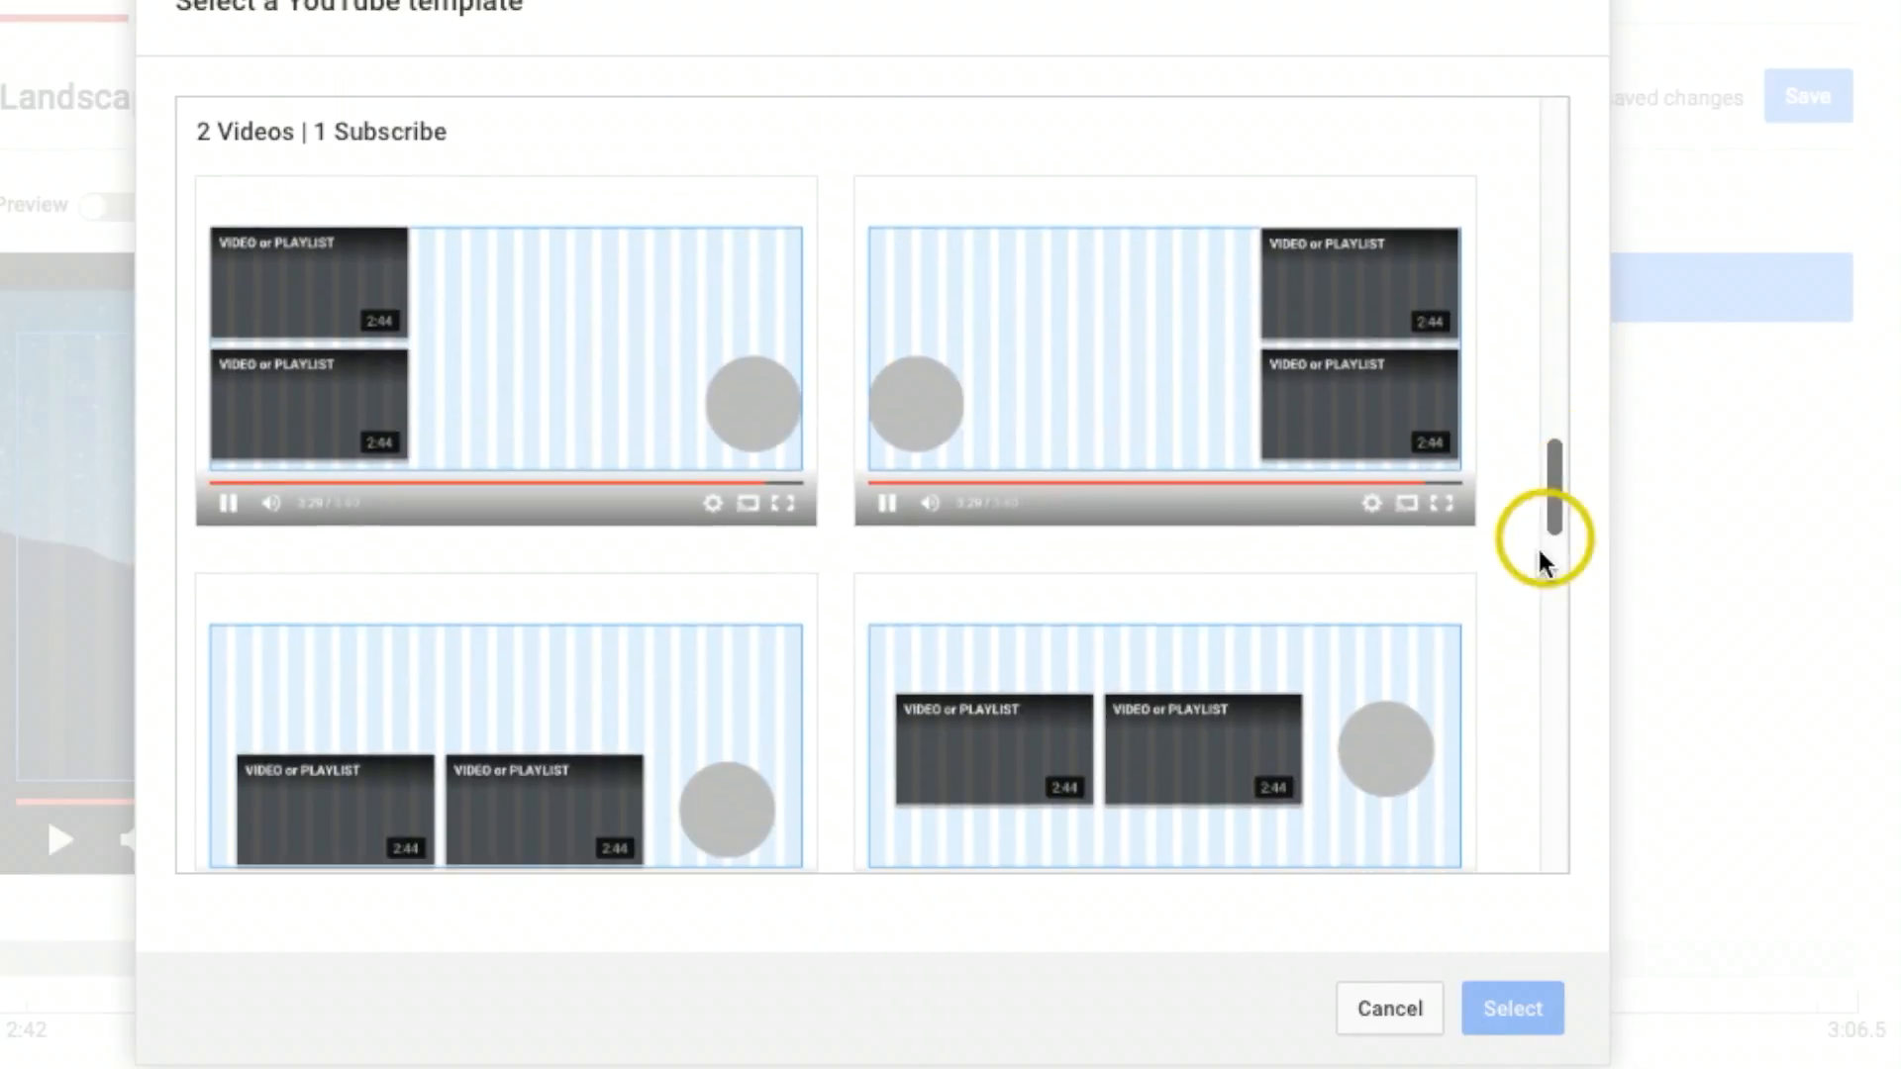
{"action": "left_click", "coordinate": [1118, 317]}
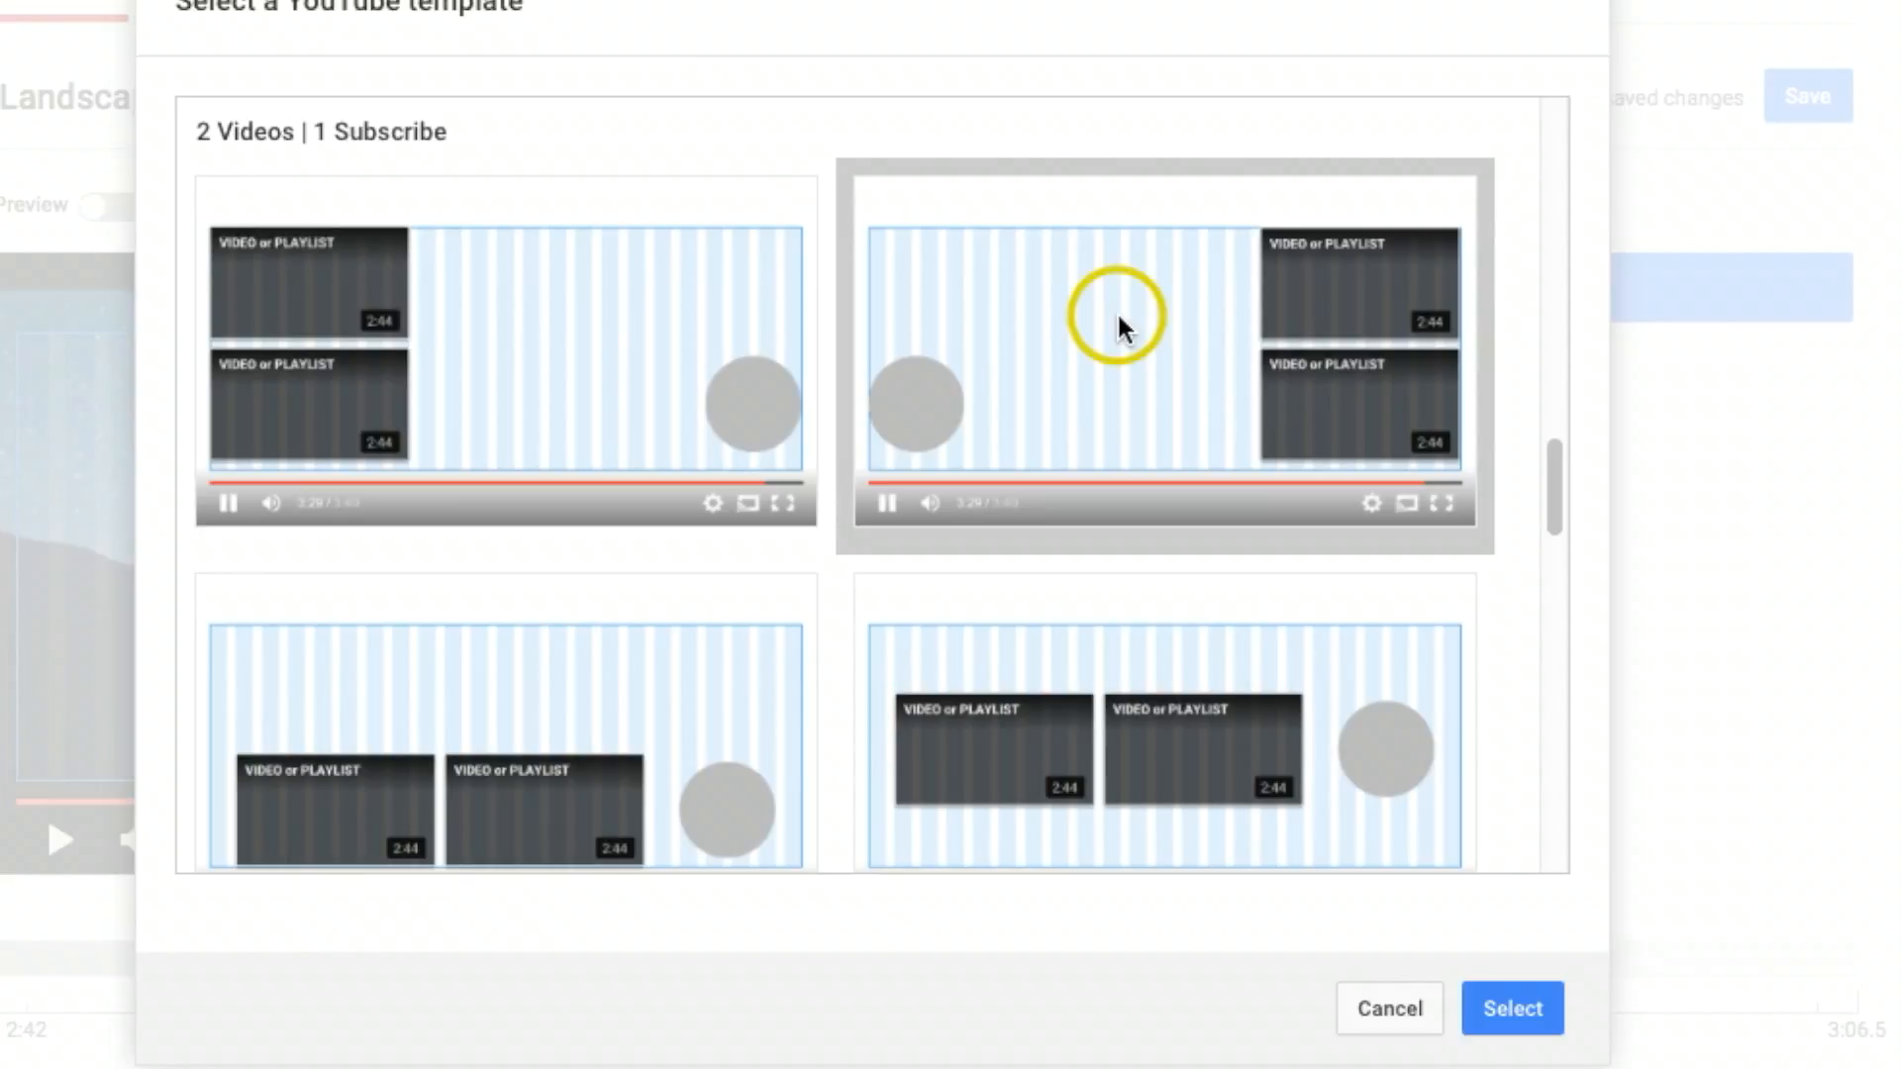
{"action": "left_click", "coordinate": [1512, 1007]}
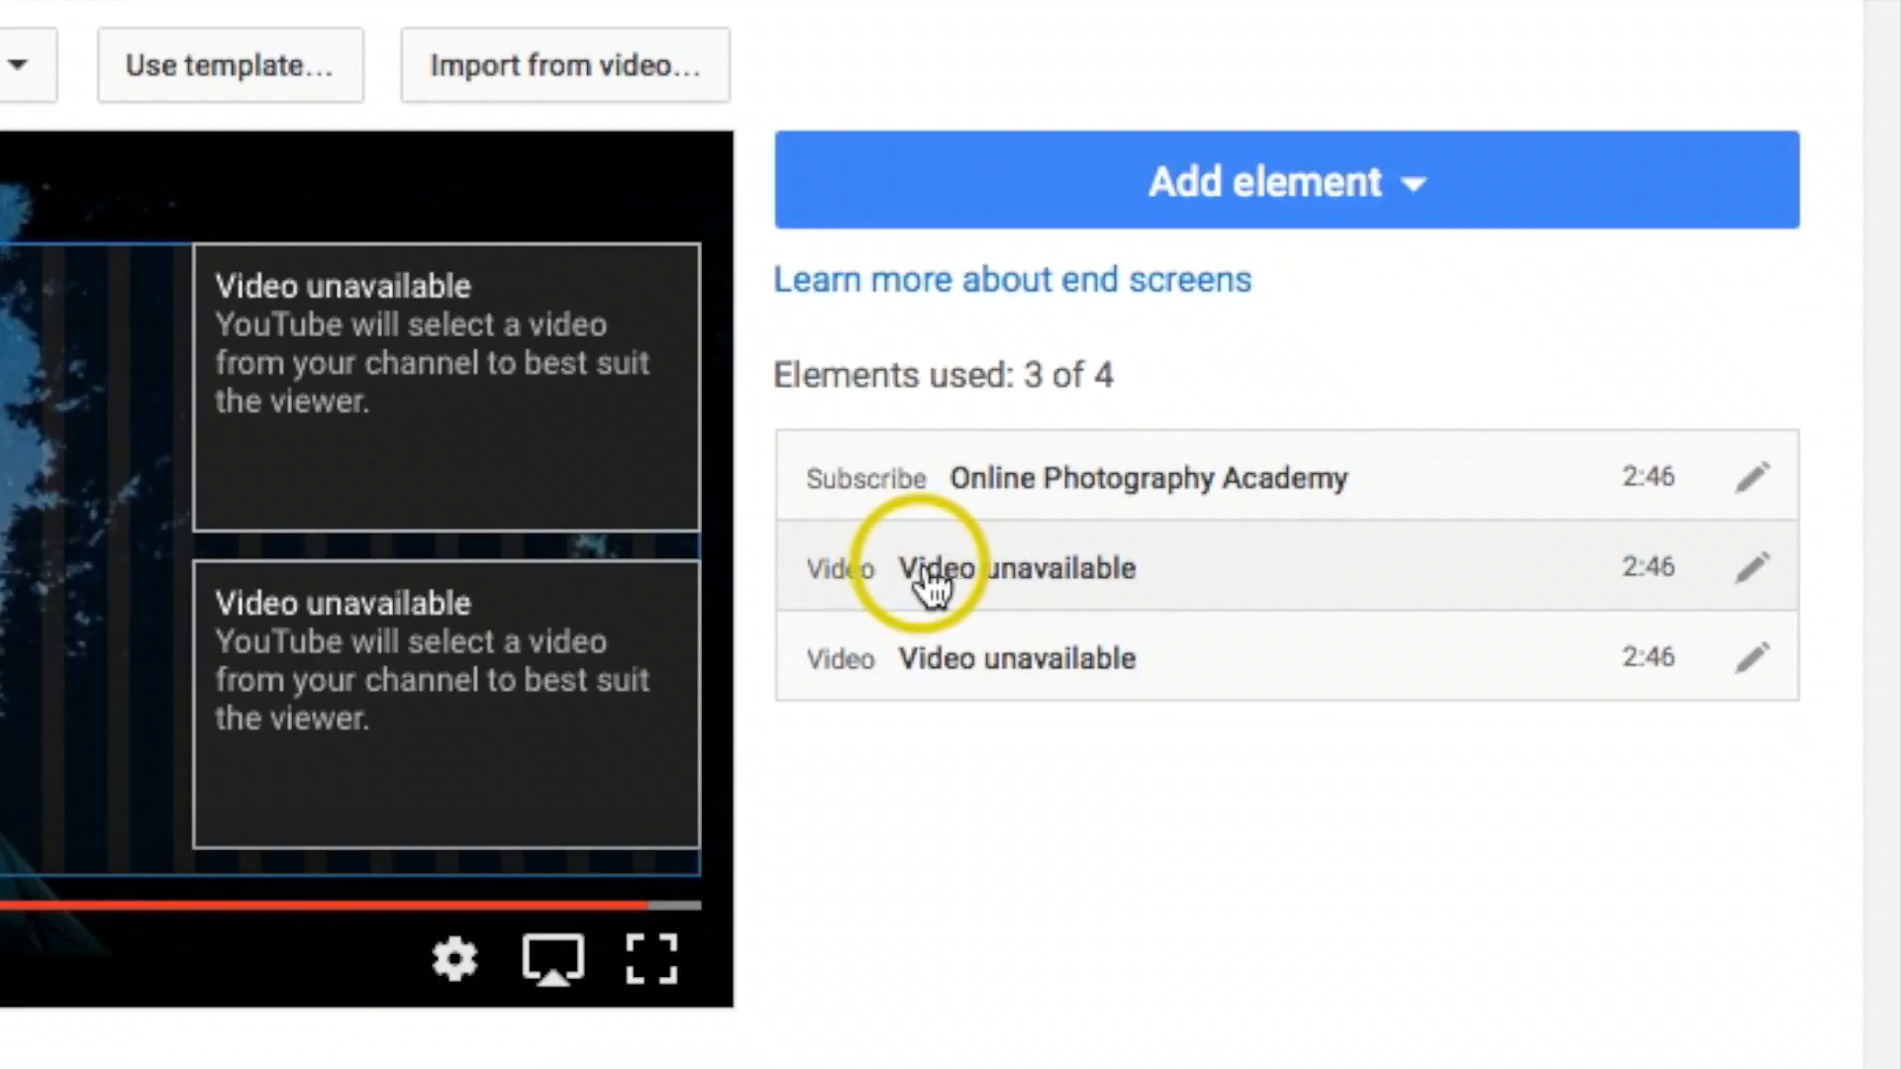
Step: Set the upper video element to the specific upload "Landscape Photography - A Colorado Fall"
{"action": "left_click", "coordinate": [1754, 582]}
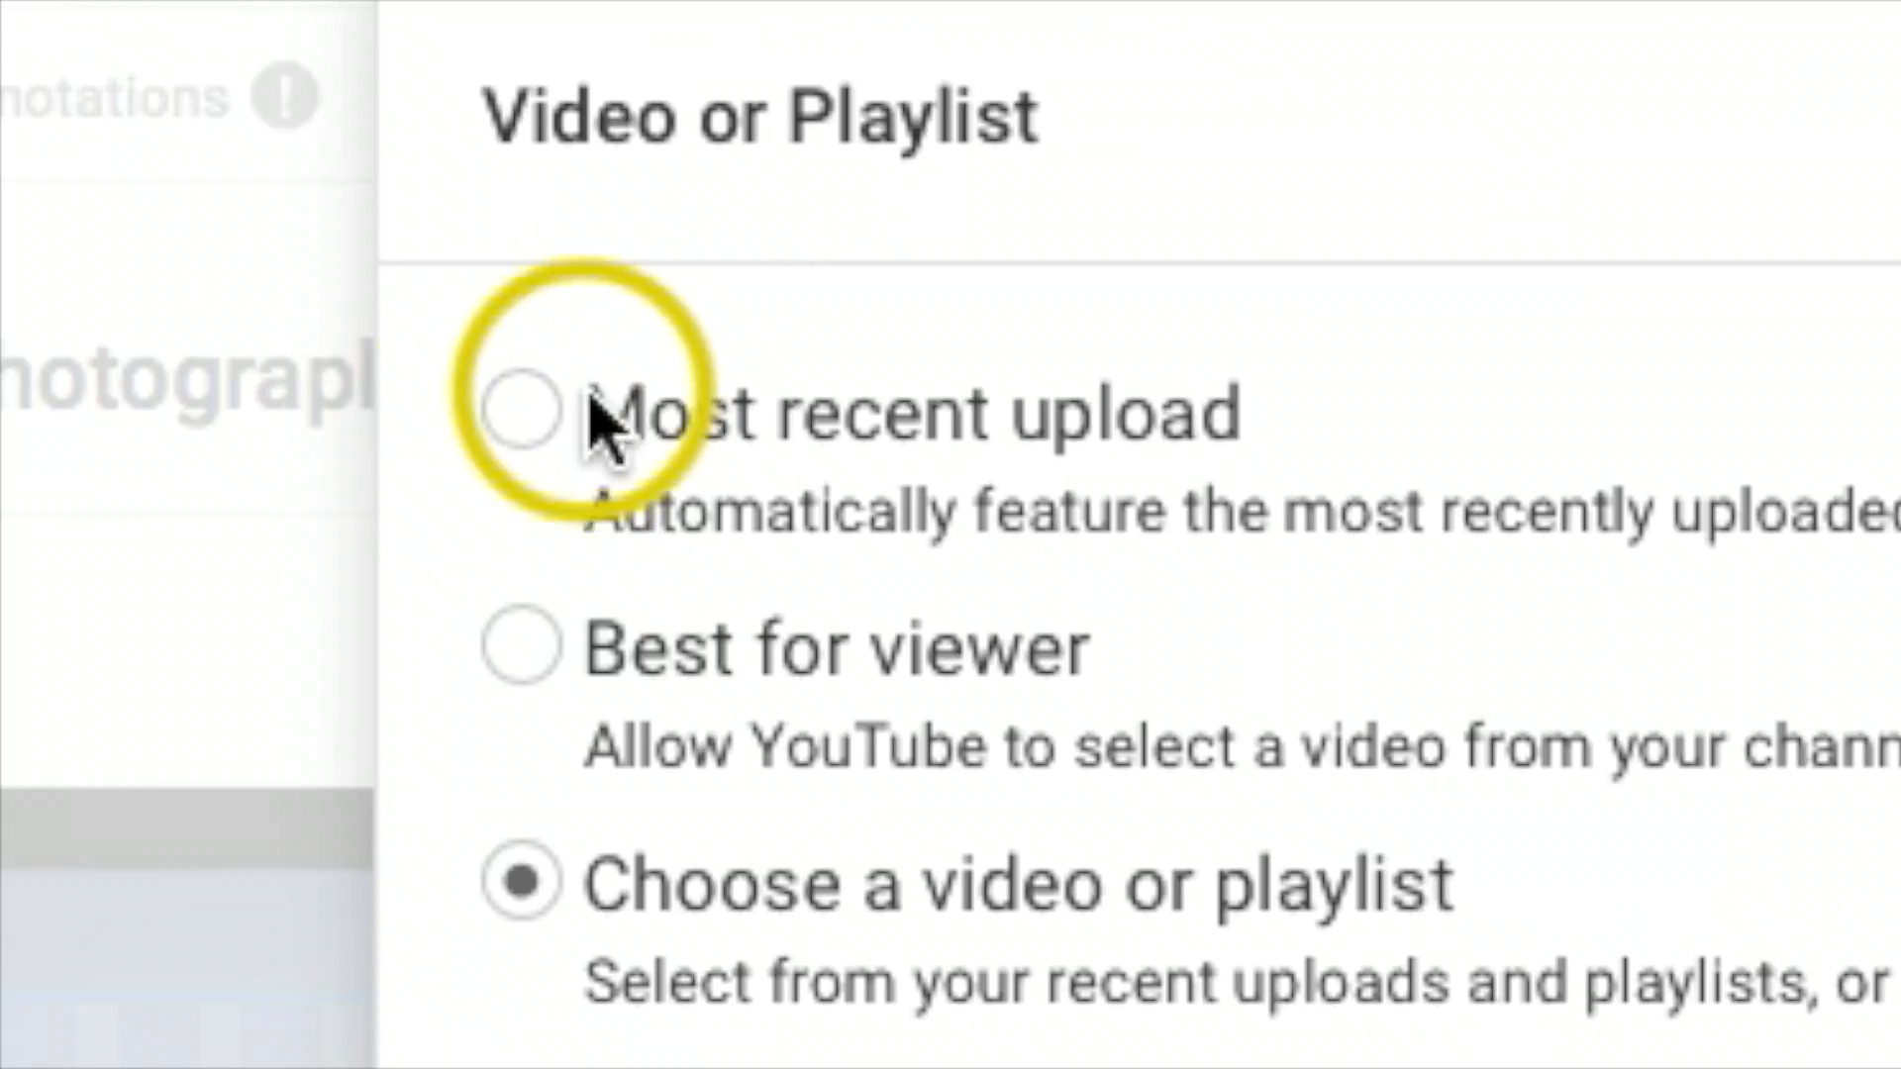
{"action": "left_click", "coordinate": [641, 302]}
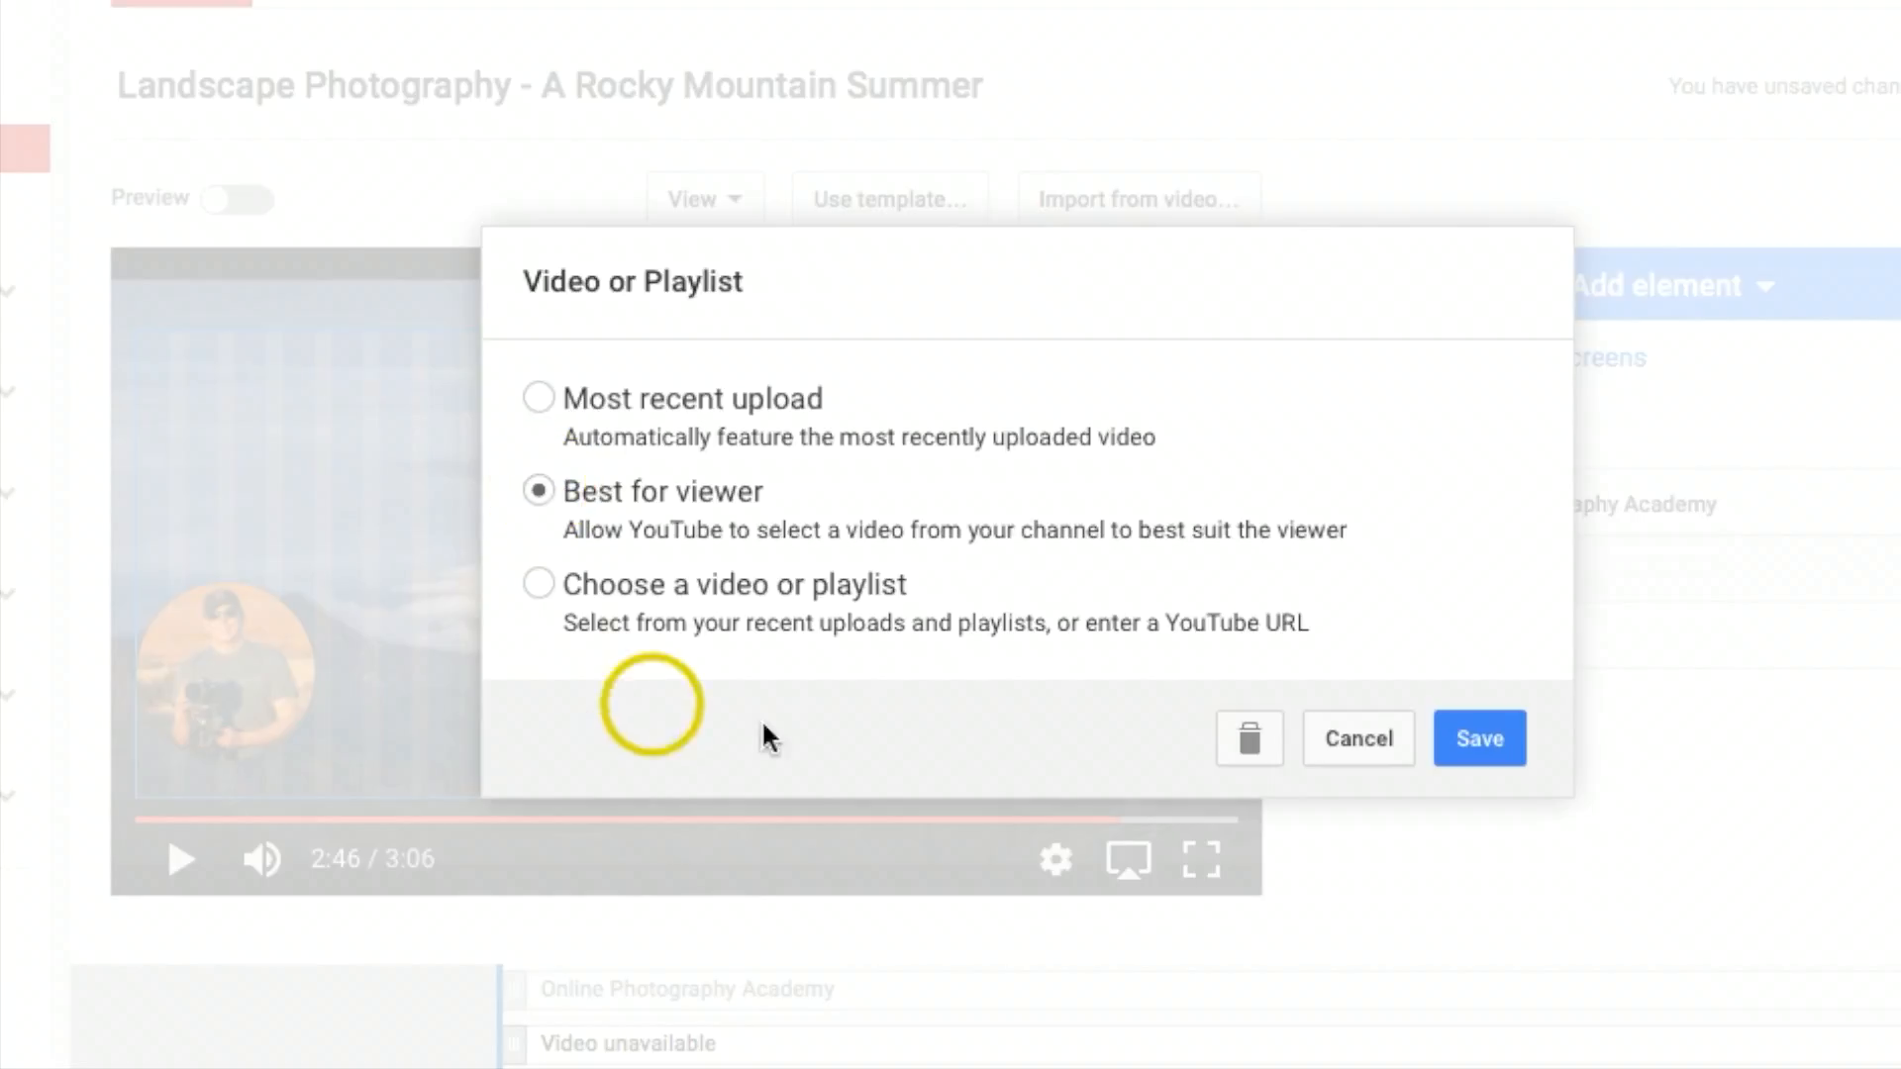
{"action": "left_click", "coordinate": [543, 586]}
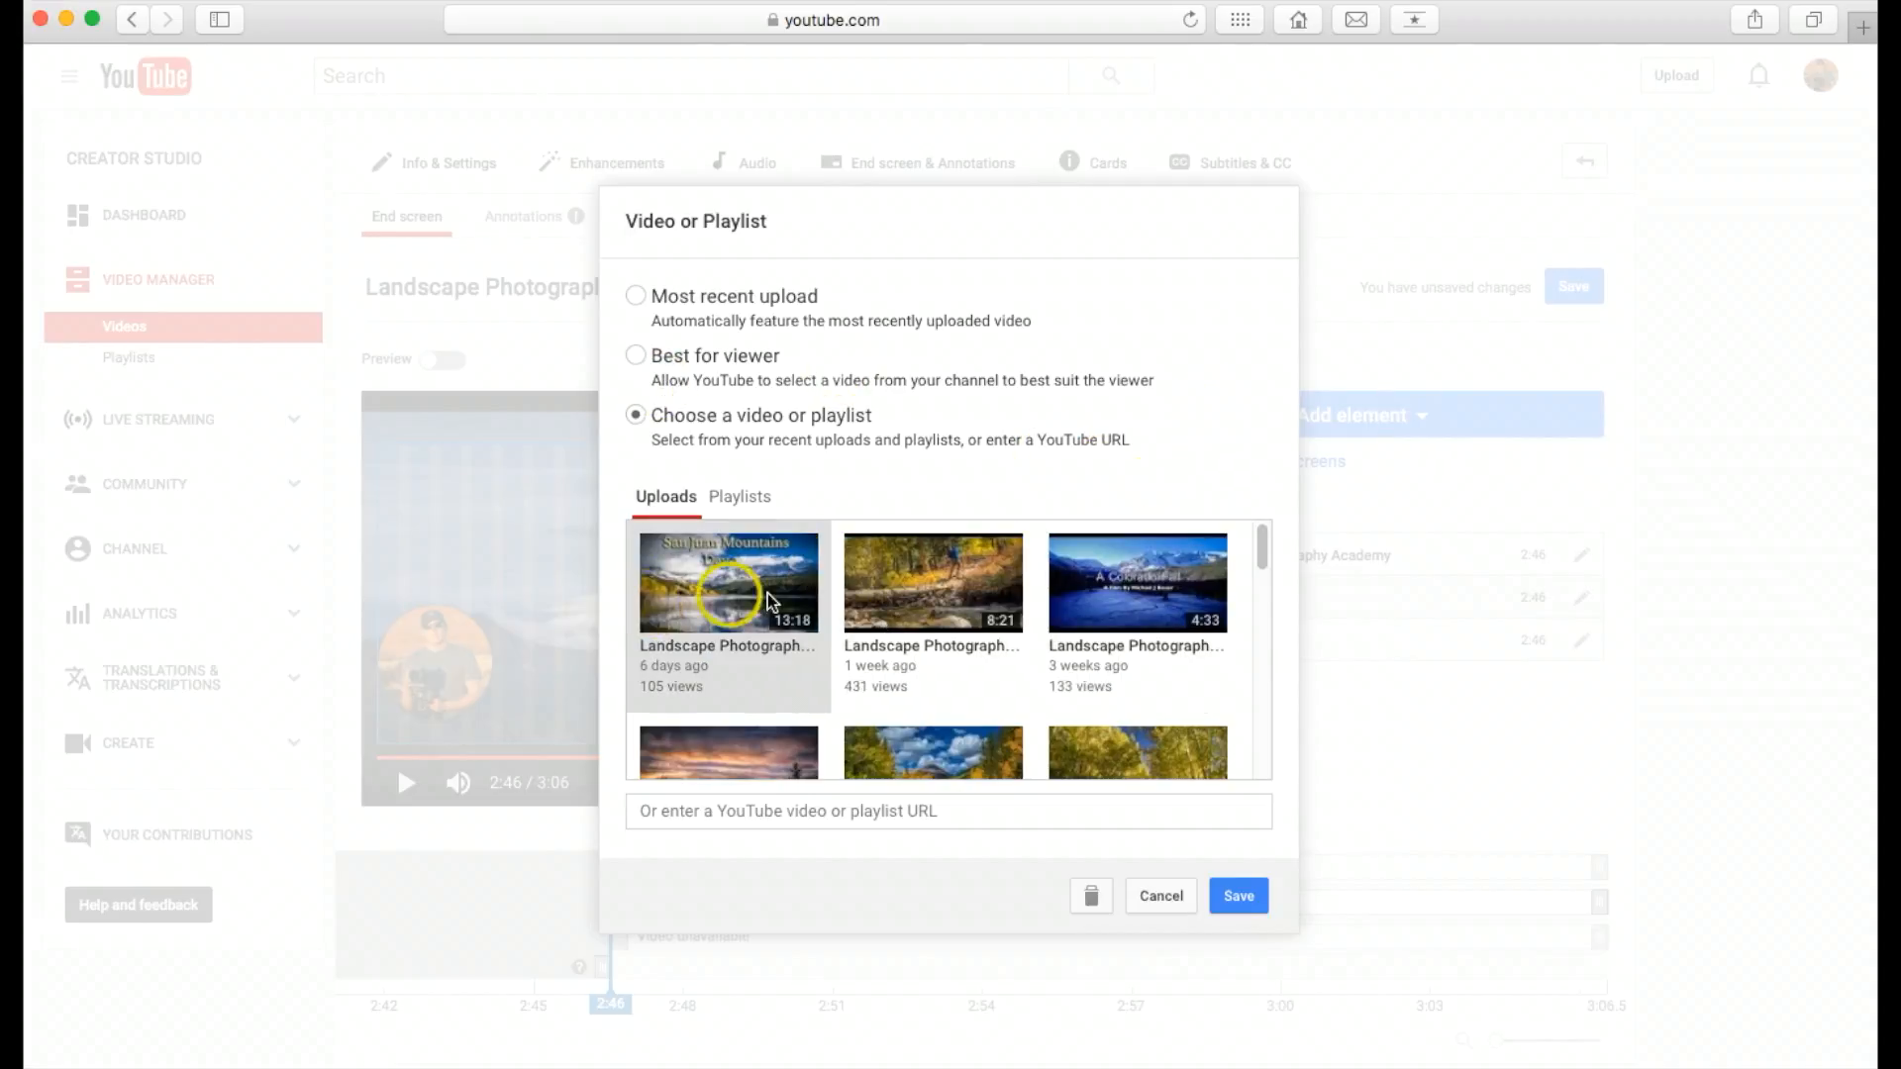
{"action": "mouse_move", "coordinate": [1264, 543]}
{"action": "left_mouse_down"}
{"action": "mouse_move", "coordinate": [1264, 567]}
{"action": "mouse_move", "coordinate": [1262, 549]}
{"action": "left_mouse_up"}
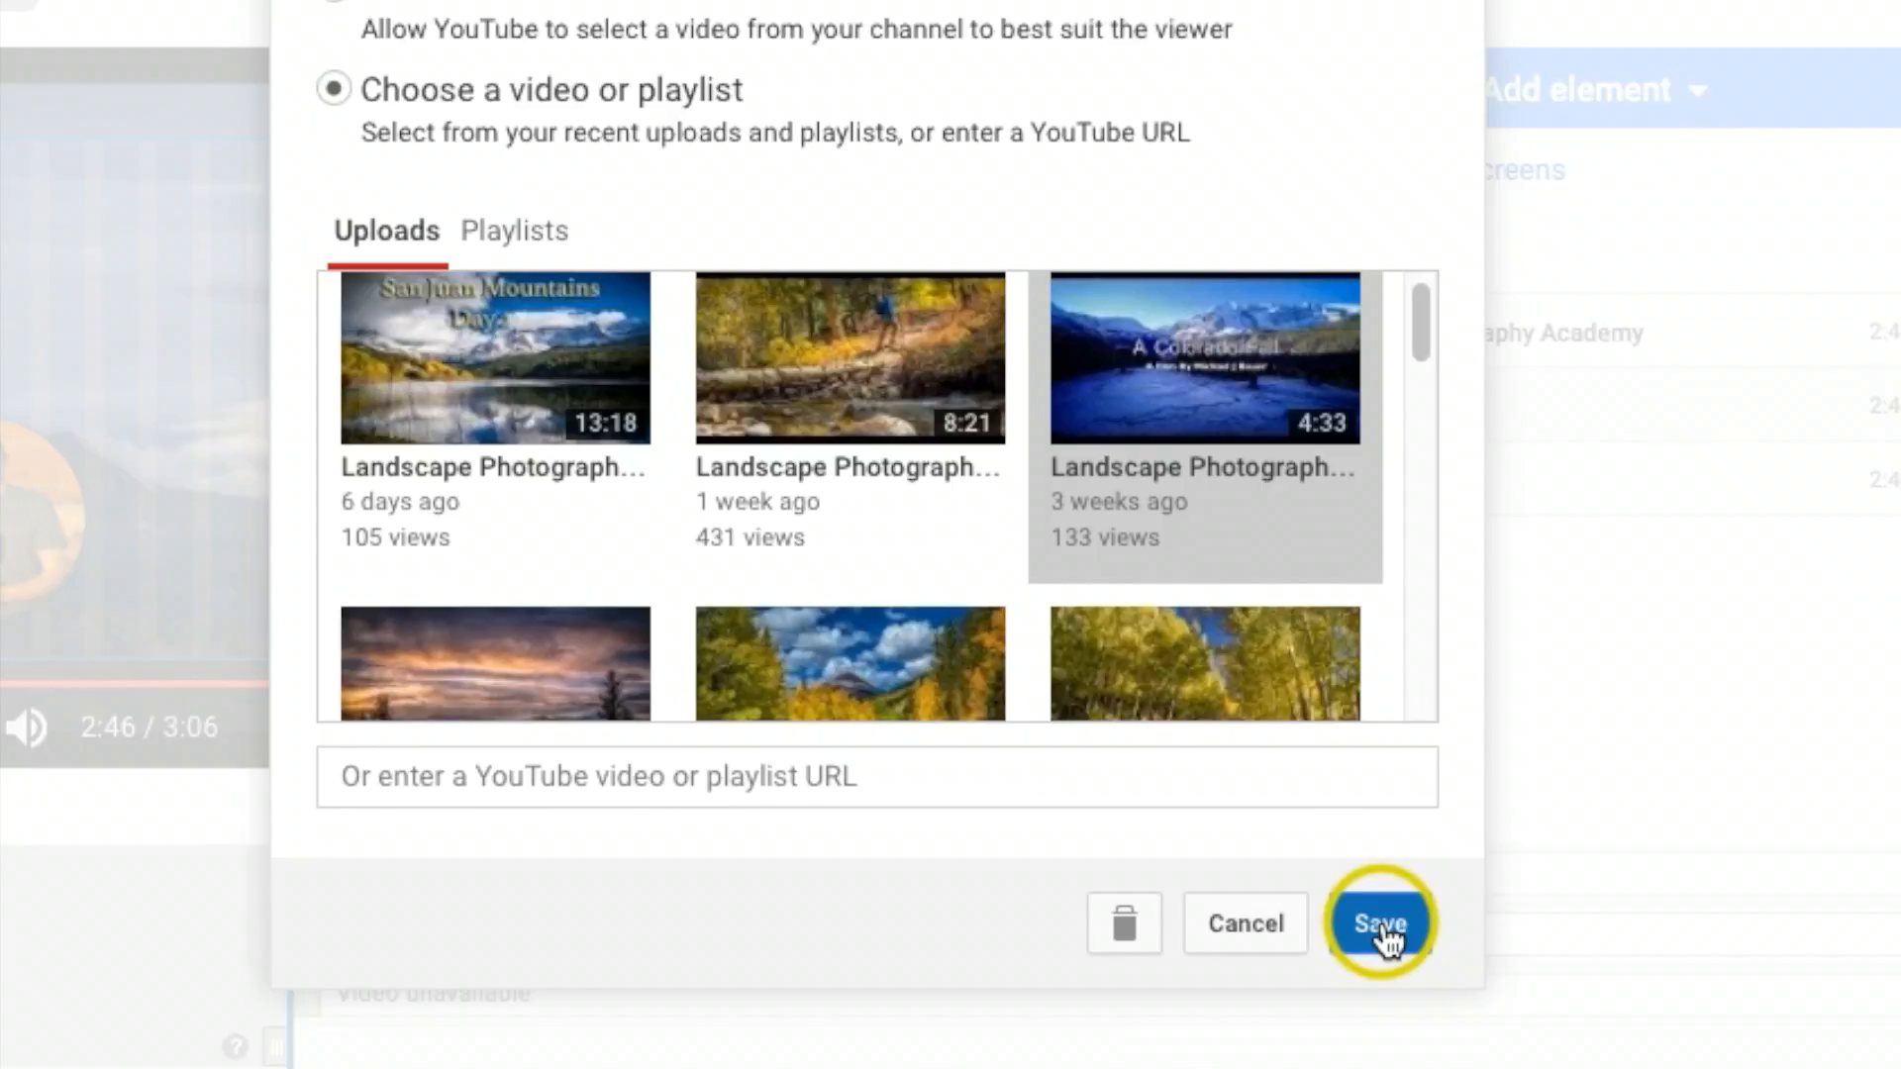
{"action": "left_click", "coordinate": [341, 777]}
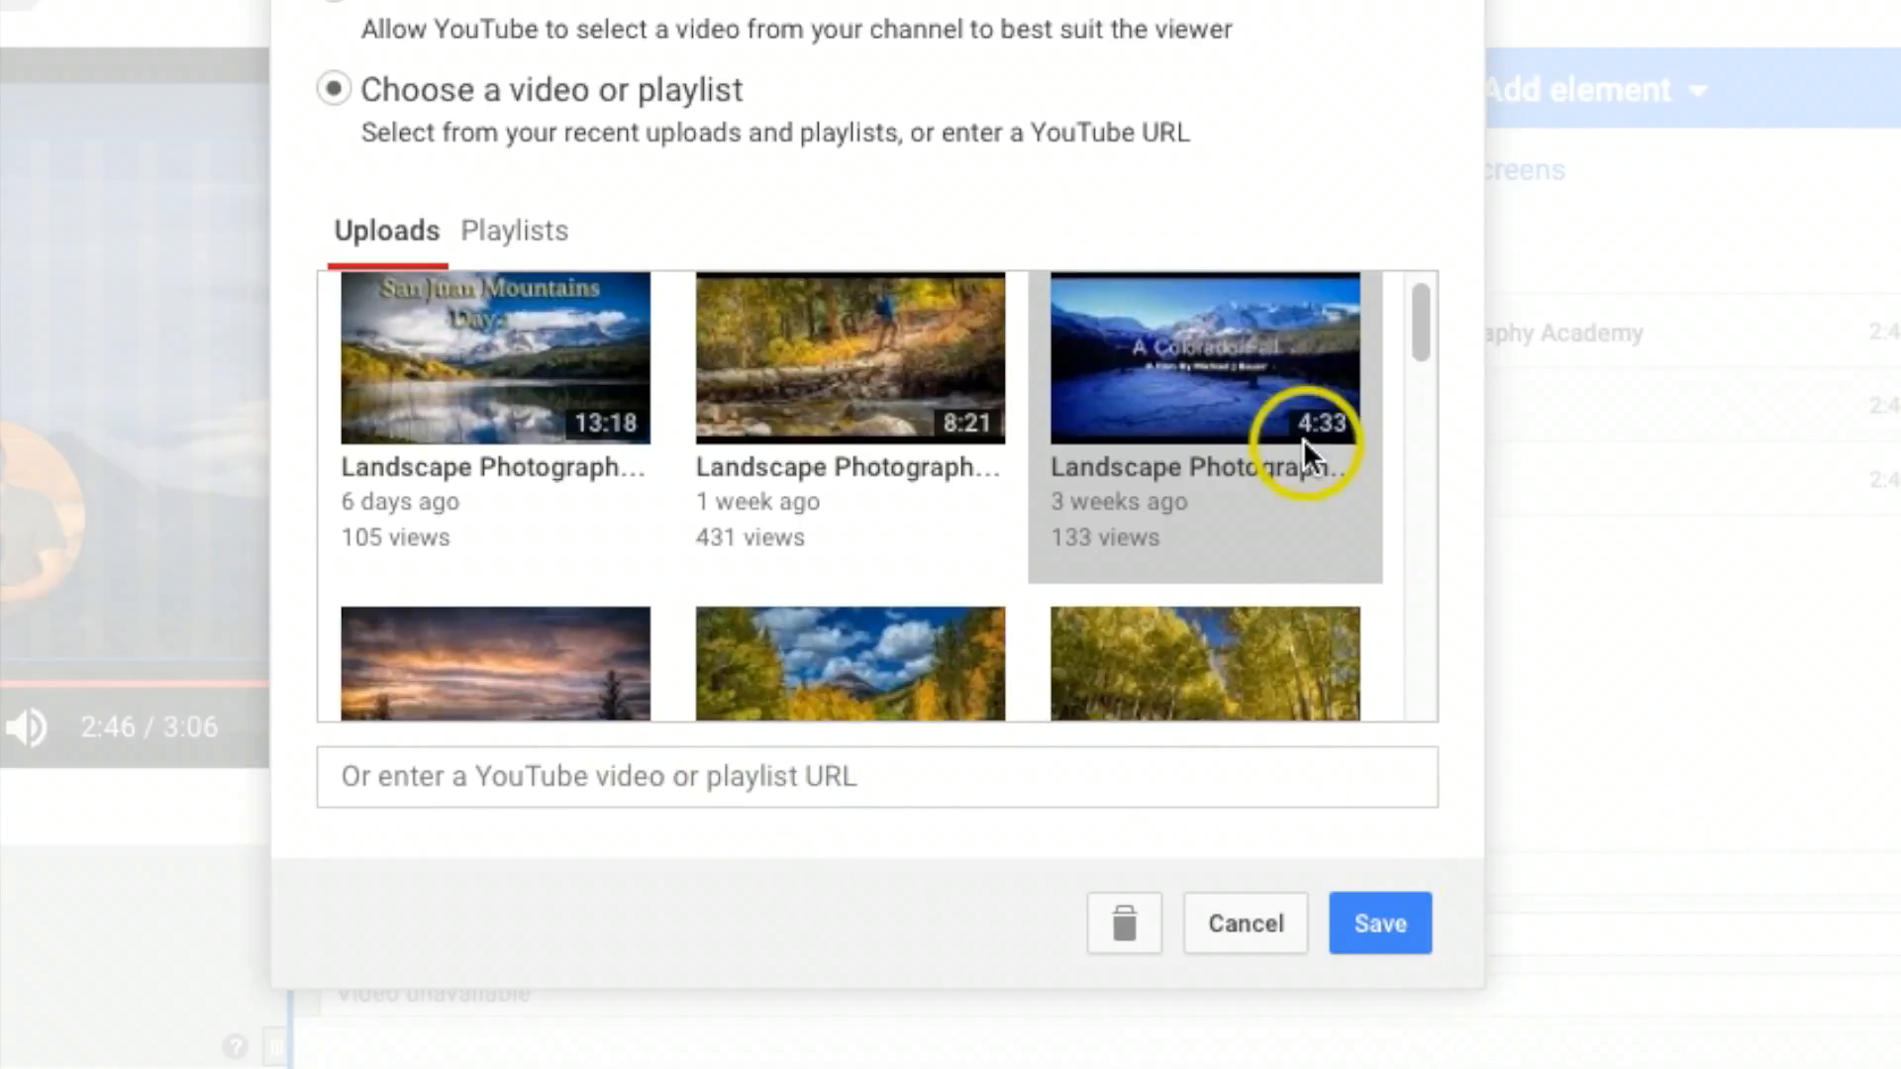
{"action": "left_click", "coordinate": [1381, 876]}
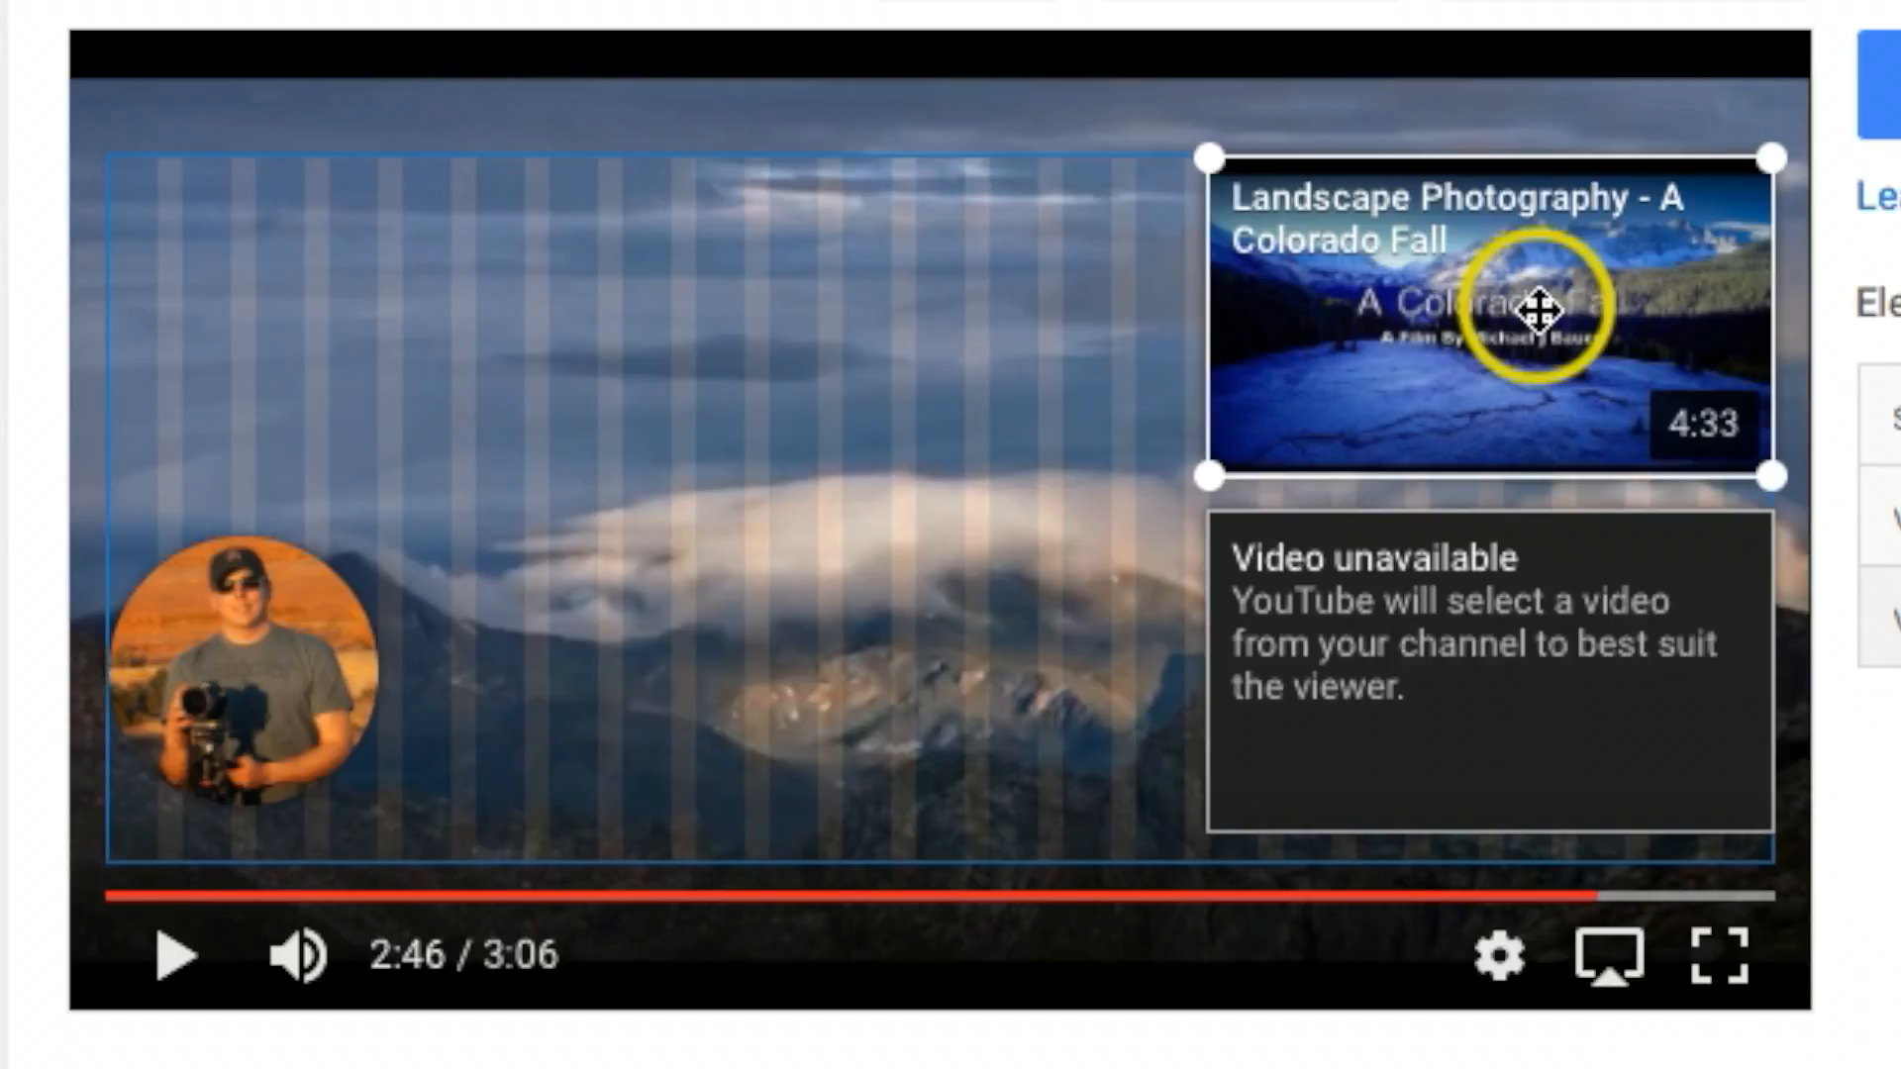
Step: Shift the A Colorado Fall element leftward along the upper edge of the end screen area and enlarge it
{"action": "left_click_drag", "start_coordinate": [975, 510], "coordinate": [852, 508]}
{"action": "left_click_drag", "start_coordinate": [1252, 305], "coordinate": [964, 311]}
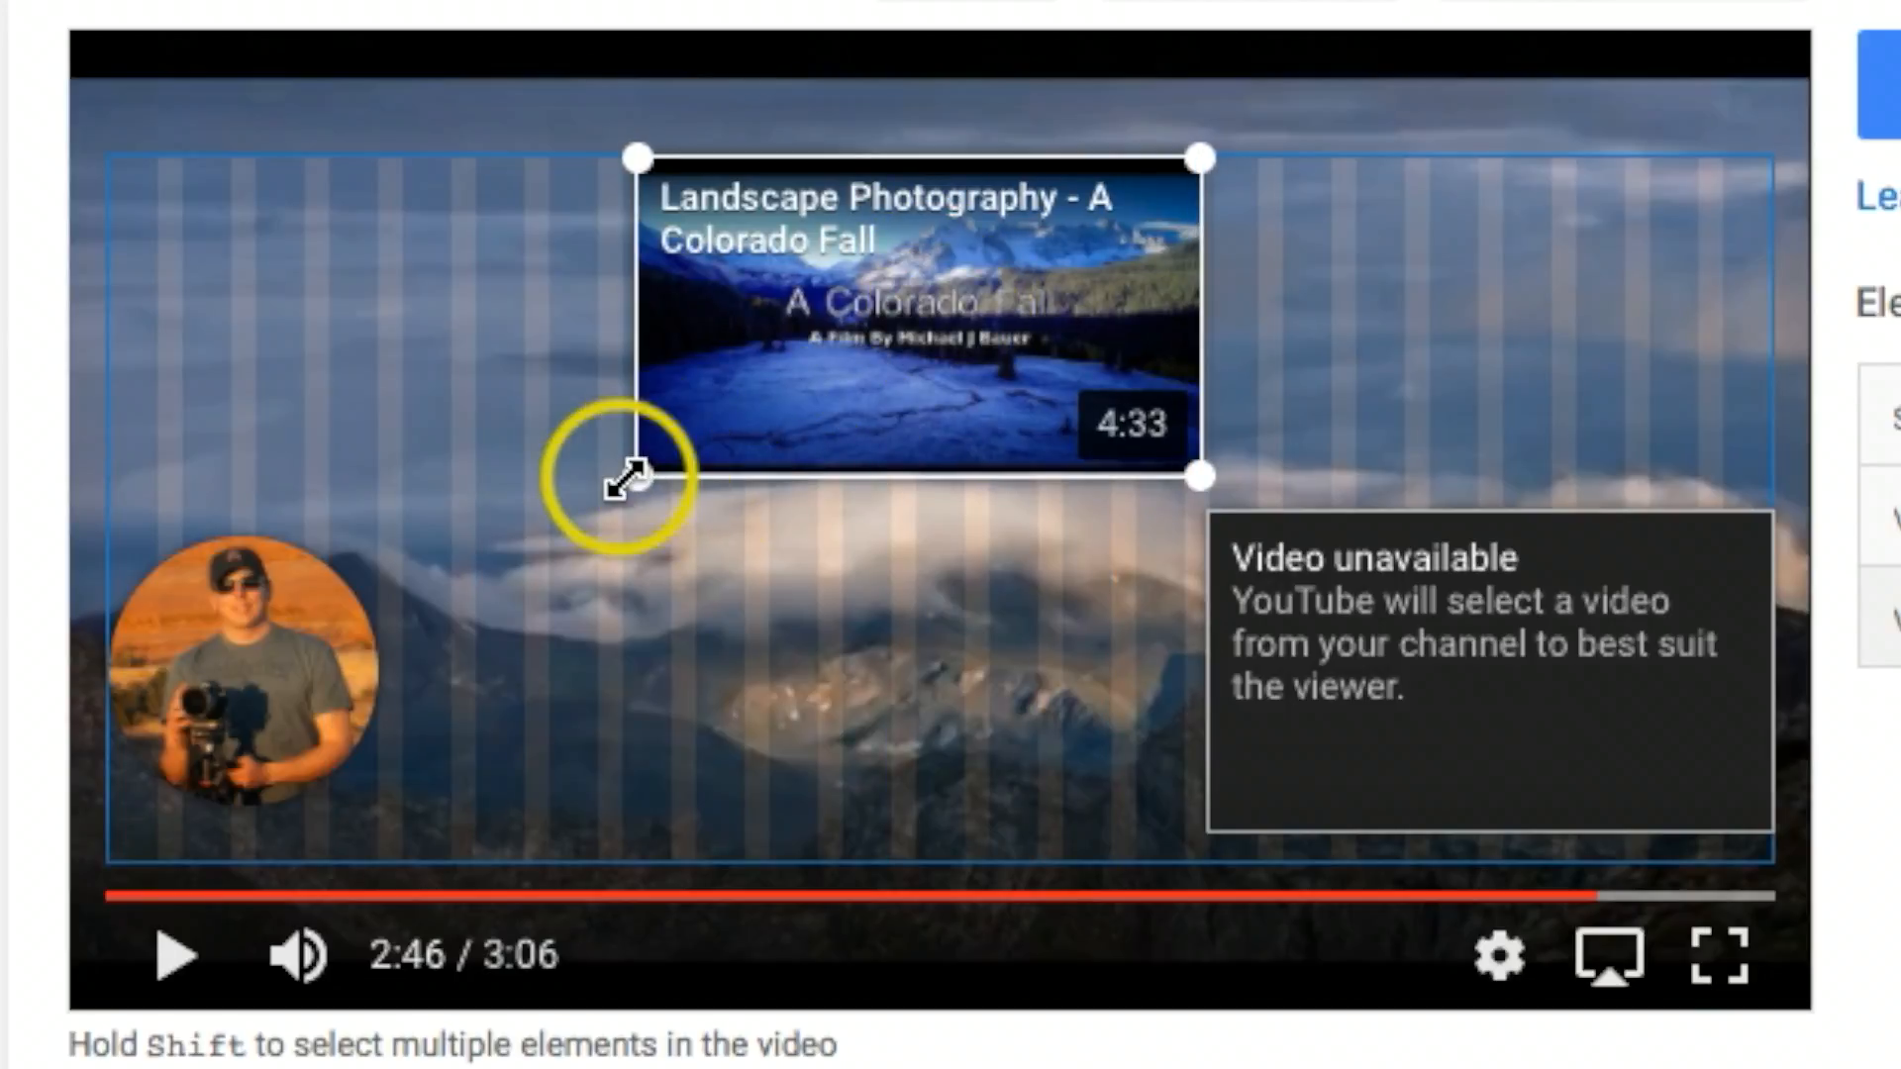
{"action": "mouse_move", "coordinate": [637, 476]}
{"action": "left_mouse_down"}
{"action": "mouse_move", "coordinate": [406, 585]}
{"action": "mouse_move", "coordinate": [628, 526]}
{"action": "mouse_move", "coordinate": [646, 497]}
{"action": "left_mouse_up"}
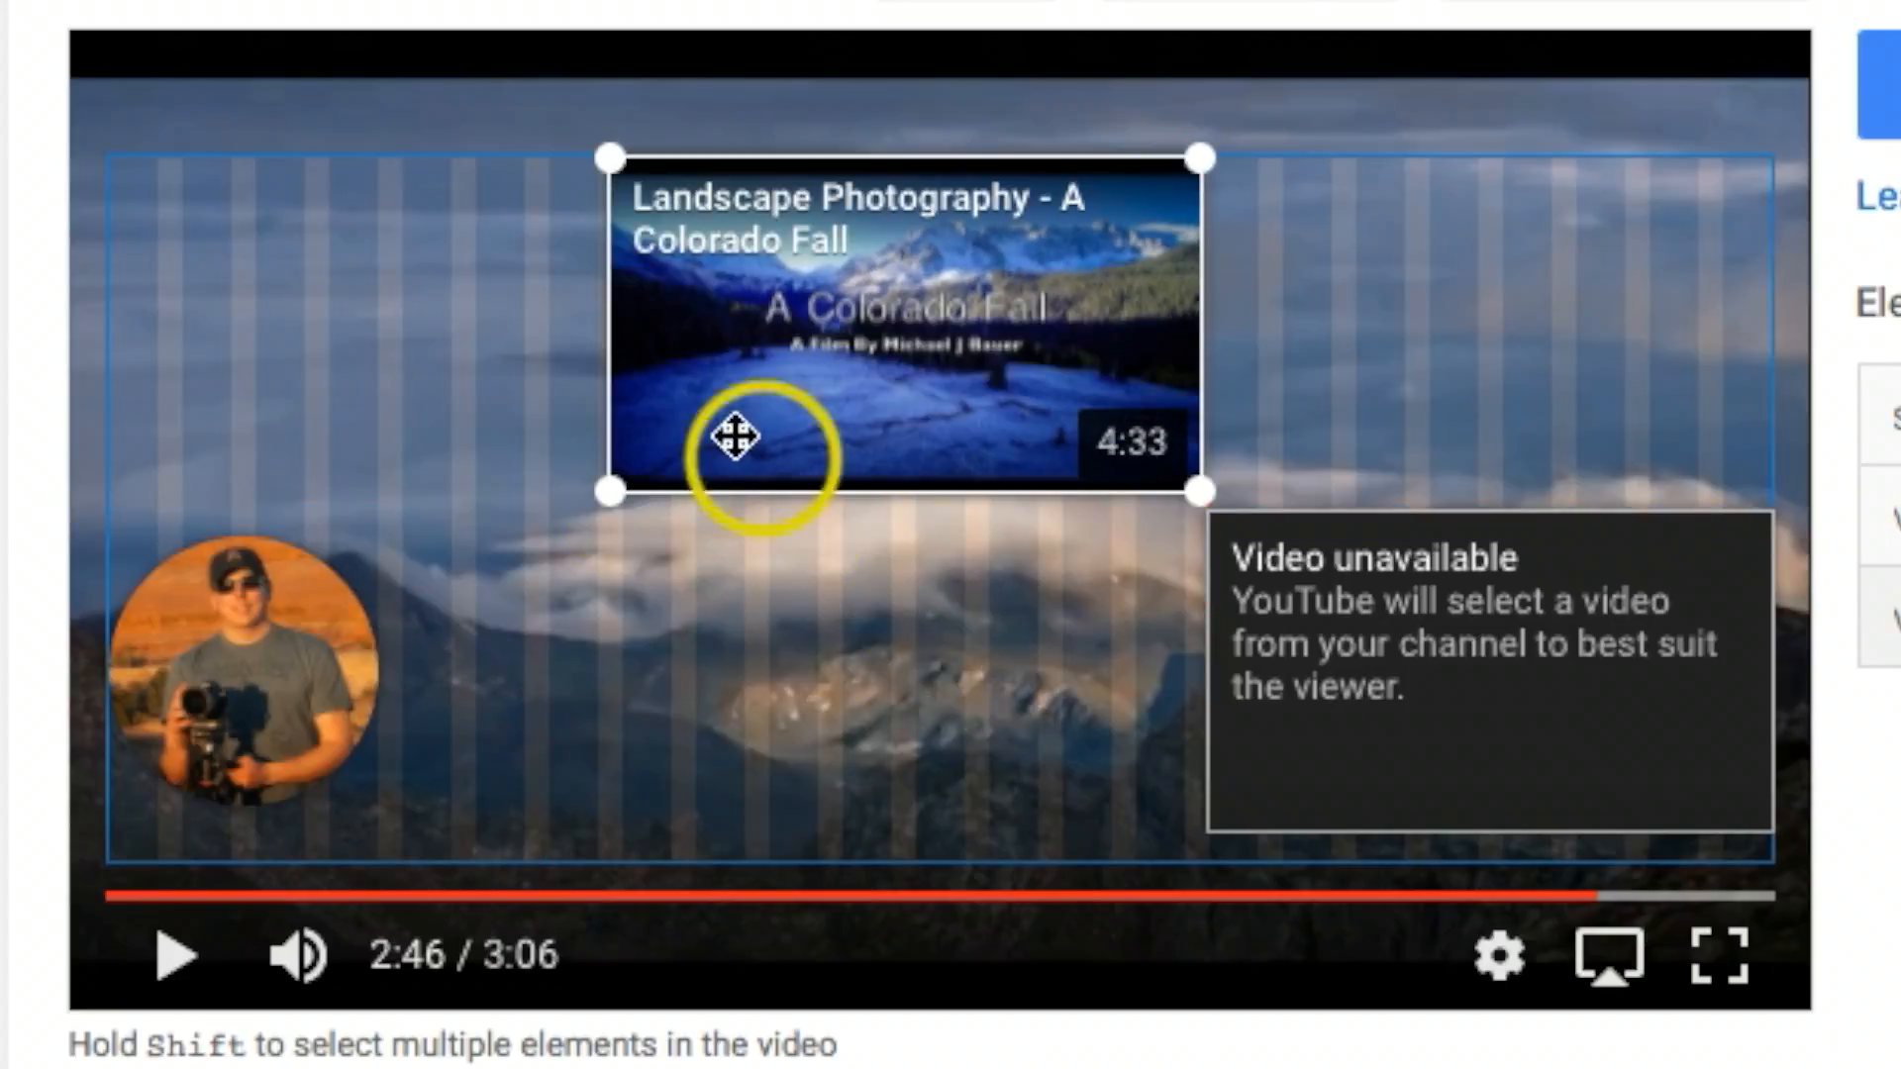
{"action": "left_click_drag", "start_coordinate": [616, 492], "coordinate": [581, 526]}
{"action": "left_click_drag", "start_coordinate": [912, 305], "coordinate": [753, 277]}
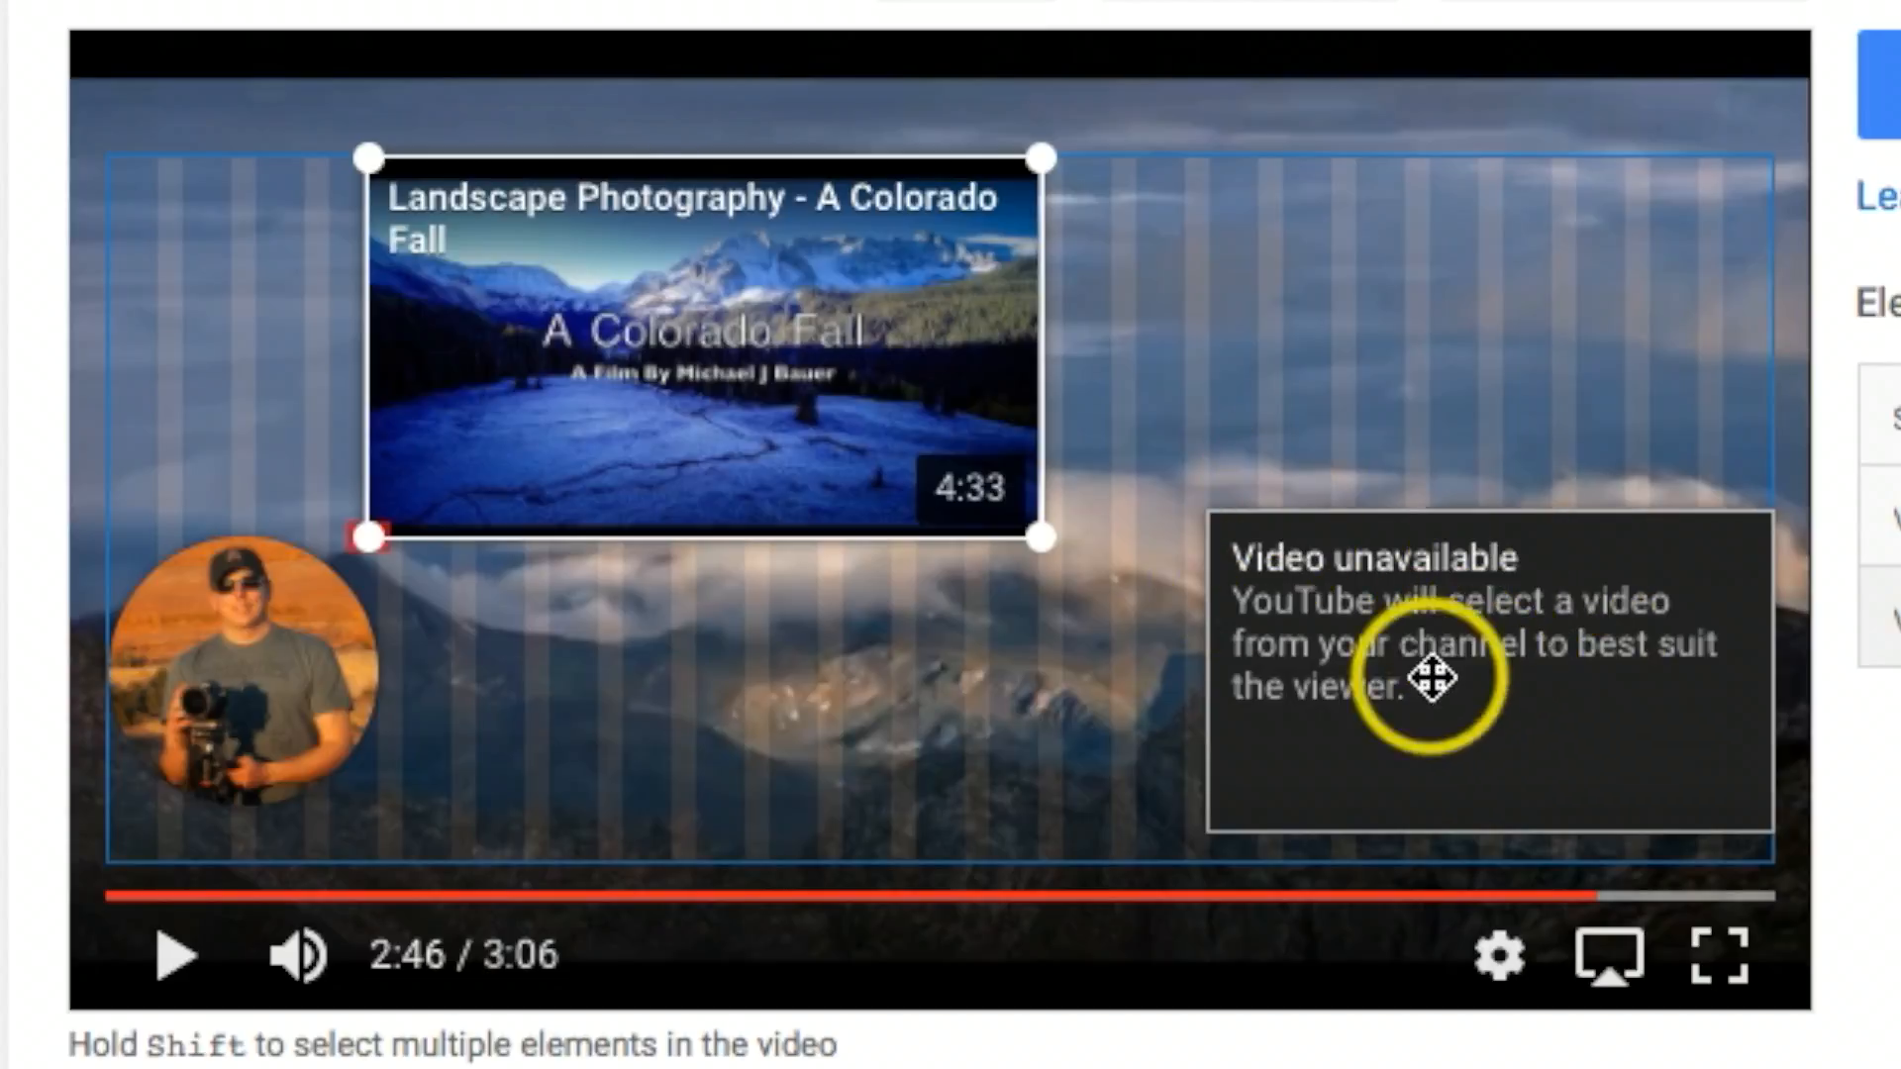
Step: Set the remaining unassigned video element to the upload "Landscape Photography - On Location San Juan Mountains (Day 2)"
{"action": "left_click", "coordinate": [1468, 643]}
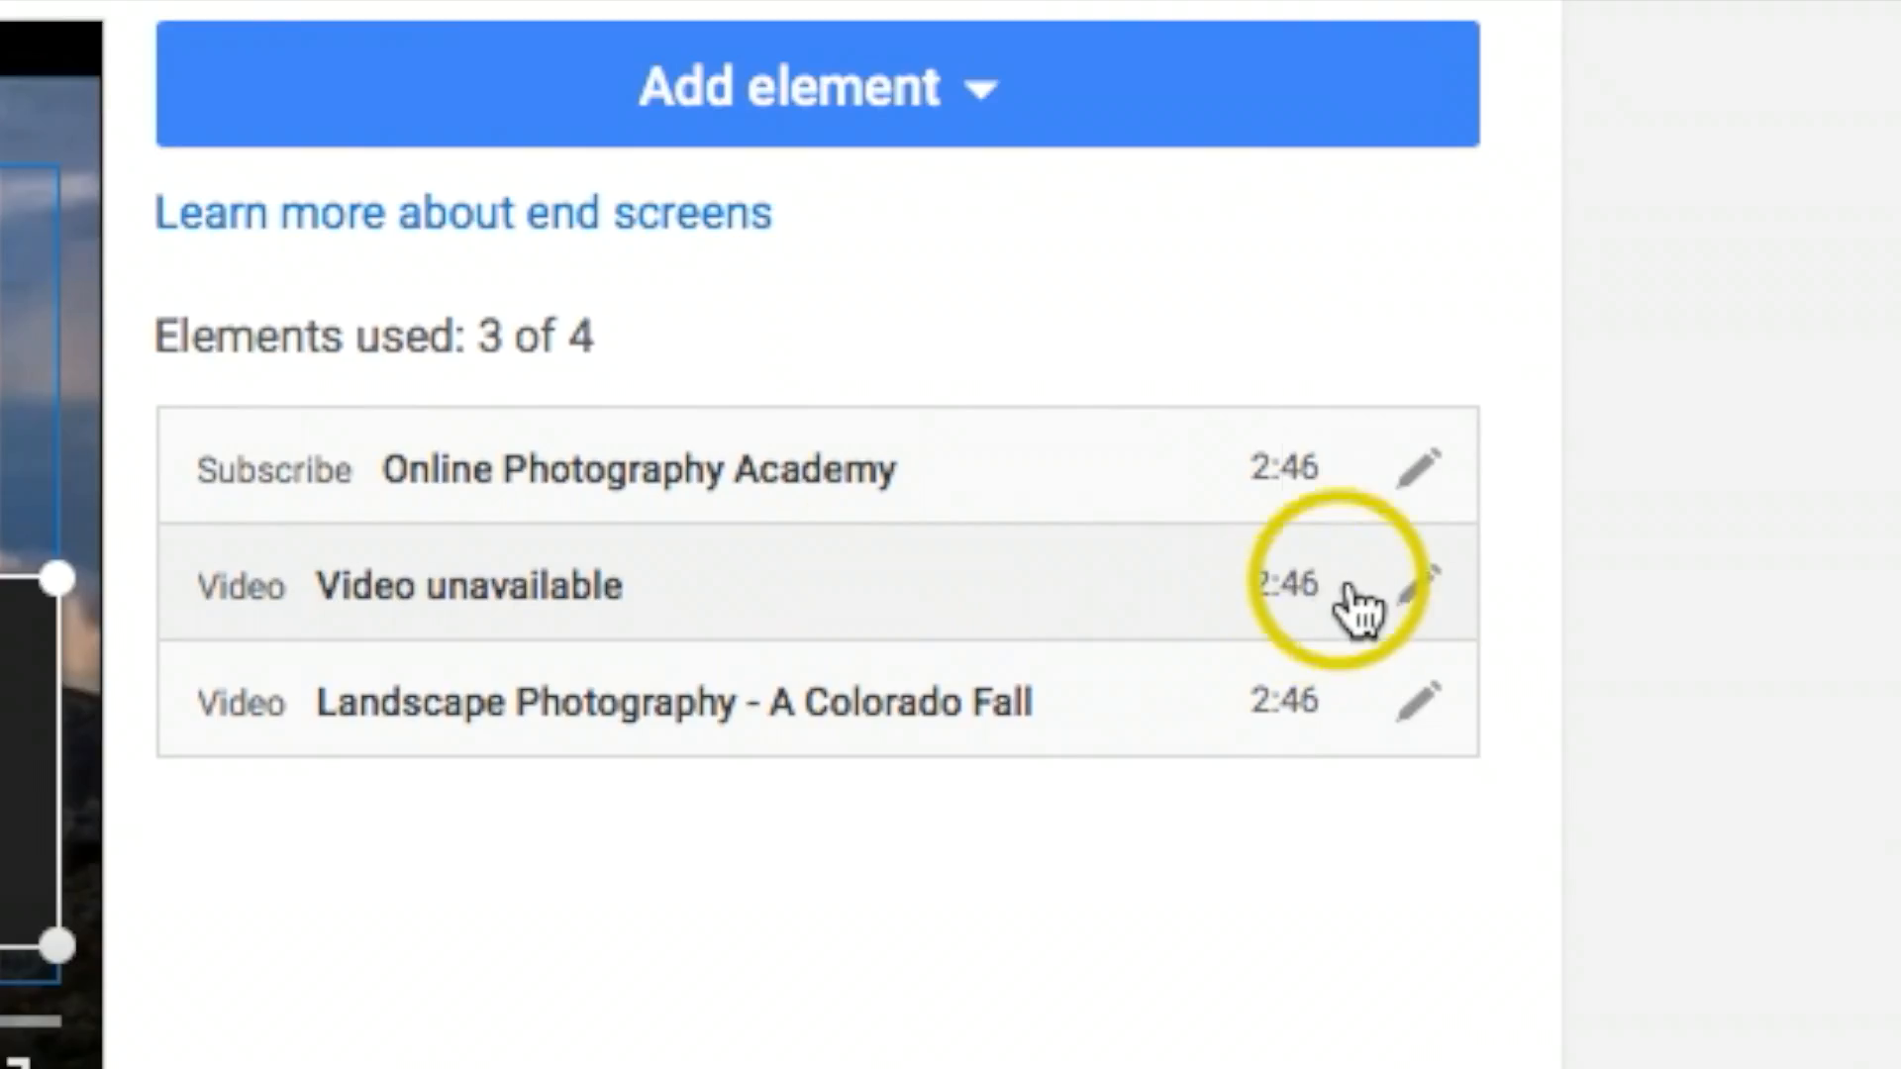
{"action": "left_click", "coordinate": [1572, 597]}
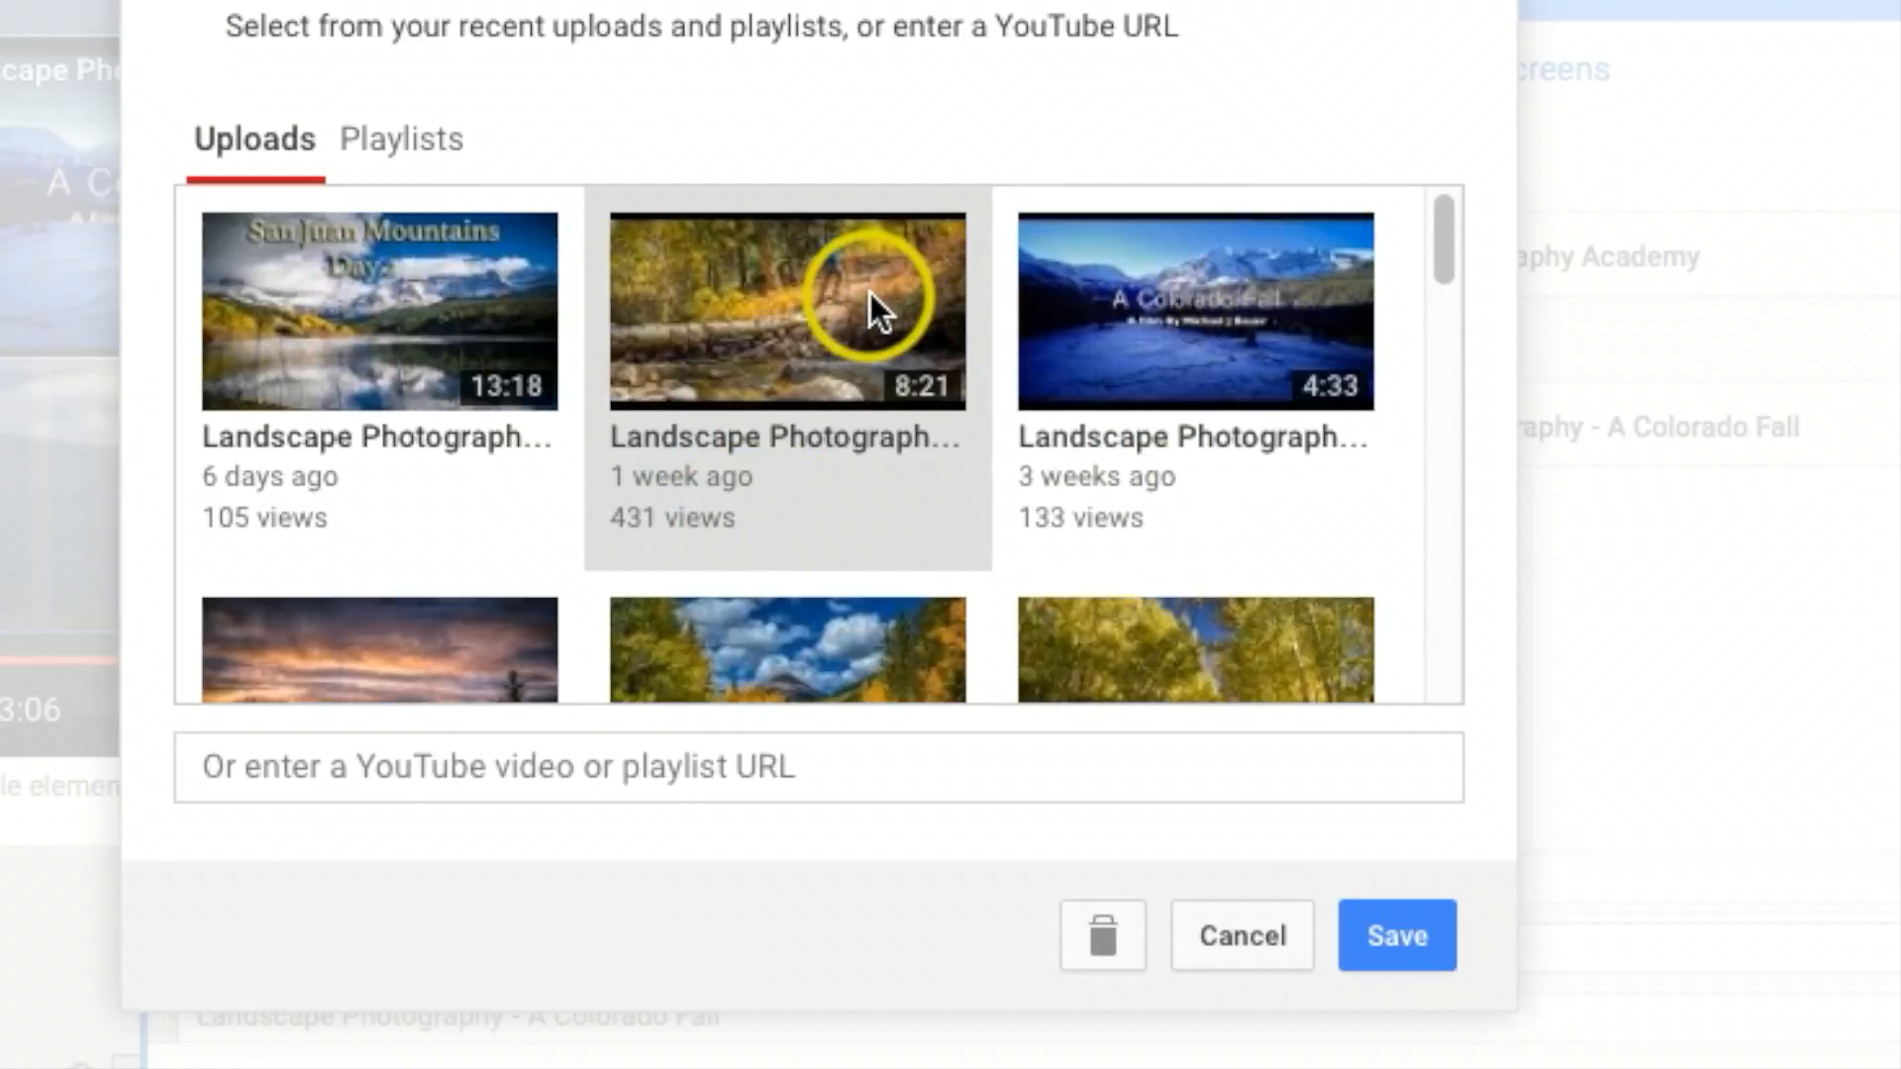
{"action": "left_click", "coordinate": [867, 293]}
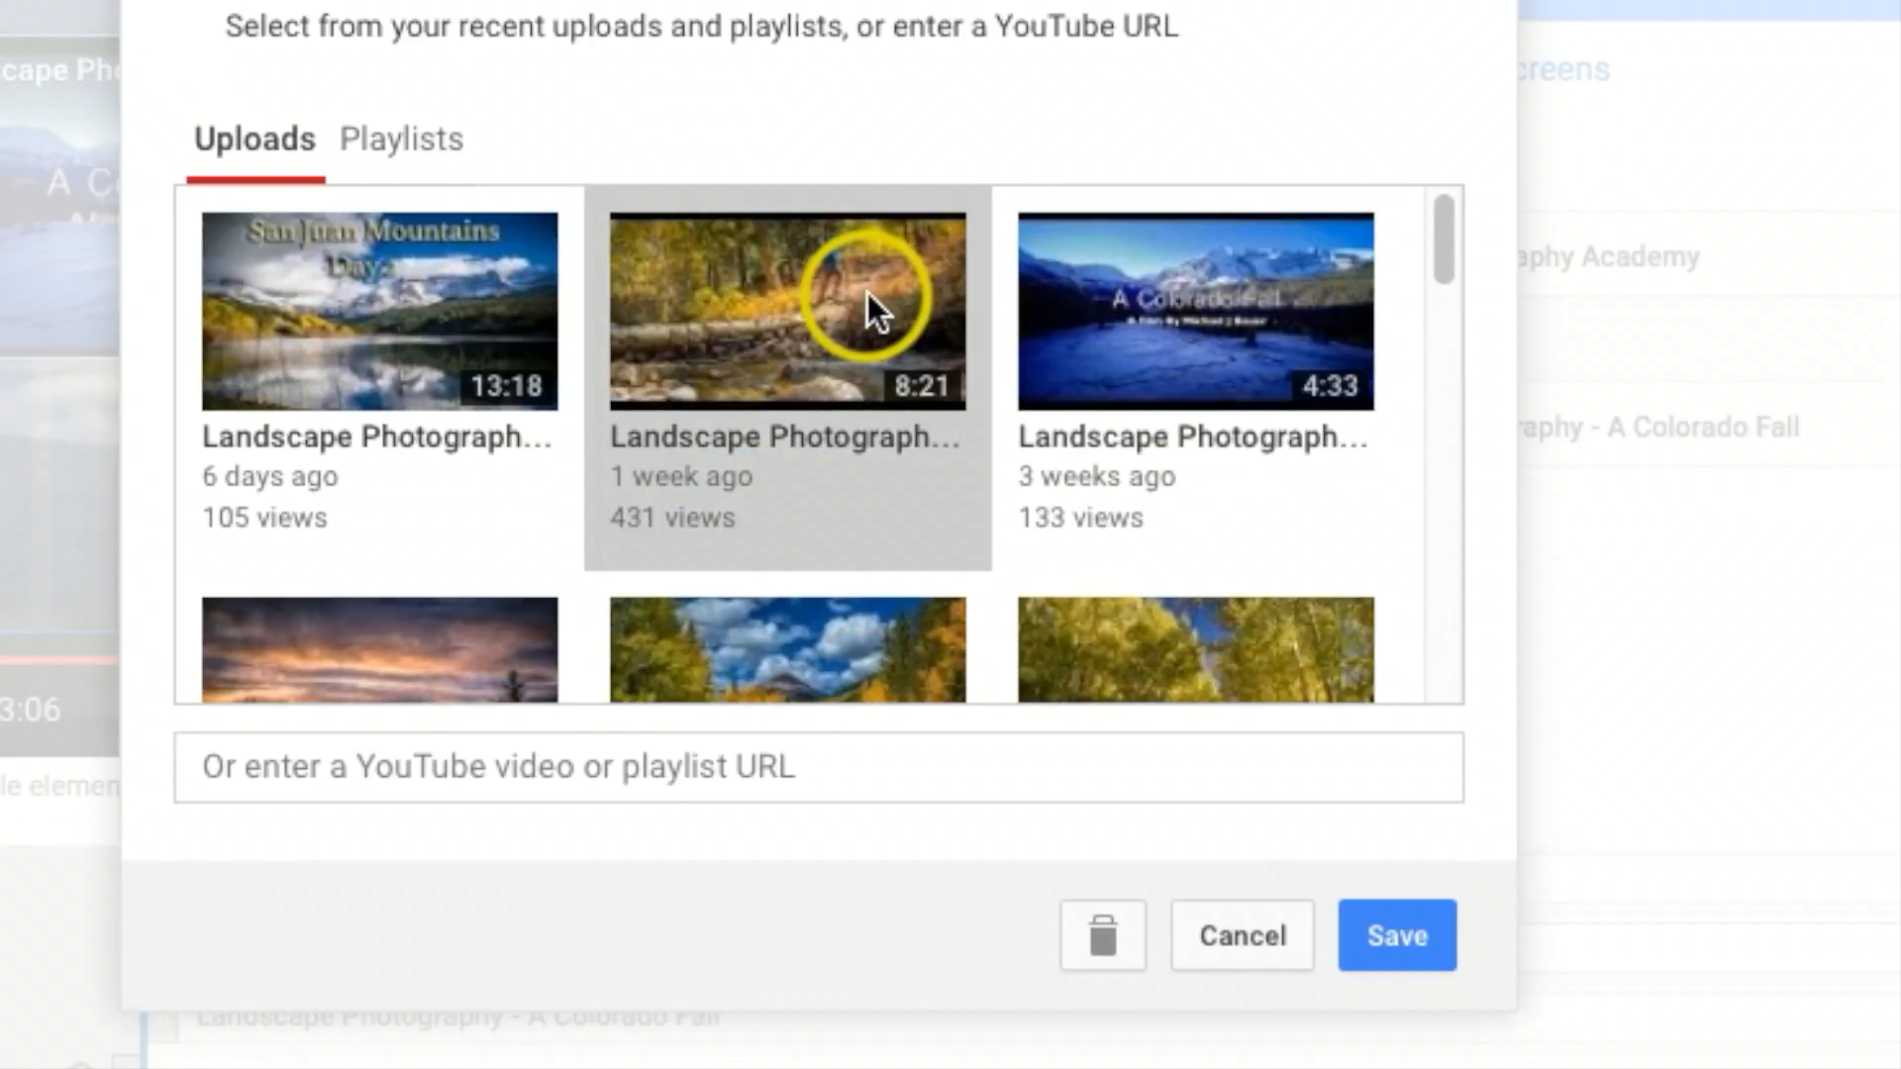
{"action": "left_click", "coordinate": [260, 291]}
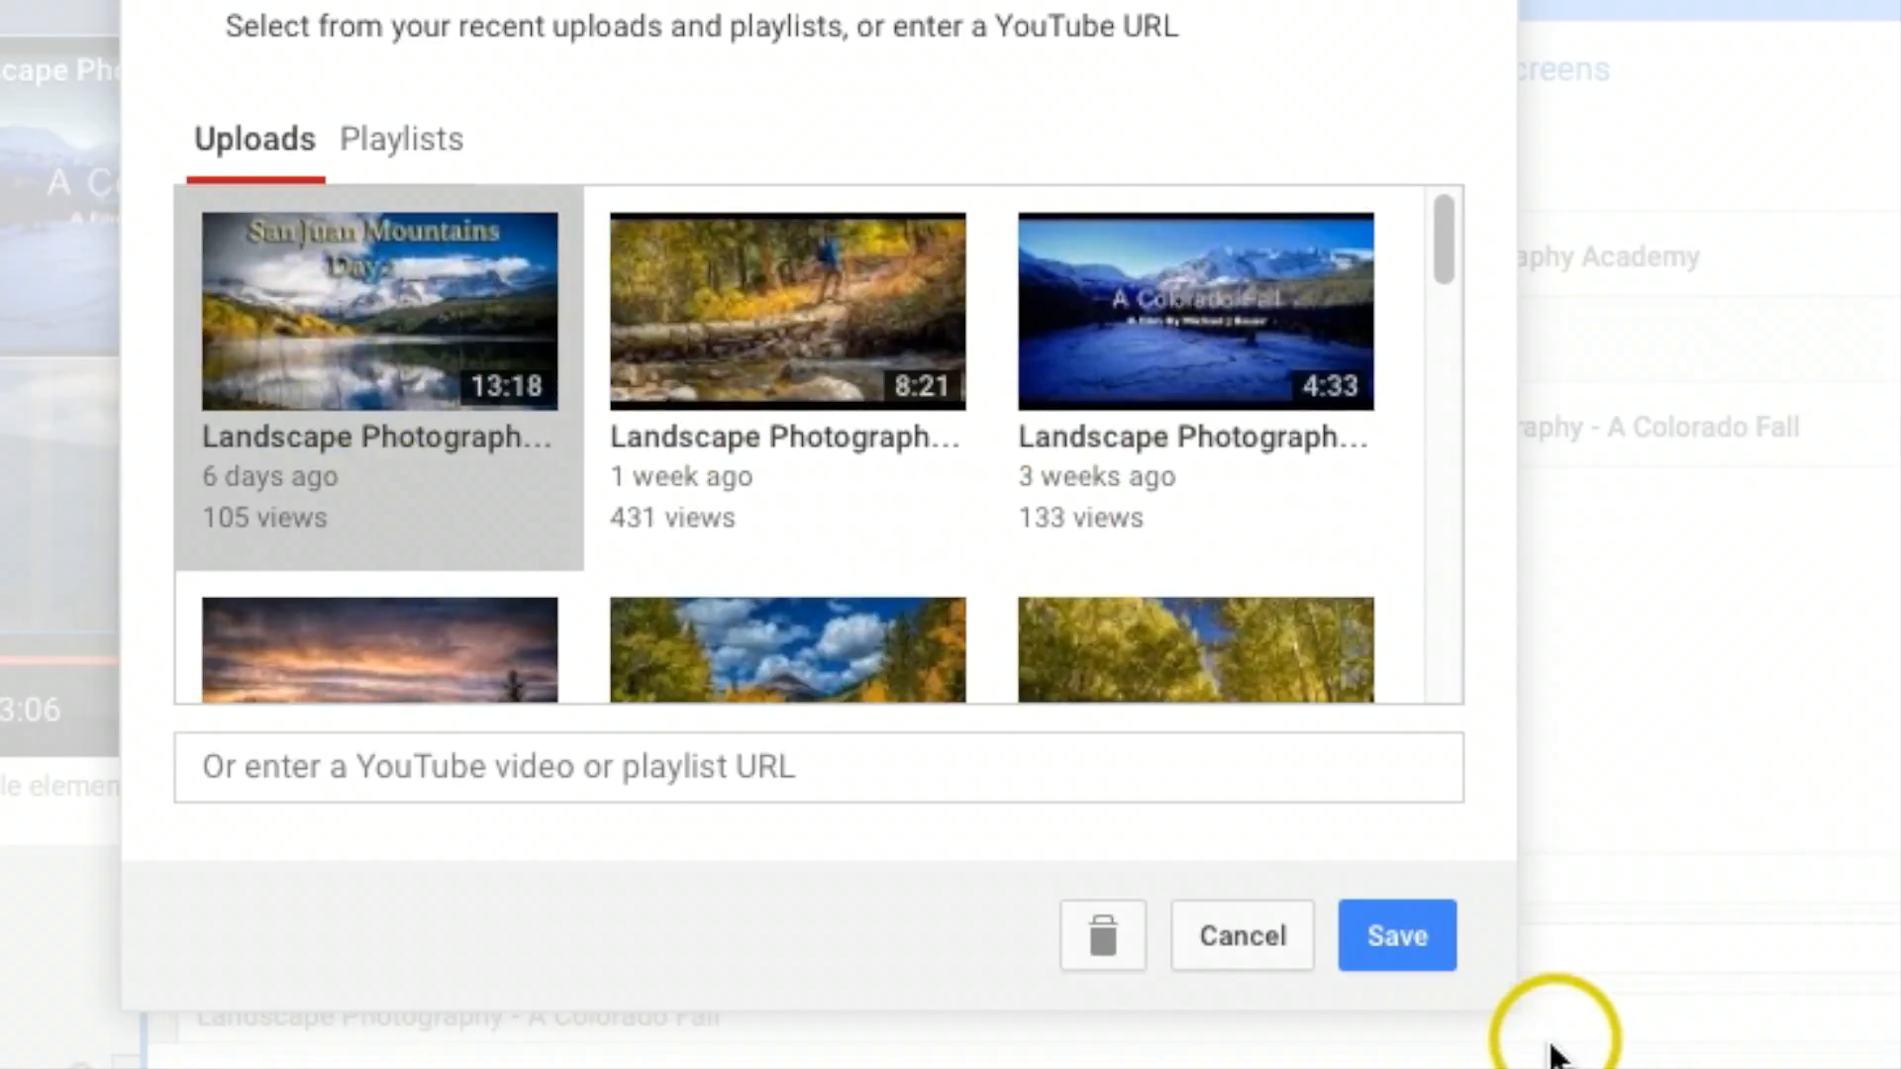
{"action": "left_click", "coordinate": [1403, 938]}
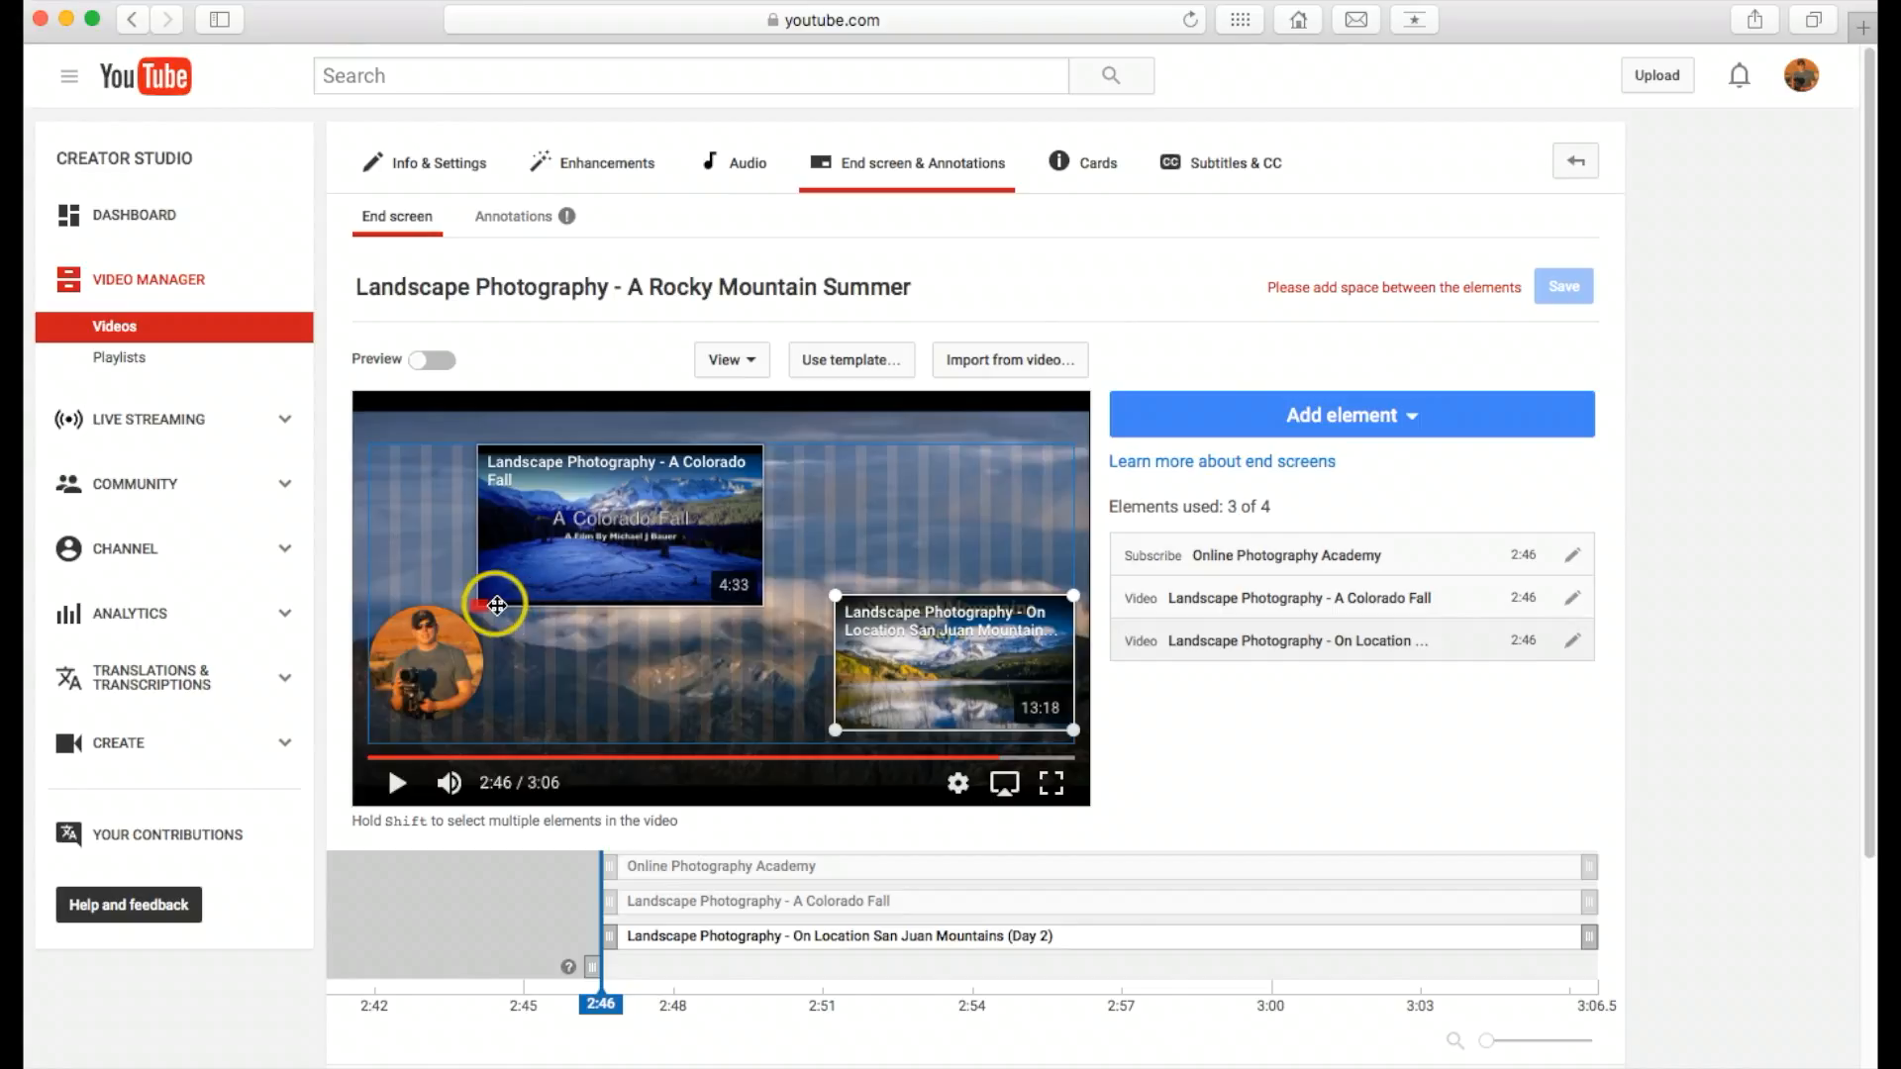
Step: Shrink the A Colorado Fall element and move it clear of the subscribe circle to leave space between them
{"action": "left_click_drag", "start_coordinate": [479, 605], "coordinate": [486, 599]}
{"action": "left_click_drag", "start_coordinate": [459, 520], "coordinate": [518, 521]}
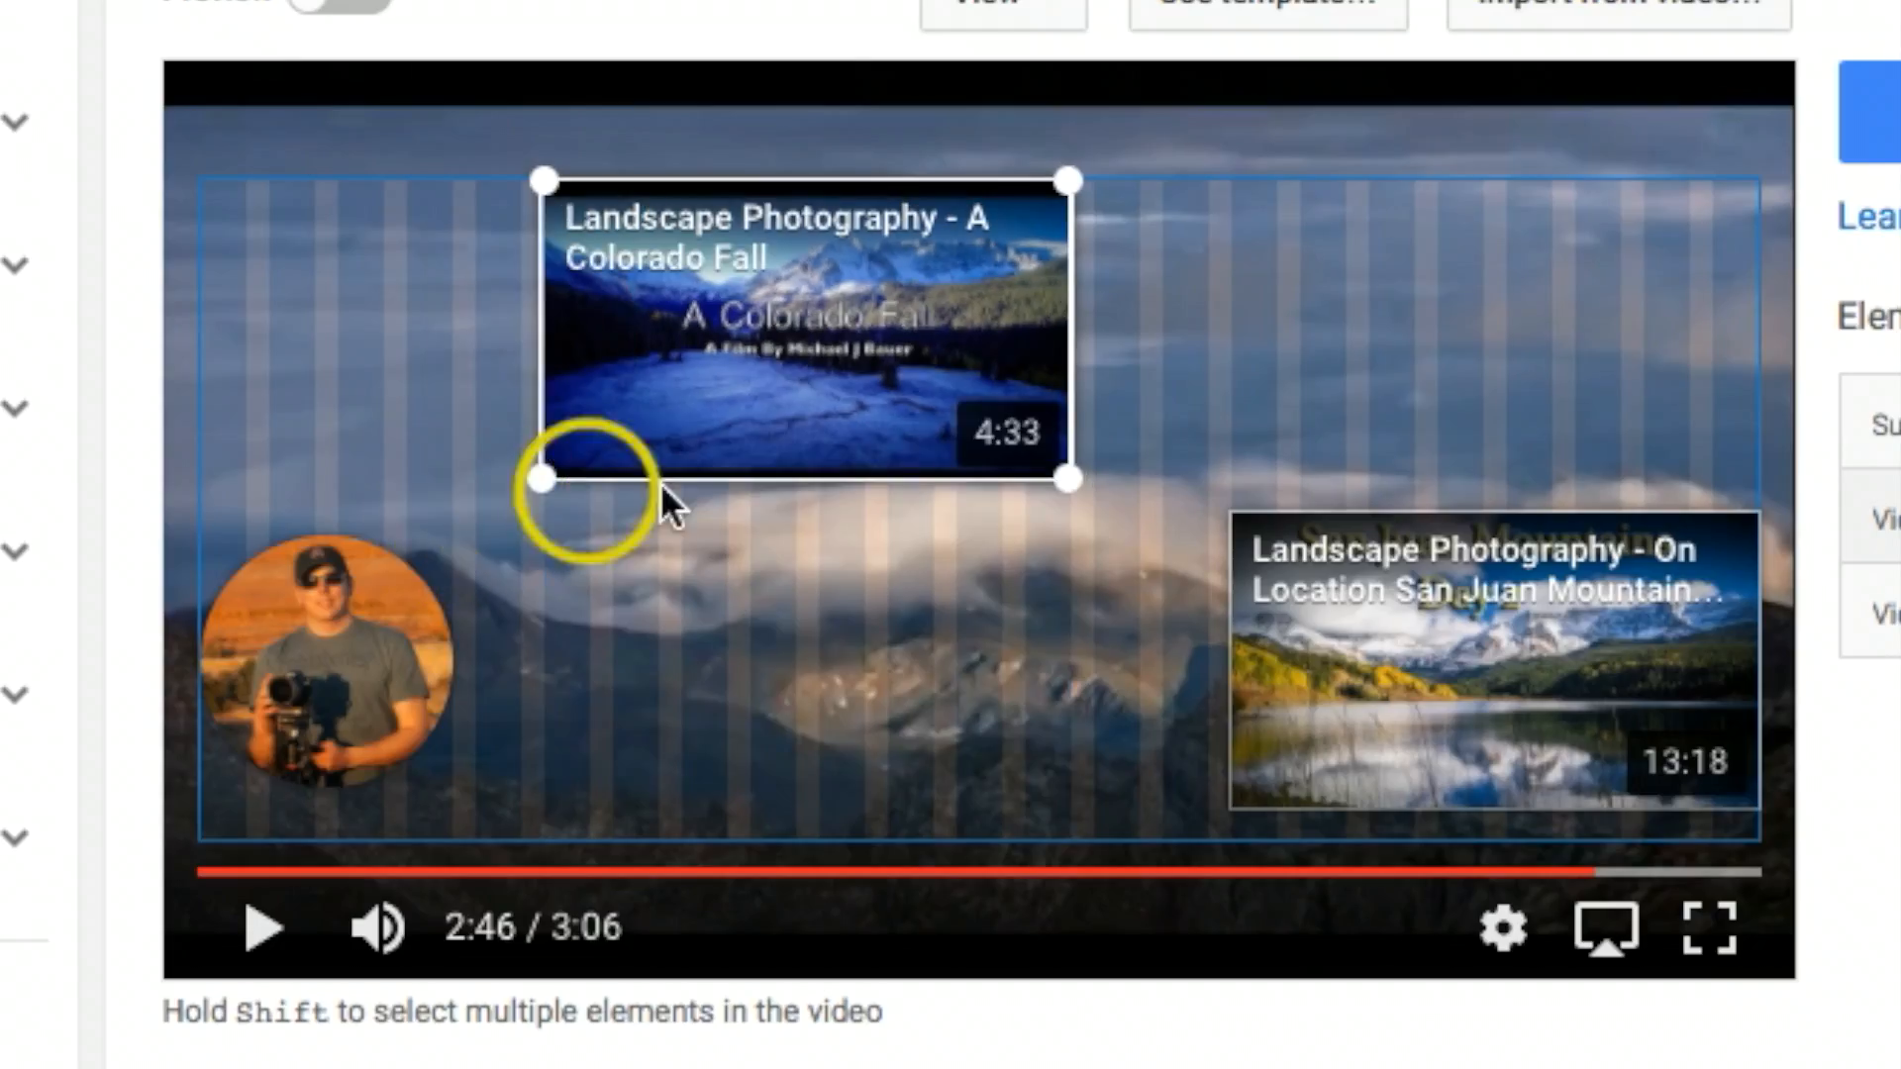
Step: Place the A Colorado Fall element directly above the San Juan Mountains video and the subscribe circle in the end screen's upper-left corner
{"action": "left_click_drag", "start_coordinate": [789, 364], "coordinate": [1485, 363]}
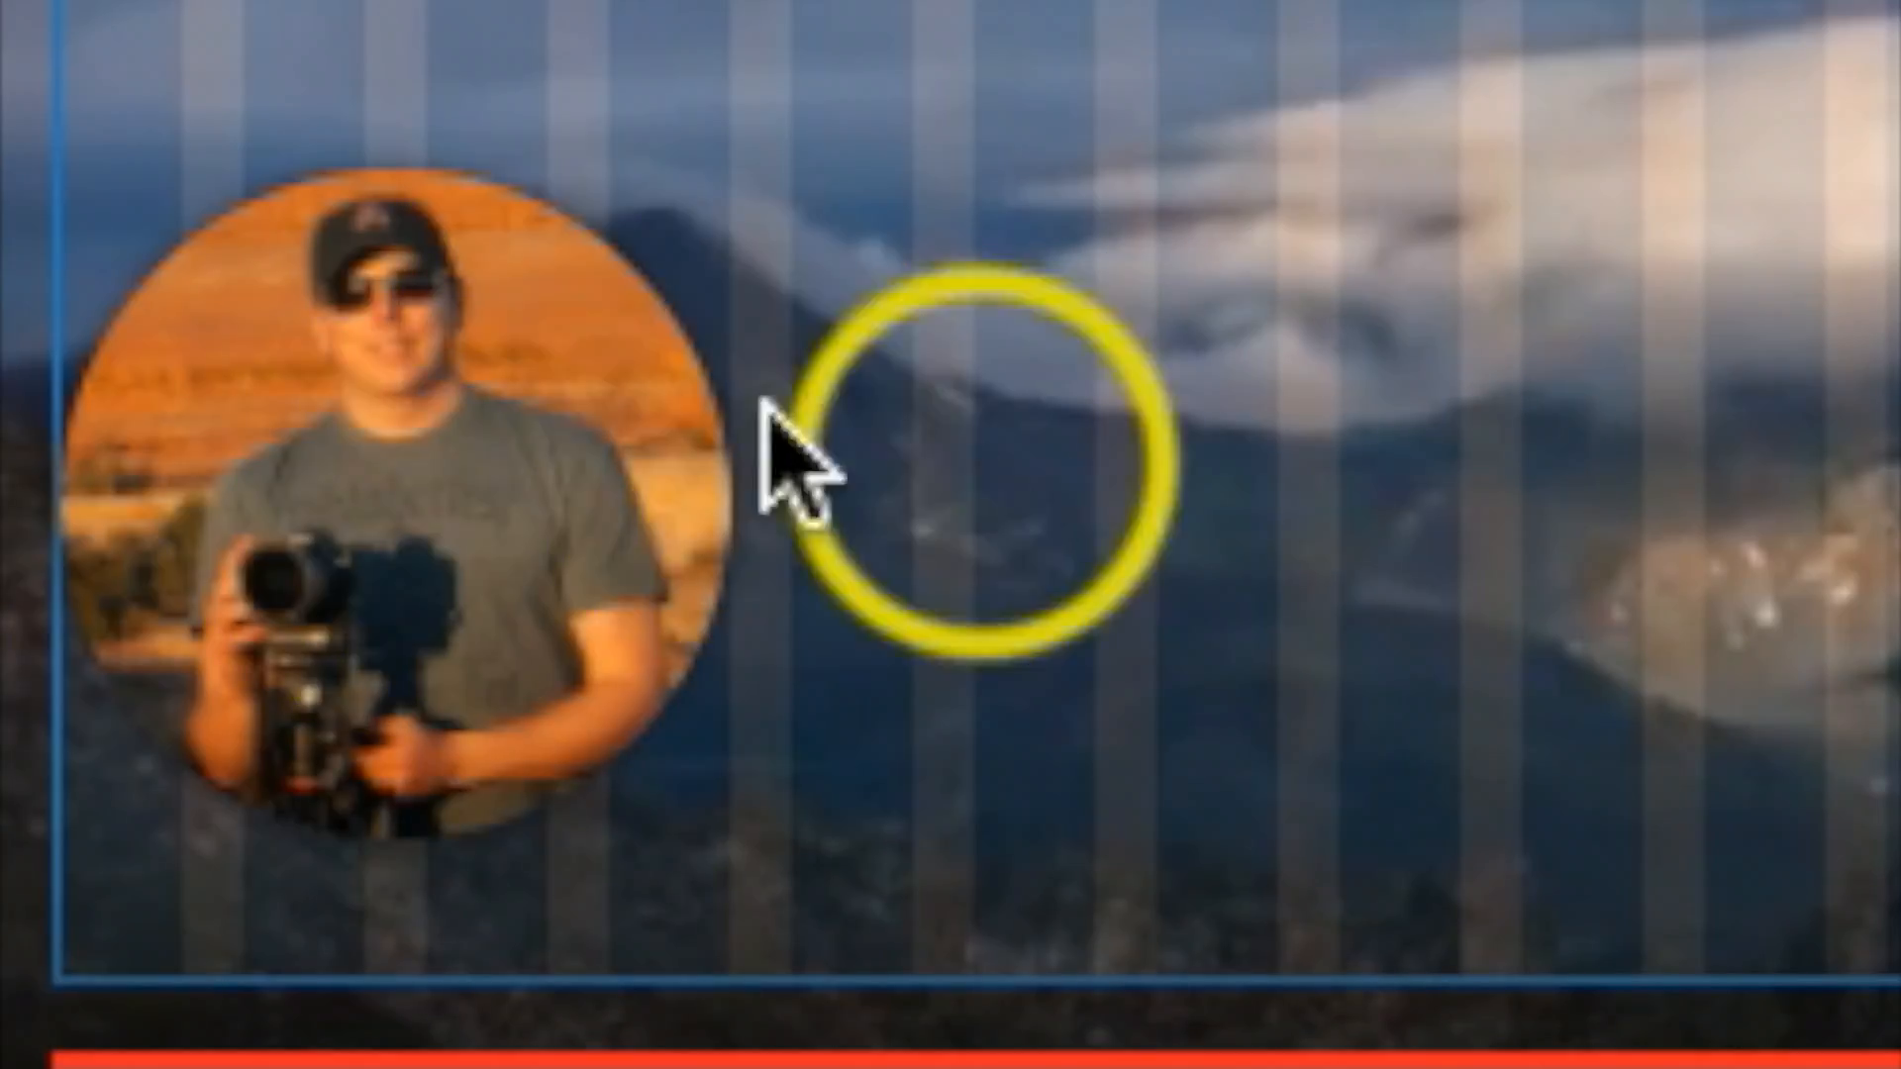
{"action": "left_click", "coordinate": [467, 538]}
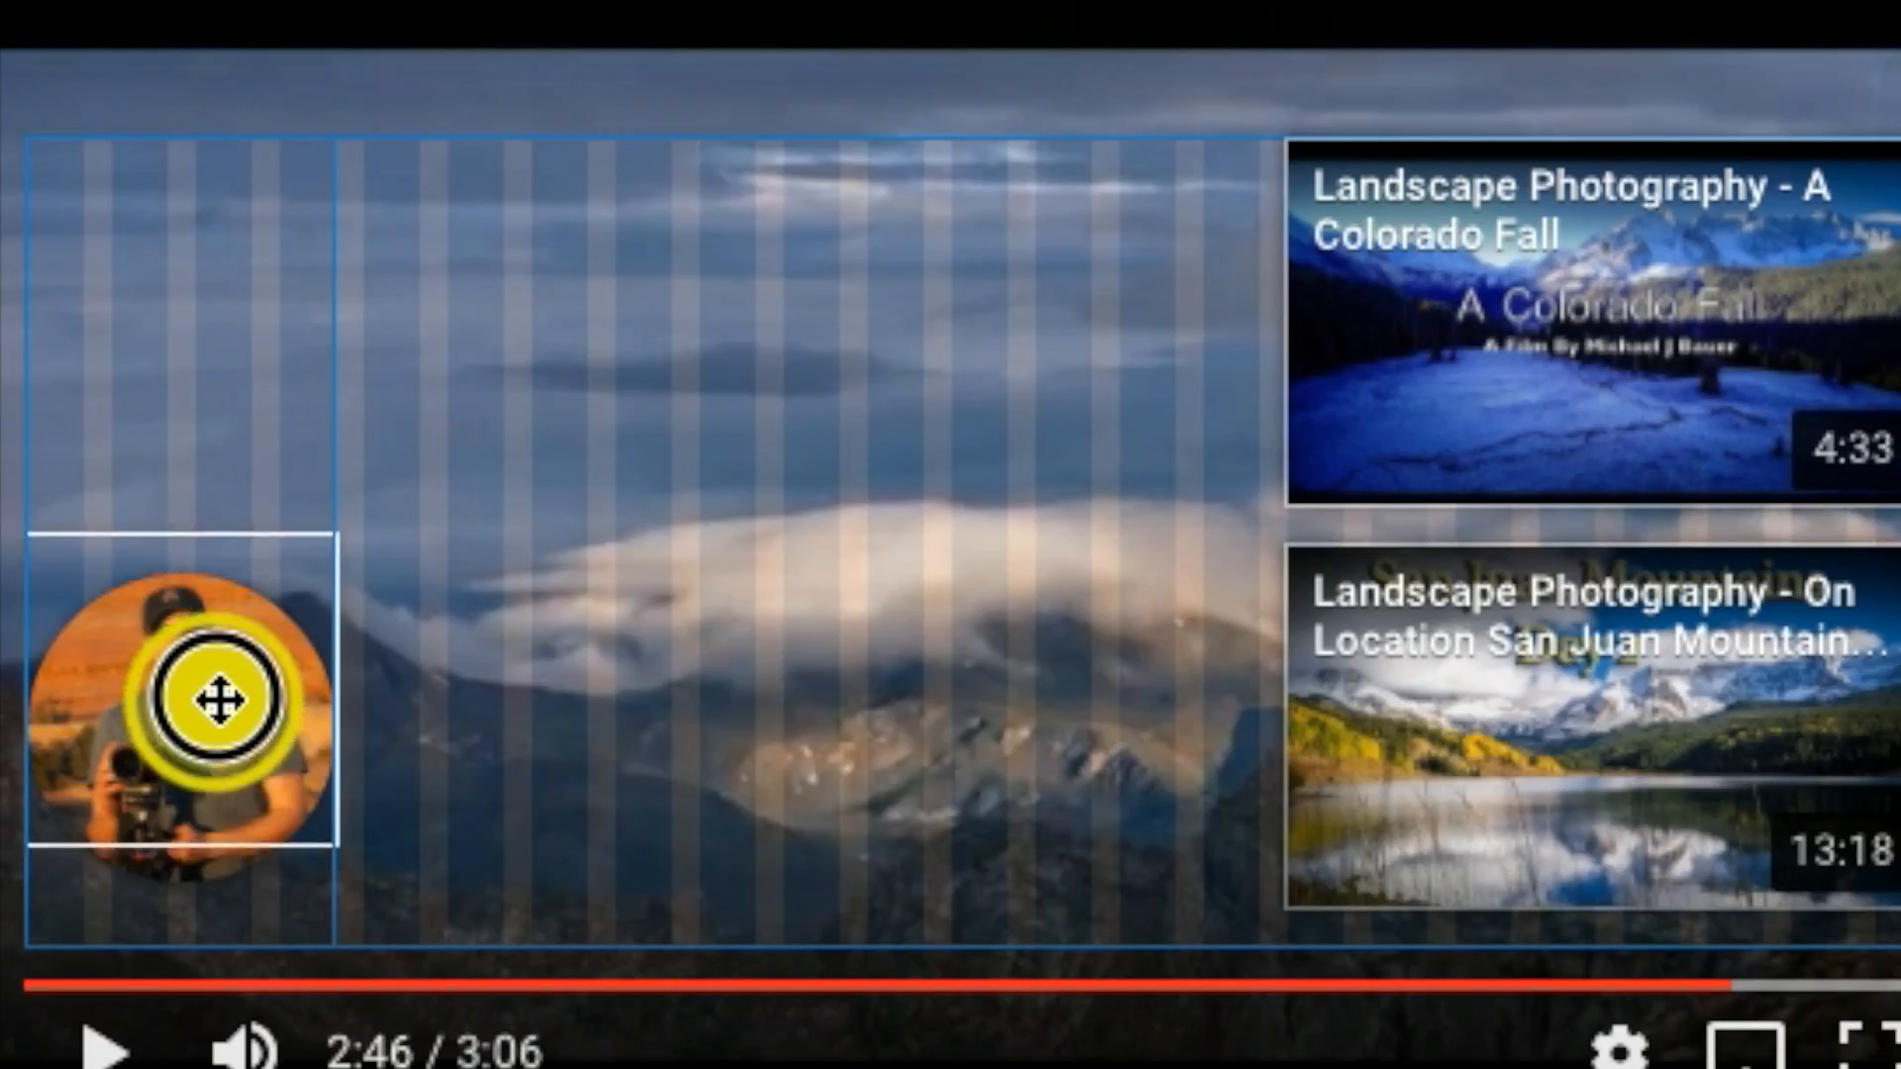
{"action": "left_click_drag", "start_coordinate": [217, 700], "coordinate": [233, 313]}
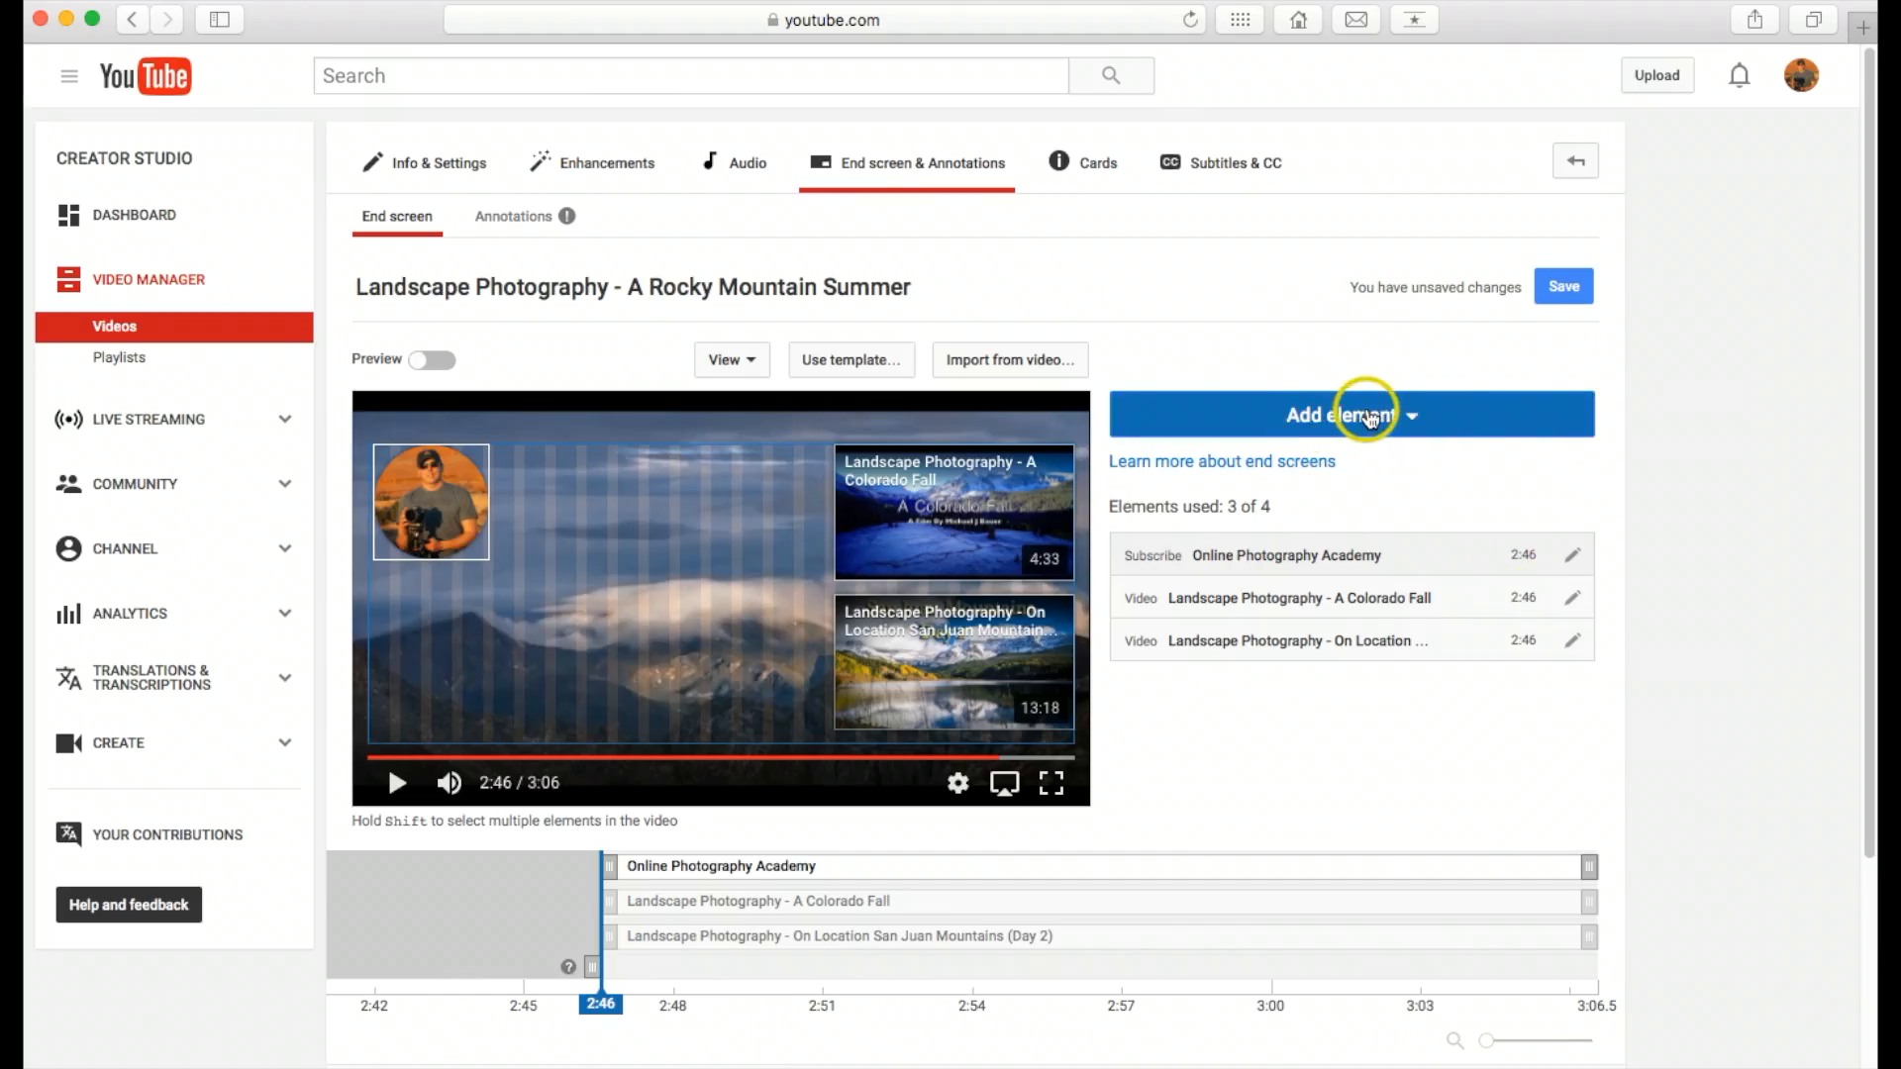
Step: Add a video element featuring the most recent upload and place it beneath the subscribe circle
{"action": "left_click", "coordinate": [1371, 420]}
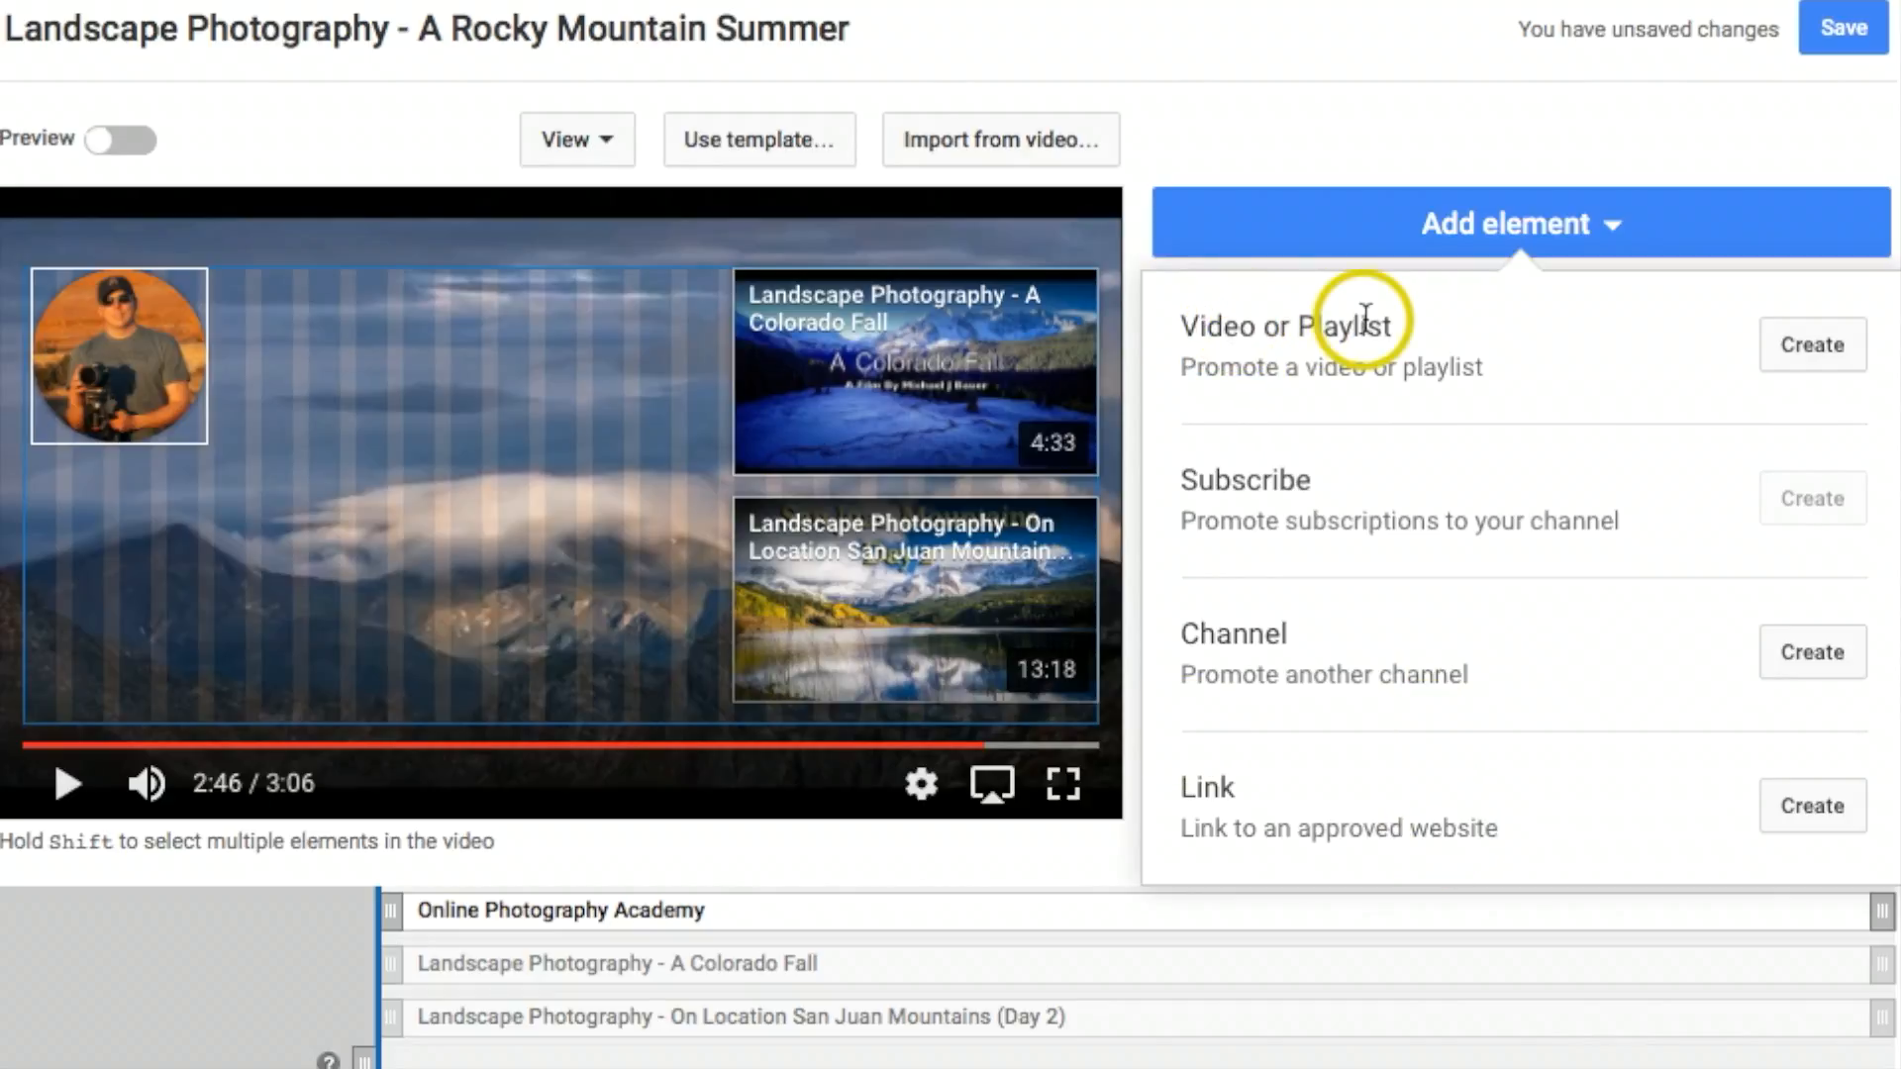
{"action": "left_click", "coordinate": [1813, 347]}
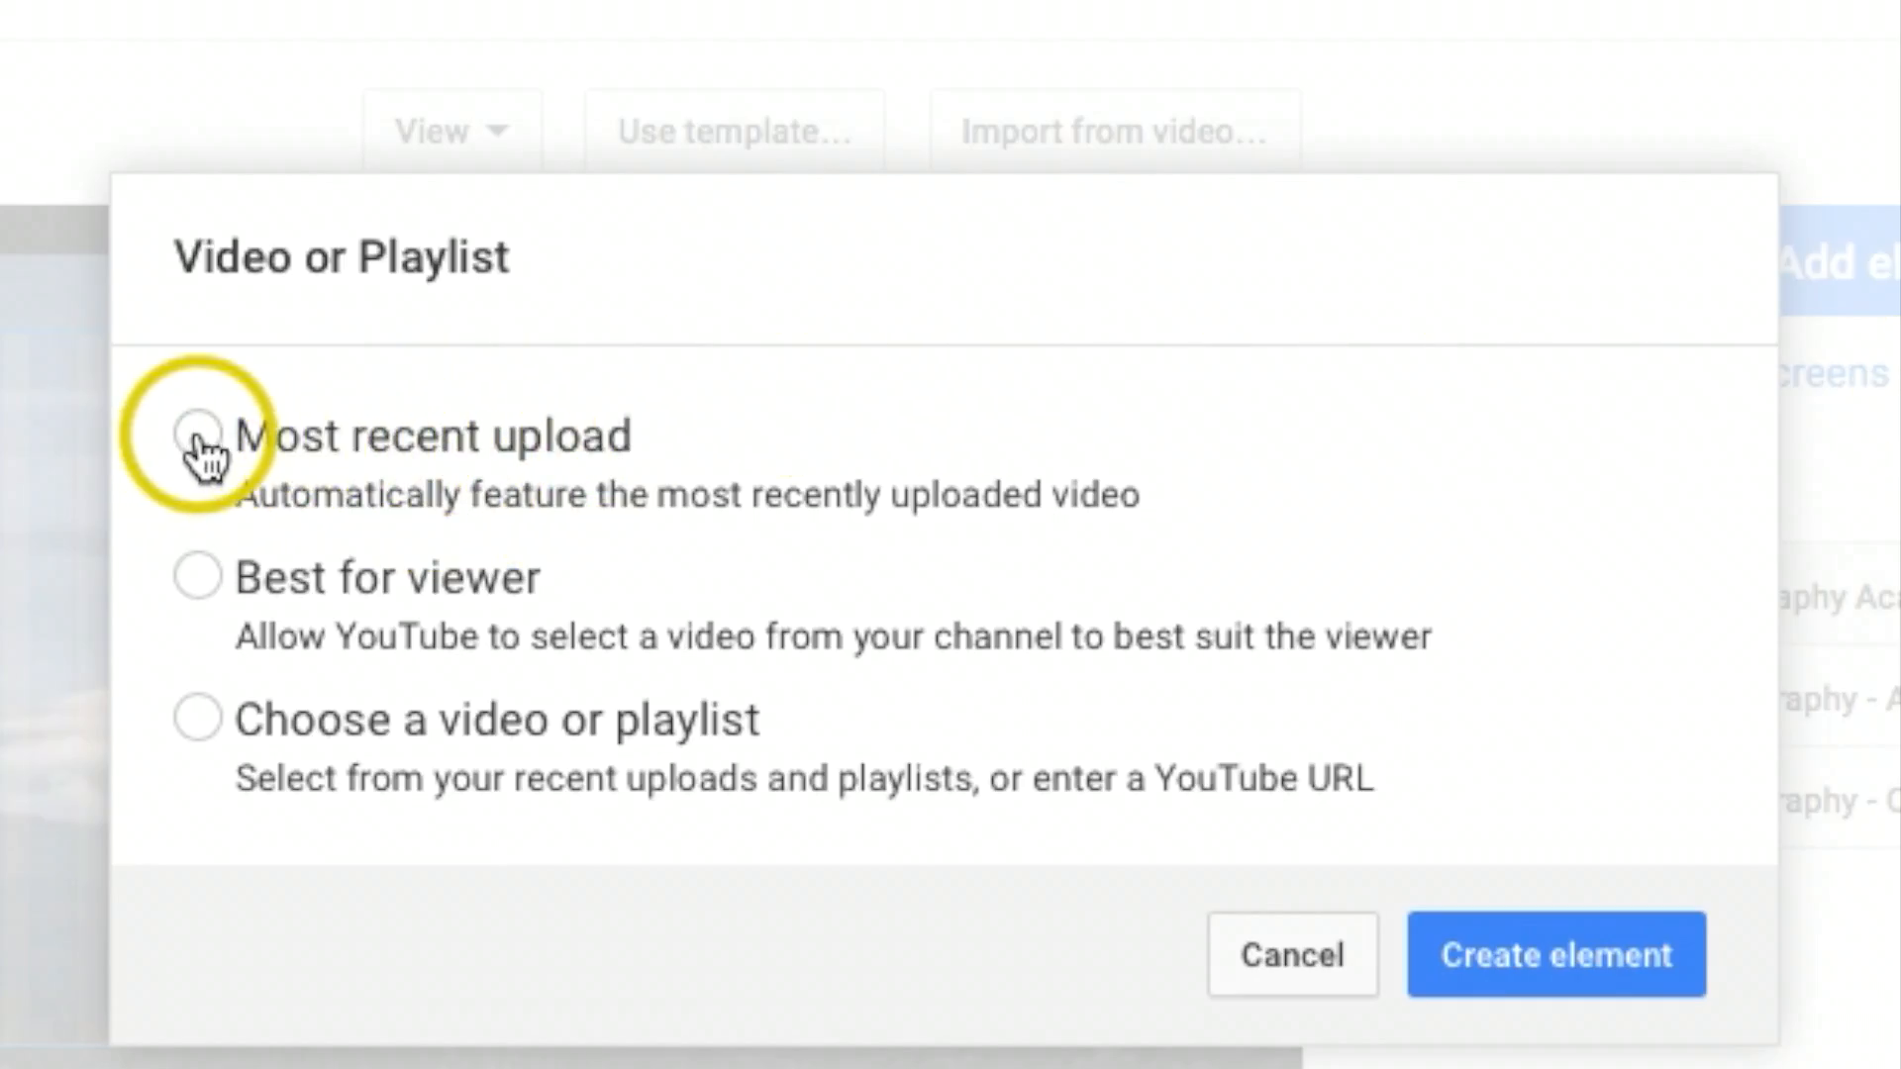
{"action": "left_click", "coordinate": [1515, 956]}
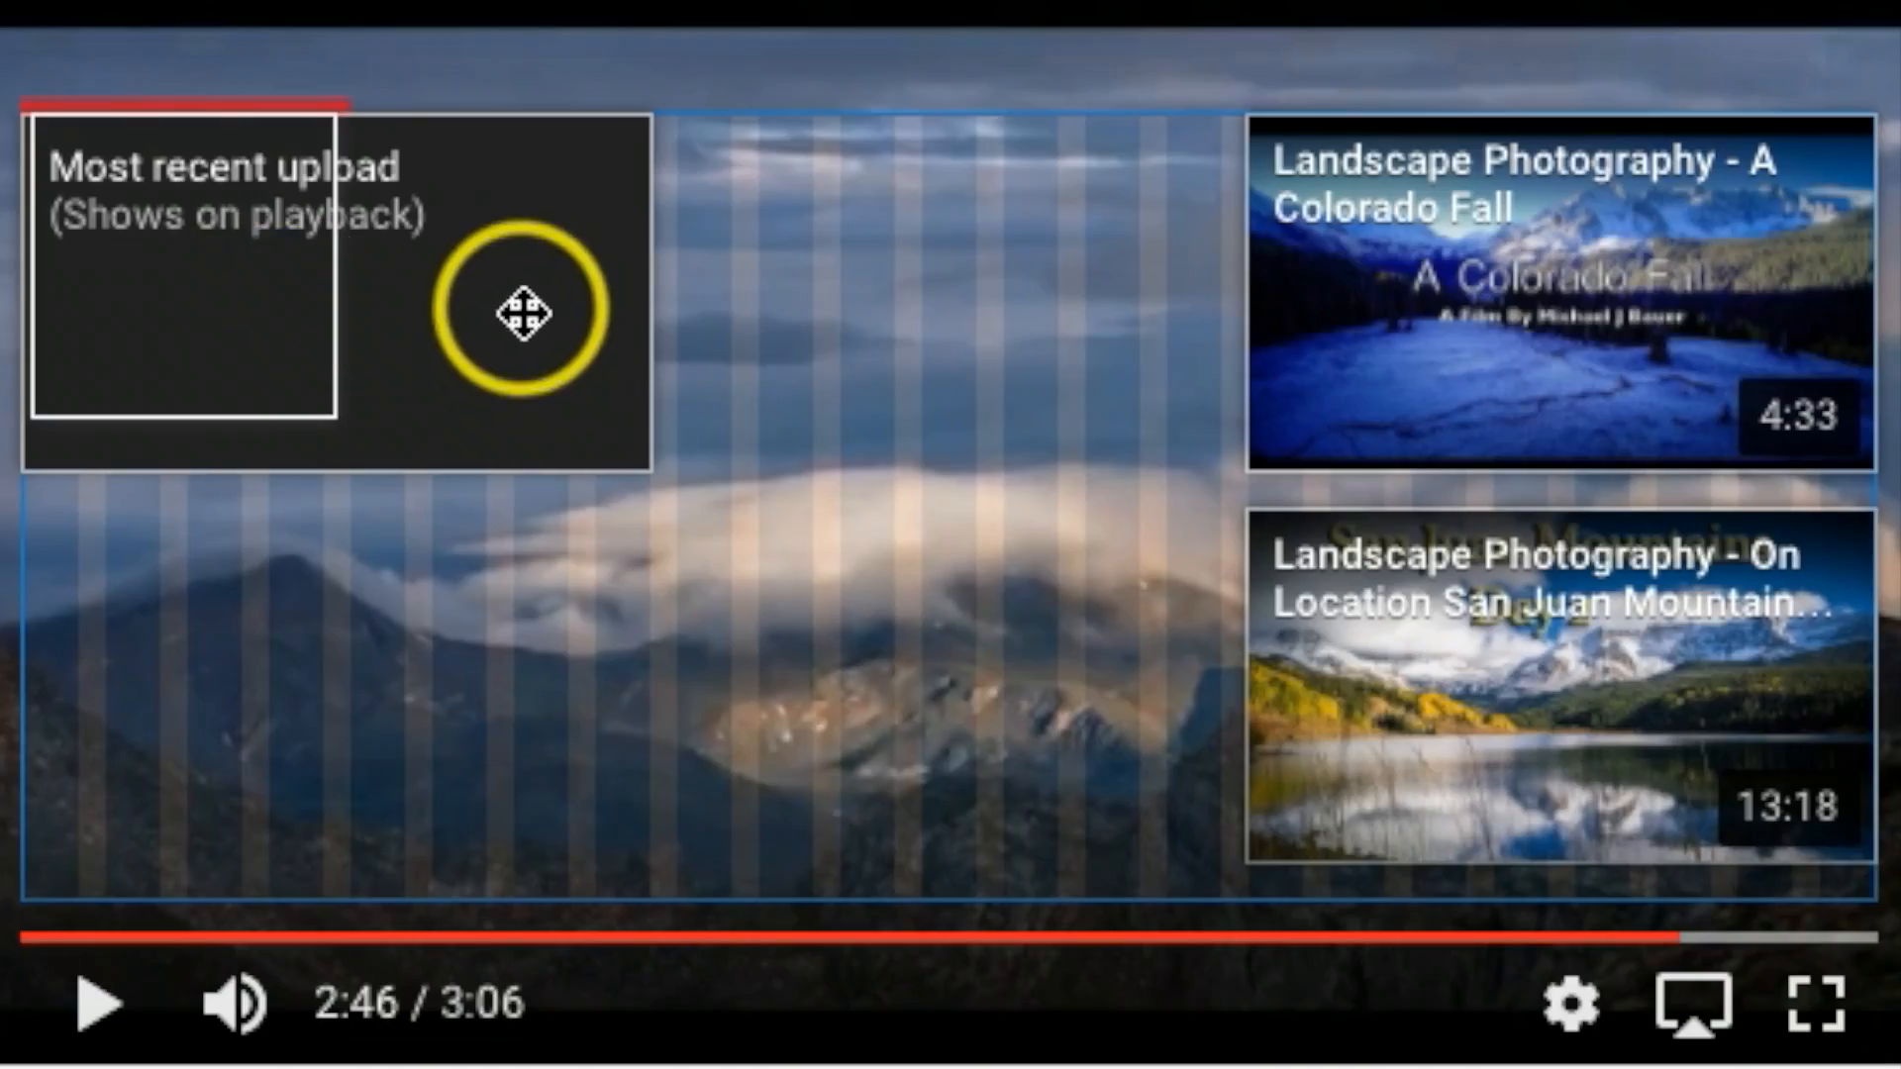
{"action": "left_click_drag", "start_coordinate": [501, 306], "coordinate": [523, 753]}
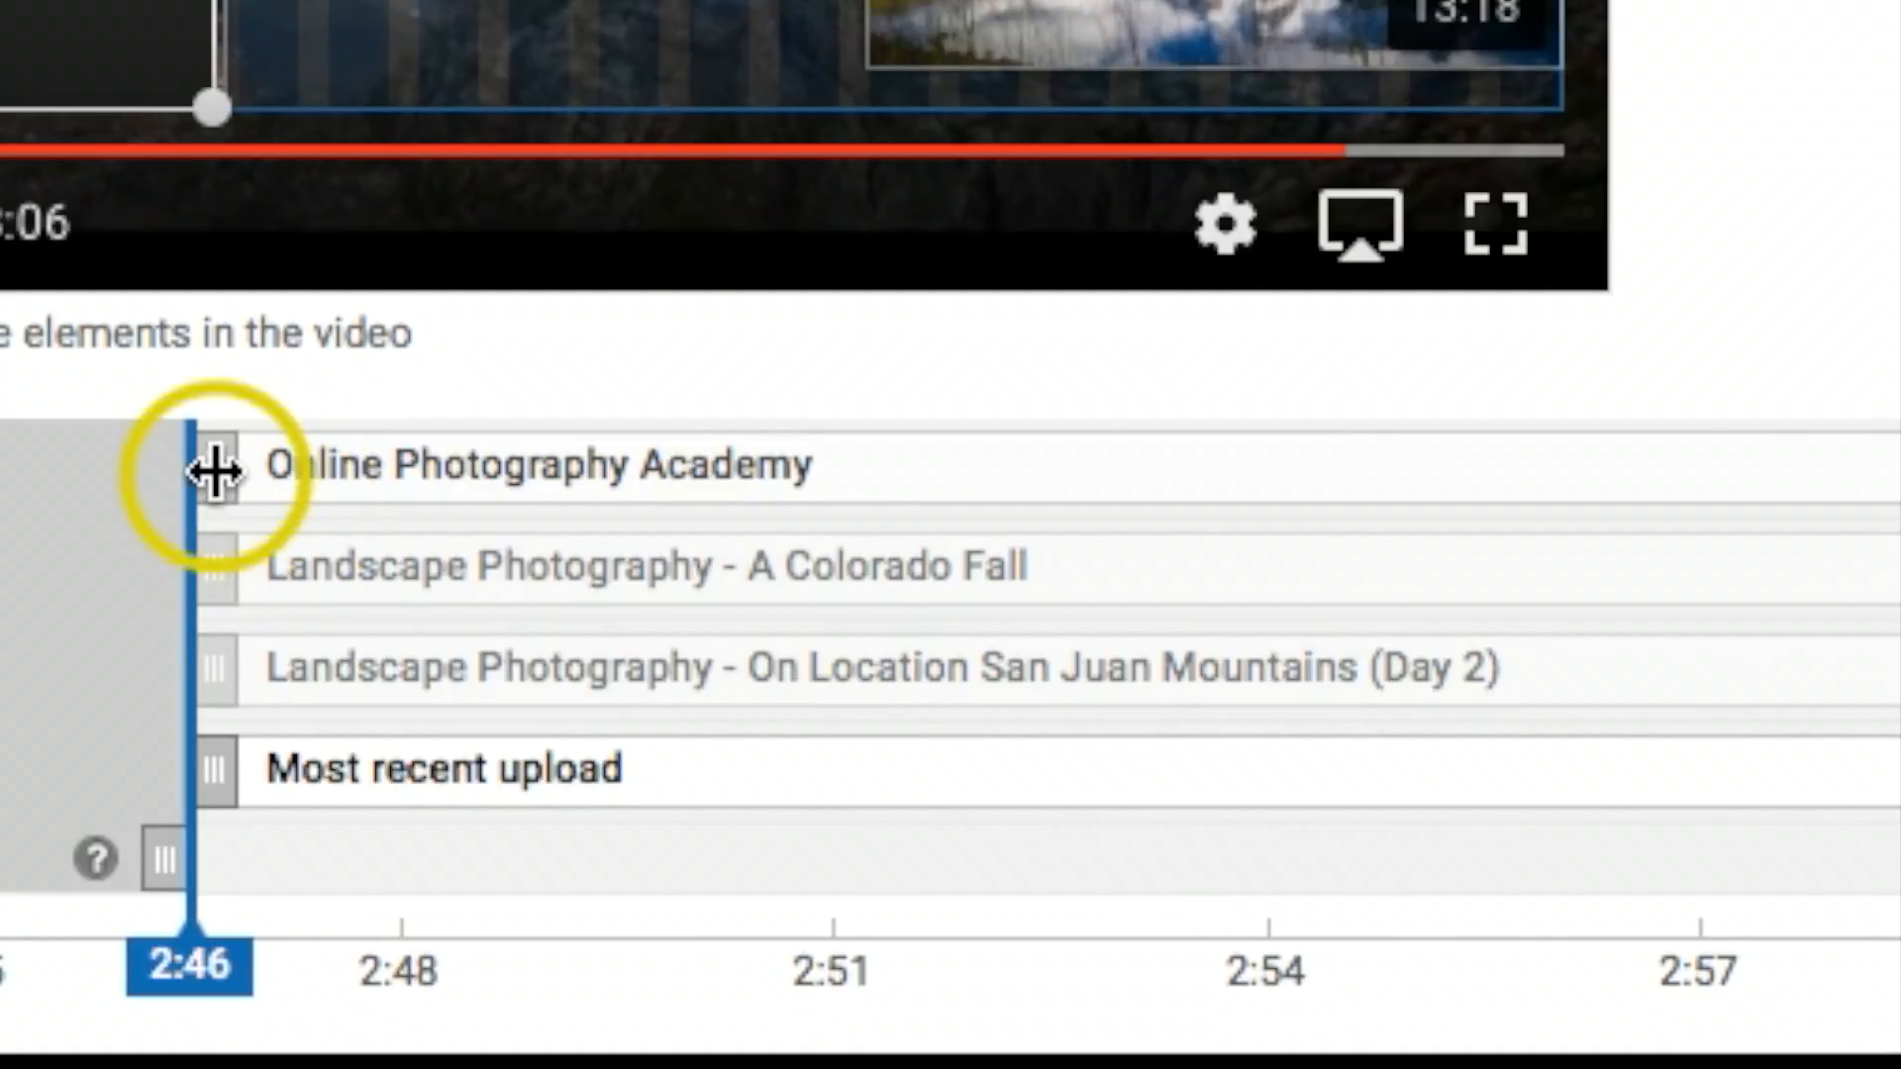
Step: Set the start time of all four end screen elements to 2:54
{"action": "left_click_drag", "start_coordinate": [211, 474], "coordinate": [1362, 485]}
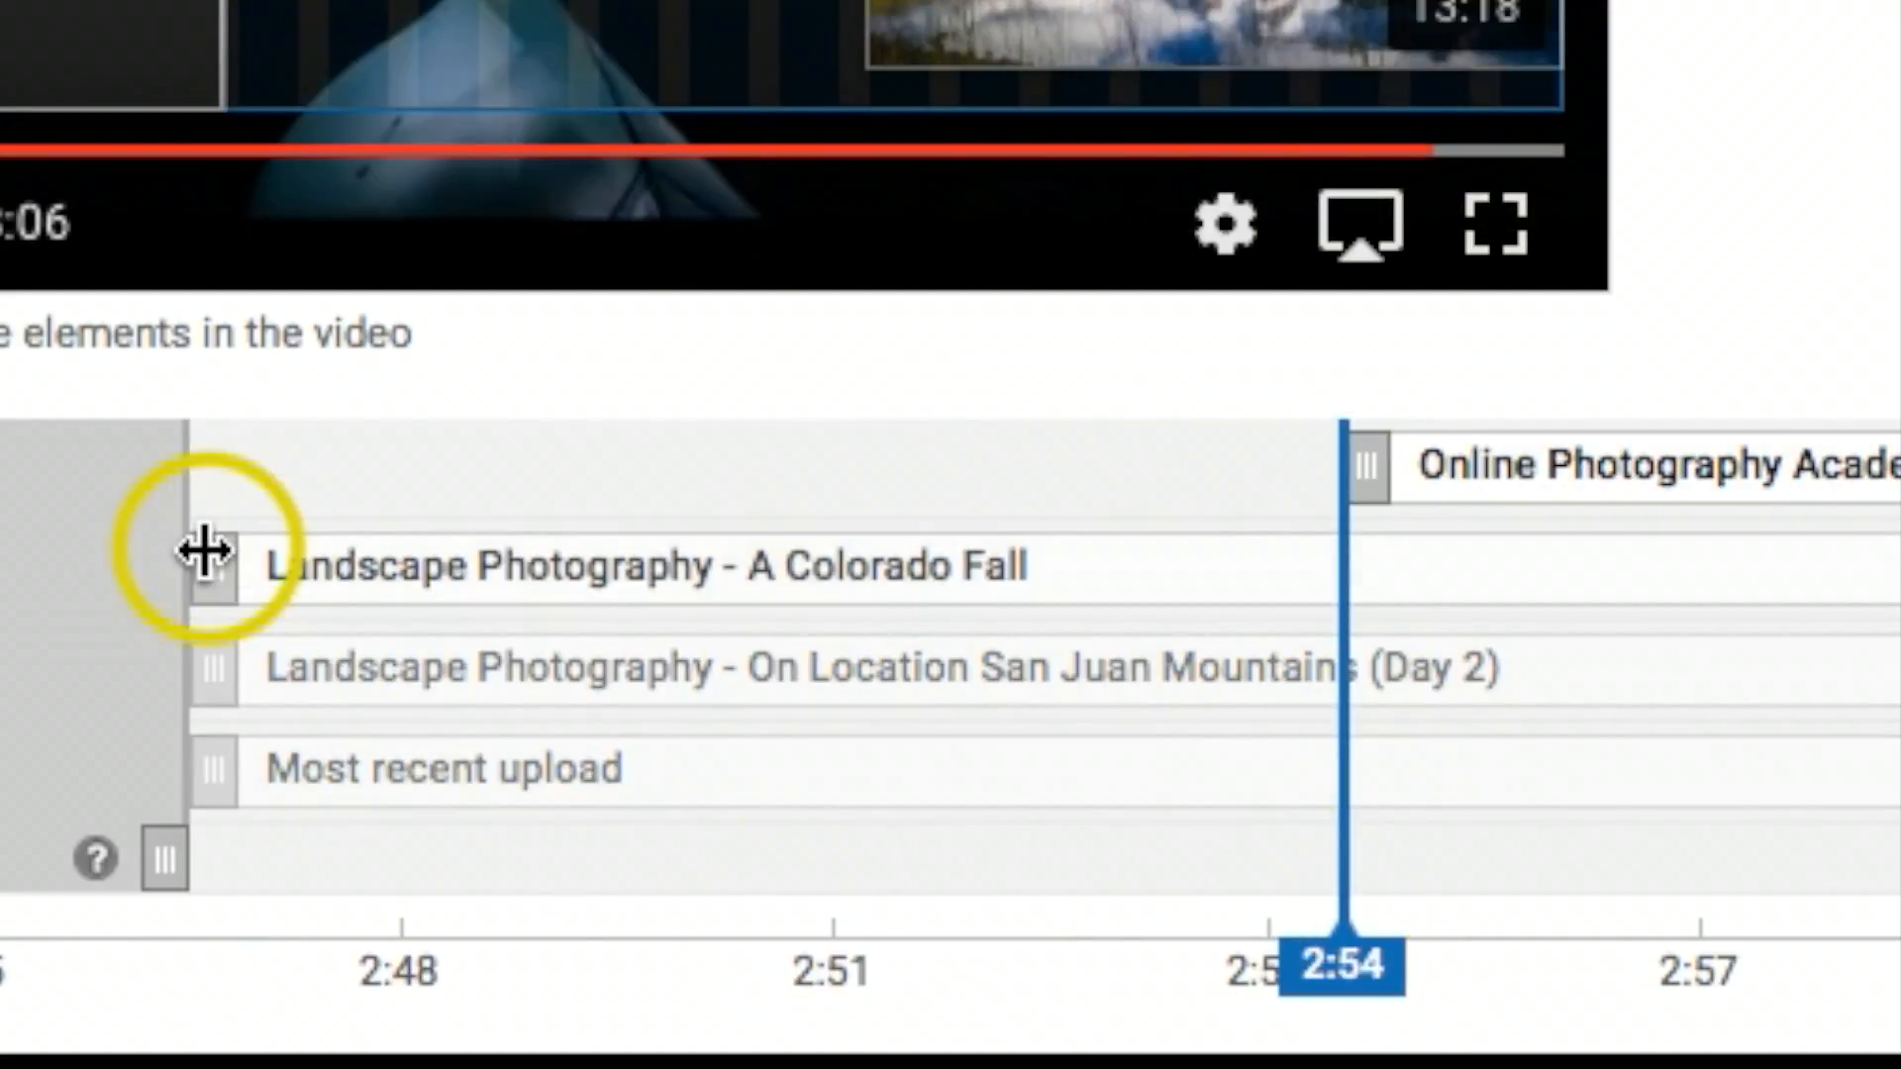
{"action": "left_click_drag", "start_coordinate": [233, 568], "coordinate": [1362, 565]}
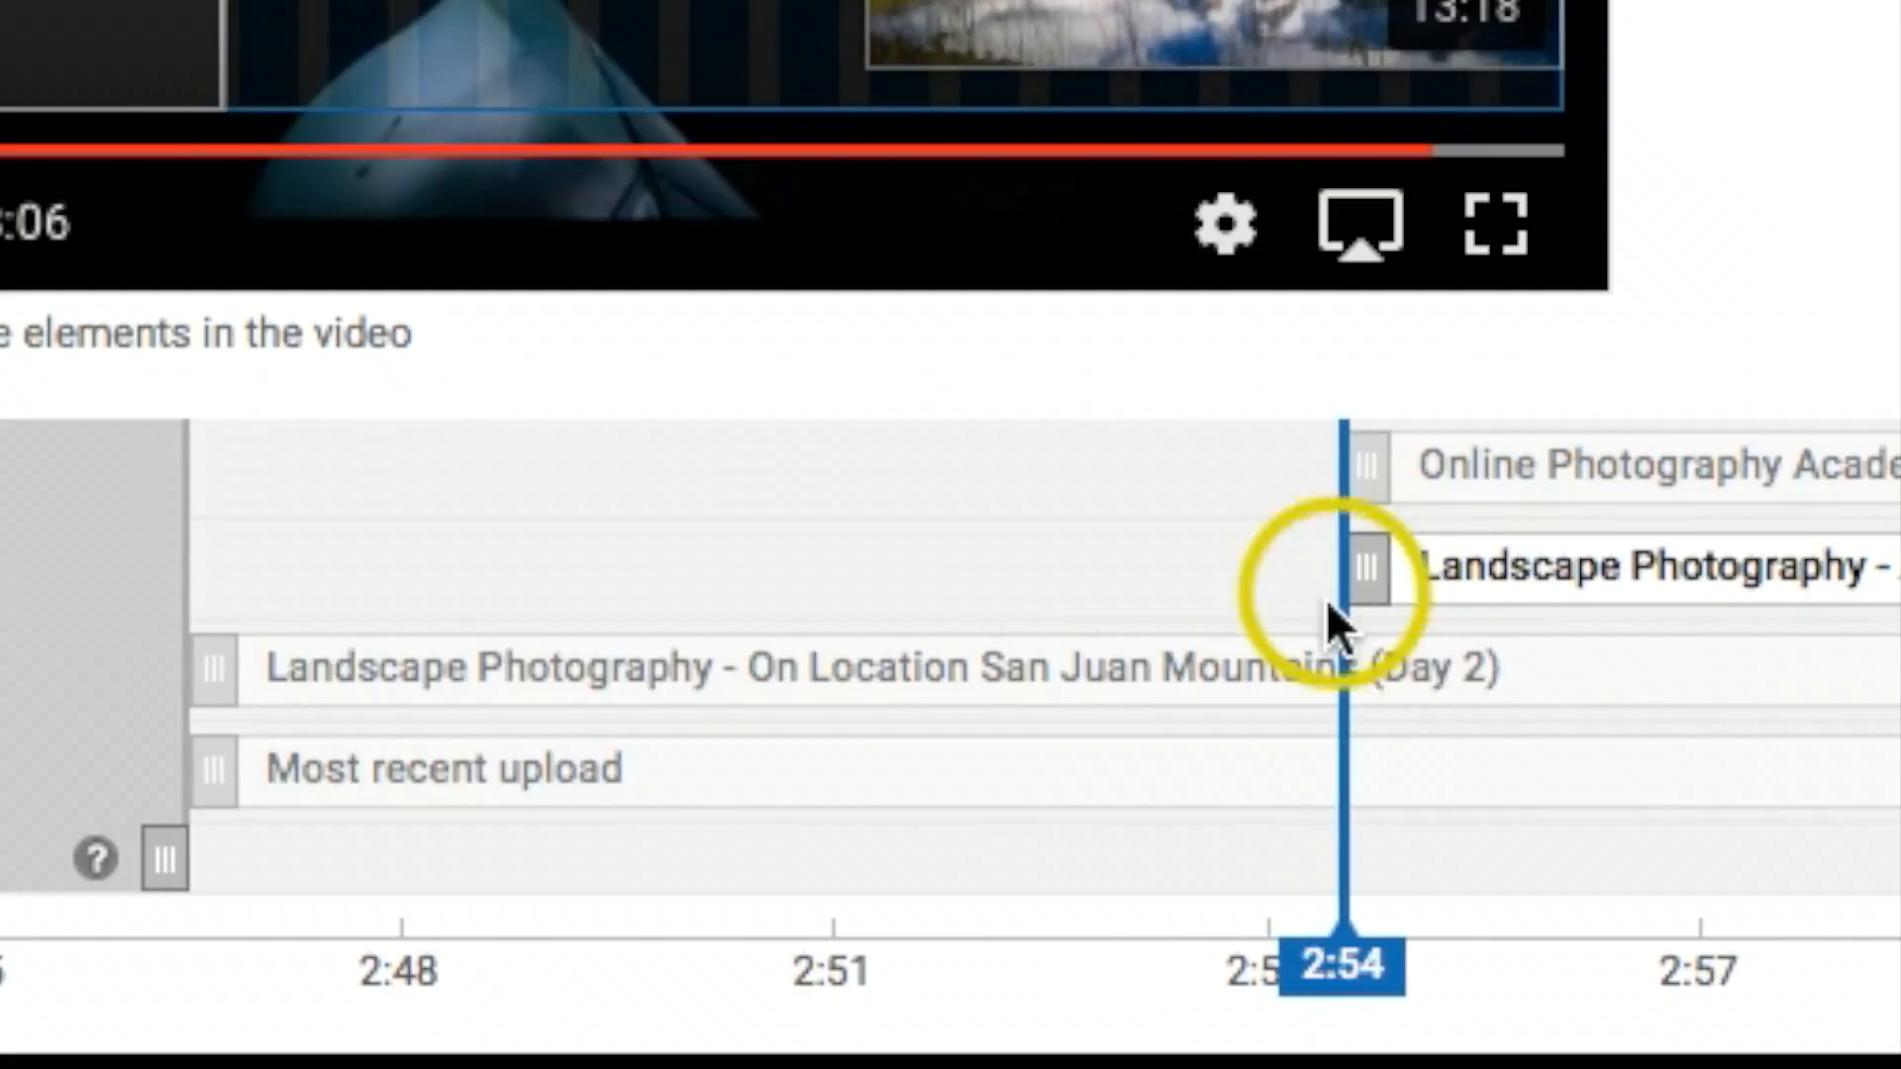
{"action": "left_click_drag", "start_coordinate": [211, 649], "coordinate": [1347, 647]}
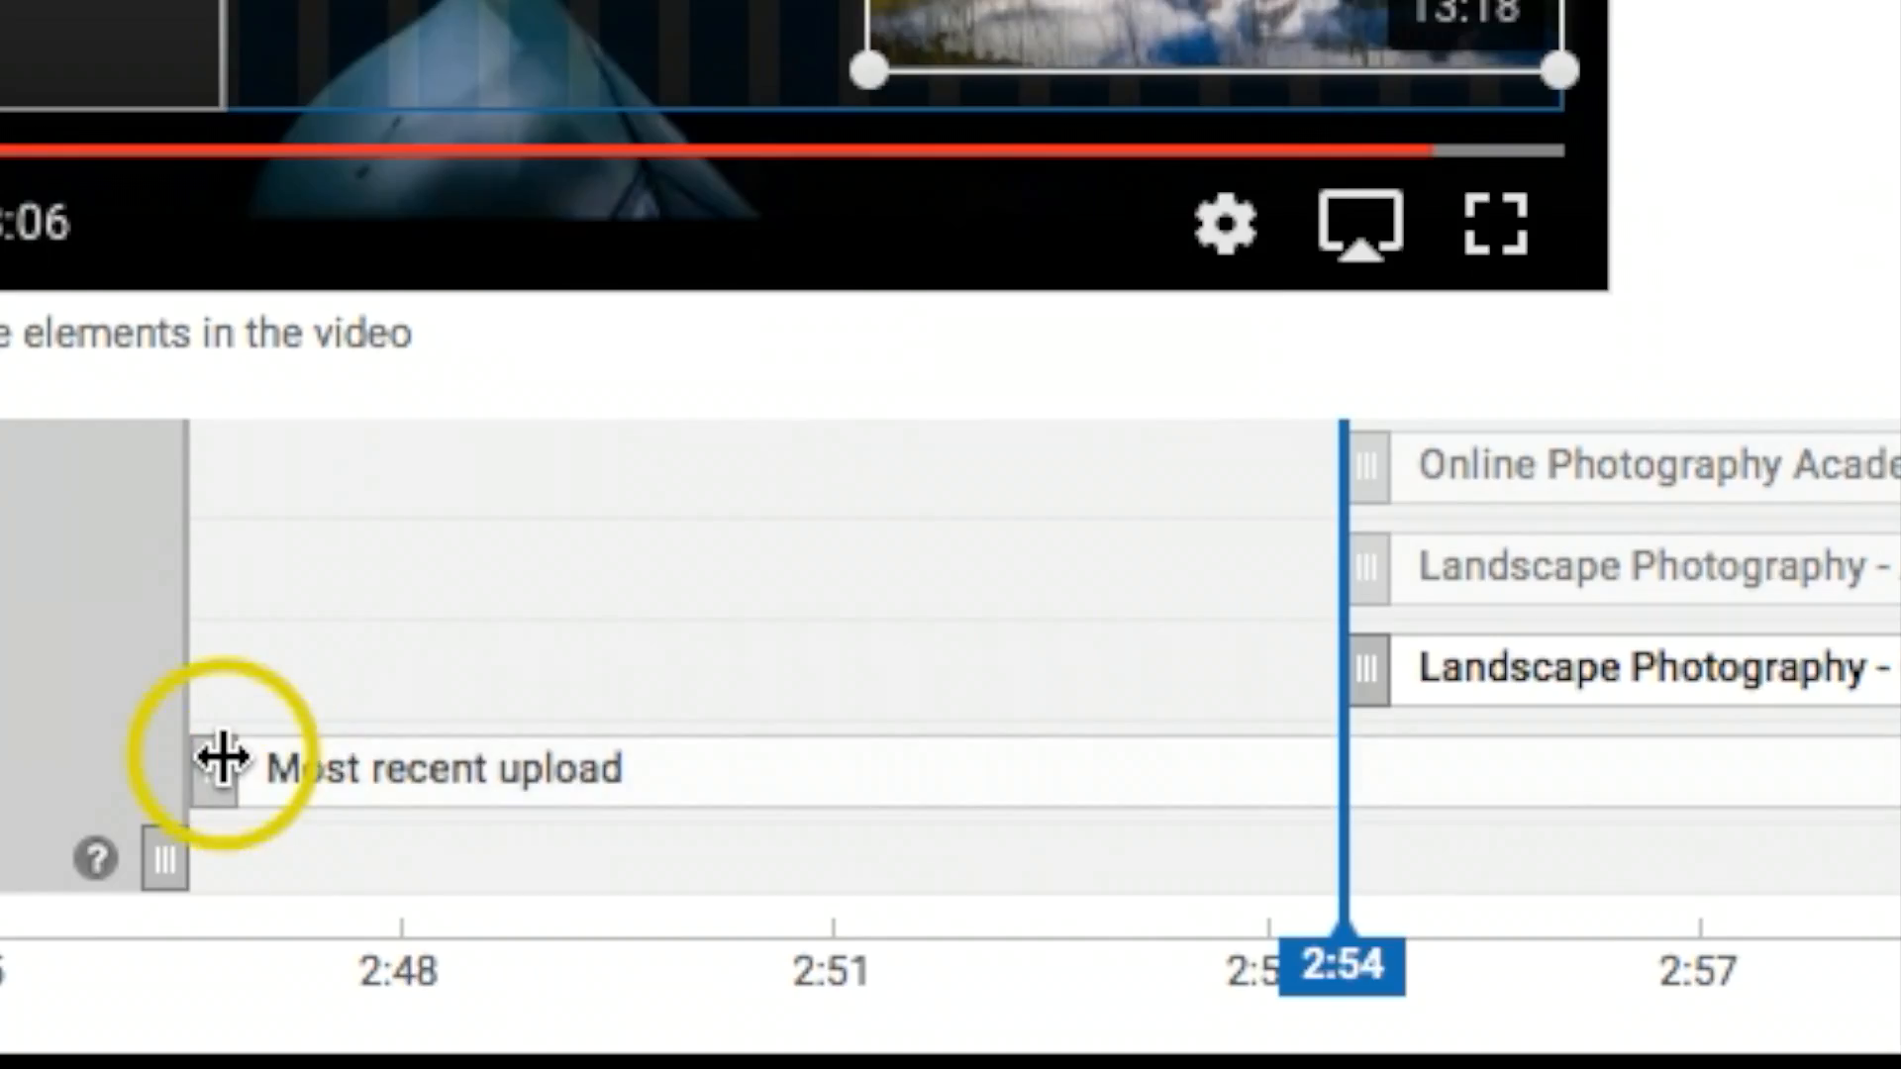
{"action": "left_click_drag", "start_coordinate": [477, 924], "coordinate": [1097, 923]}
{"action": "left_click_drag", "start_coordinate": [1352, 754], "coordinate": [1386, 754]}
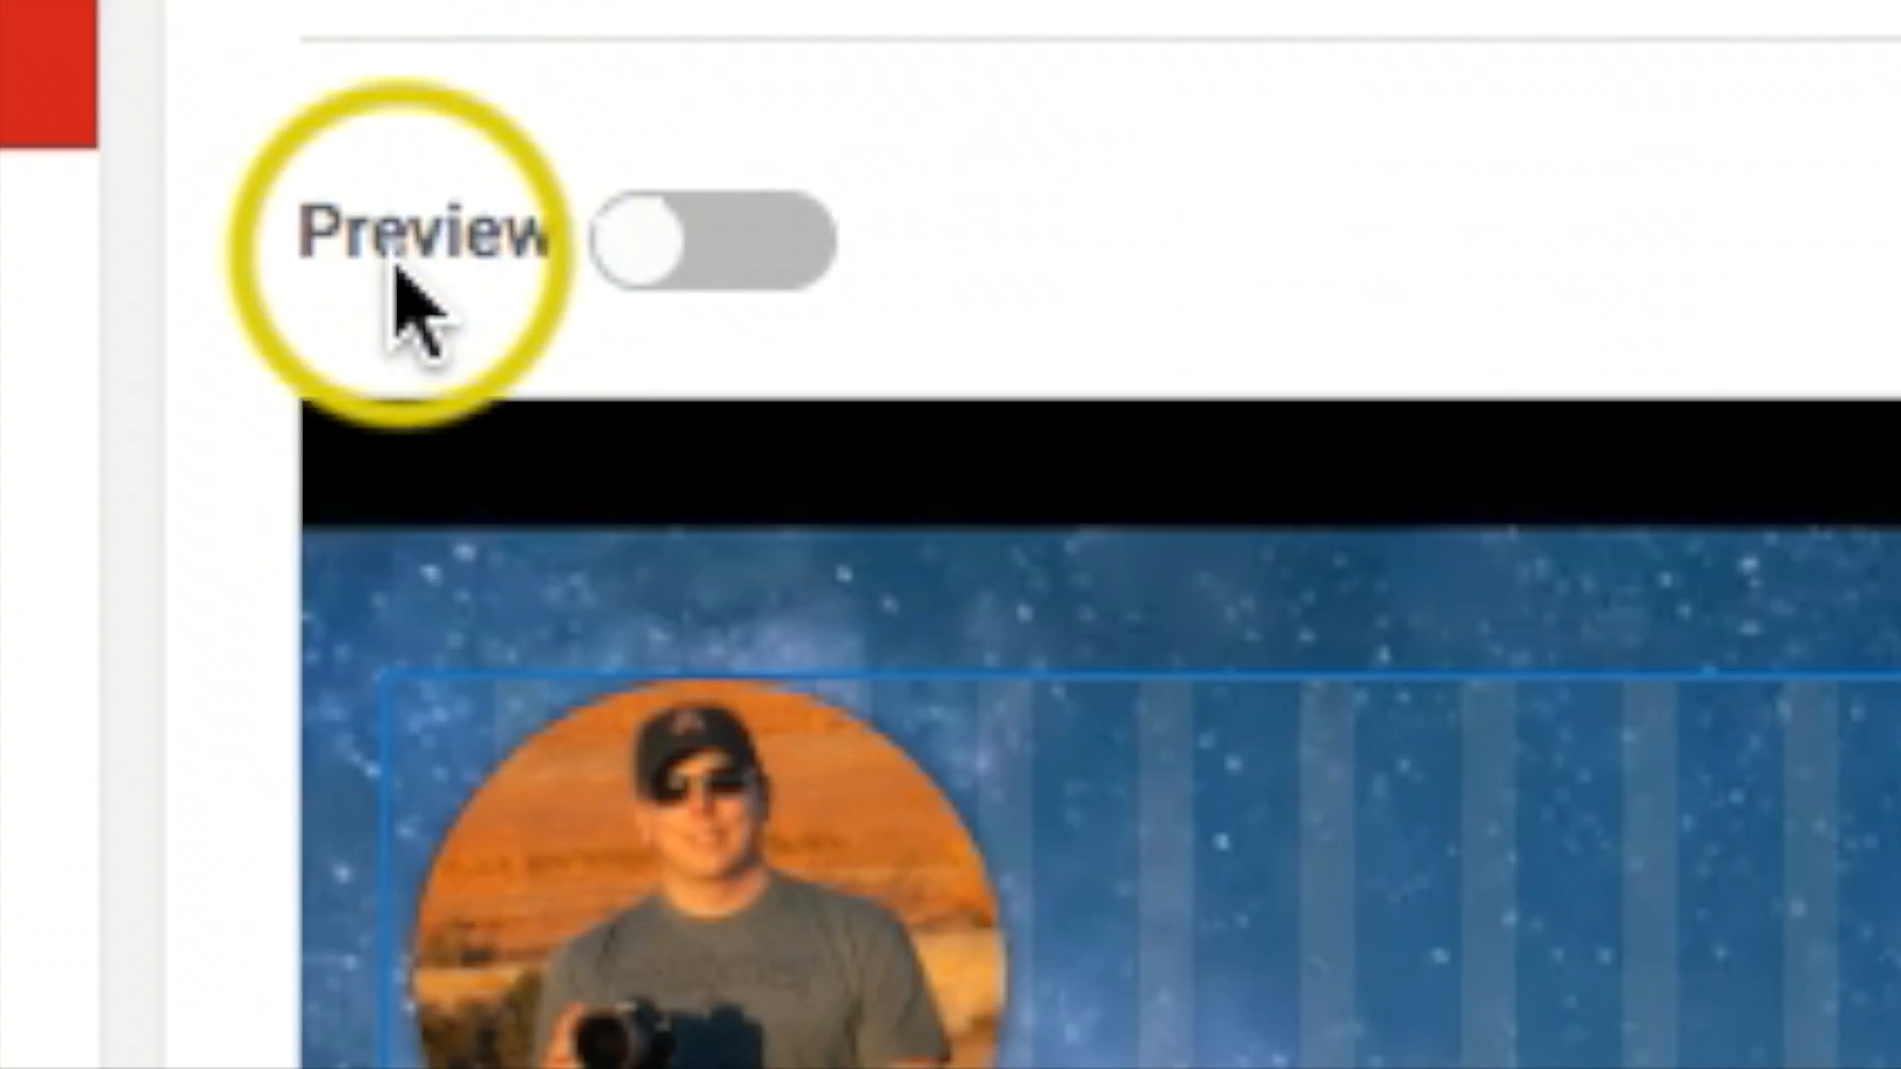
Step: Preview the end screen and test the linked video elements, closing each page they open
{"action": "left_click", "coordinate": [678, 262]}
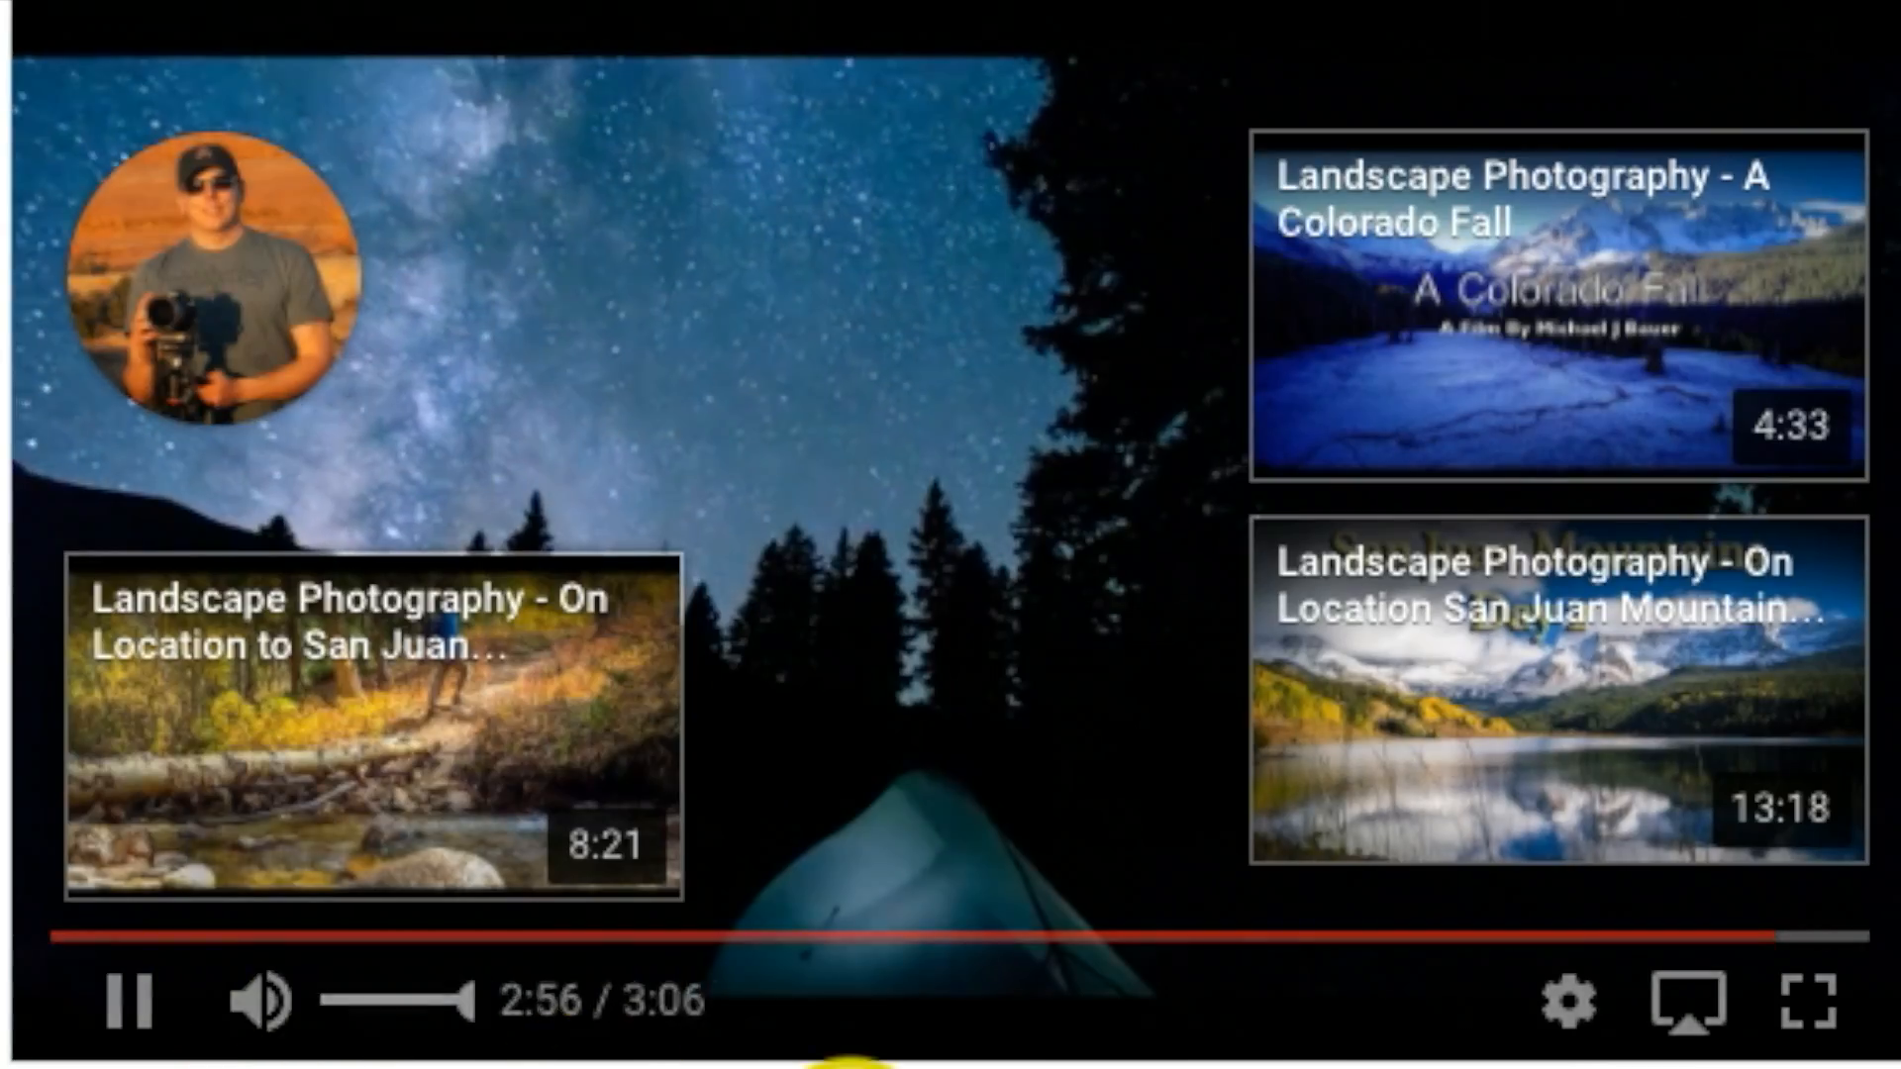
{"action": "mouse_move", "coordinate": [247, 286]}
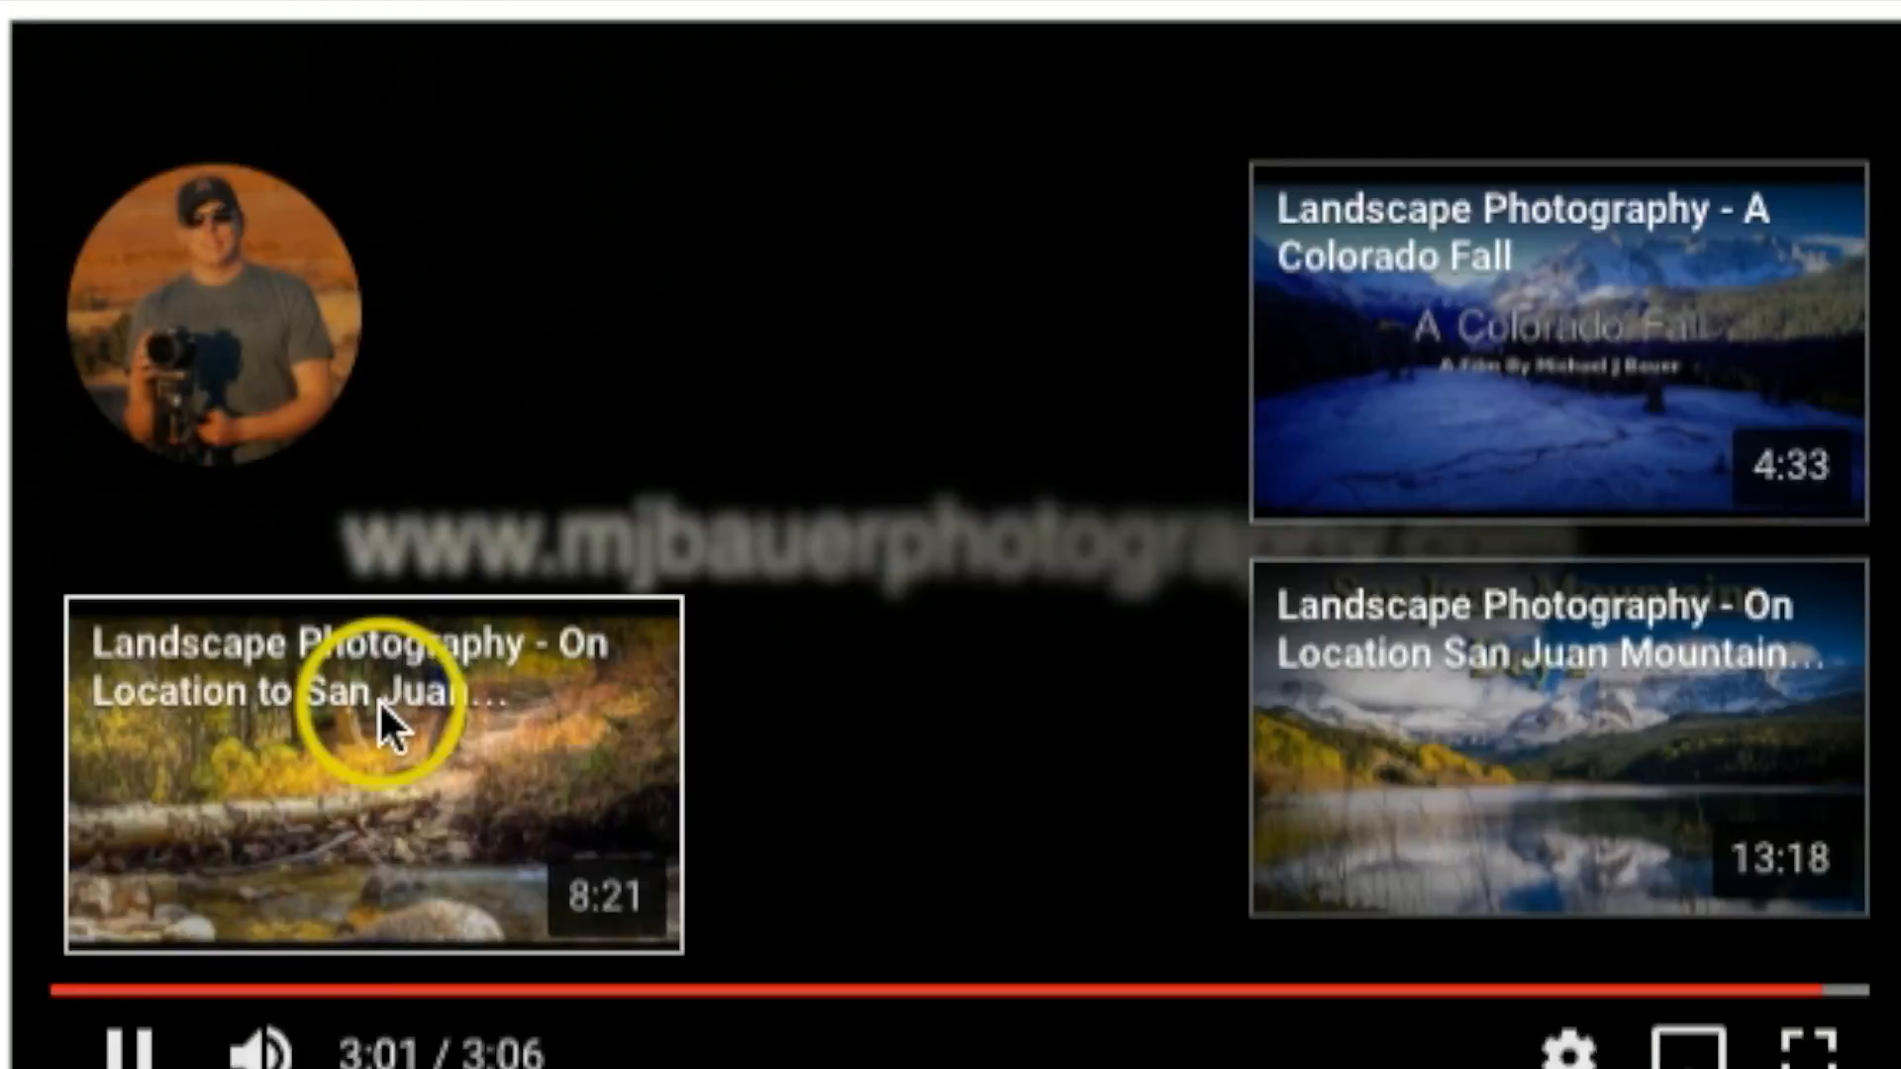
{"action": "left_click", "coordinate": [384, 683]}
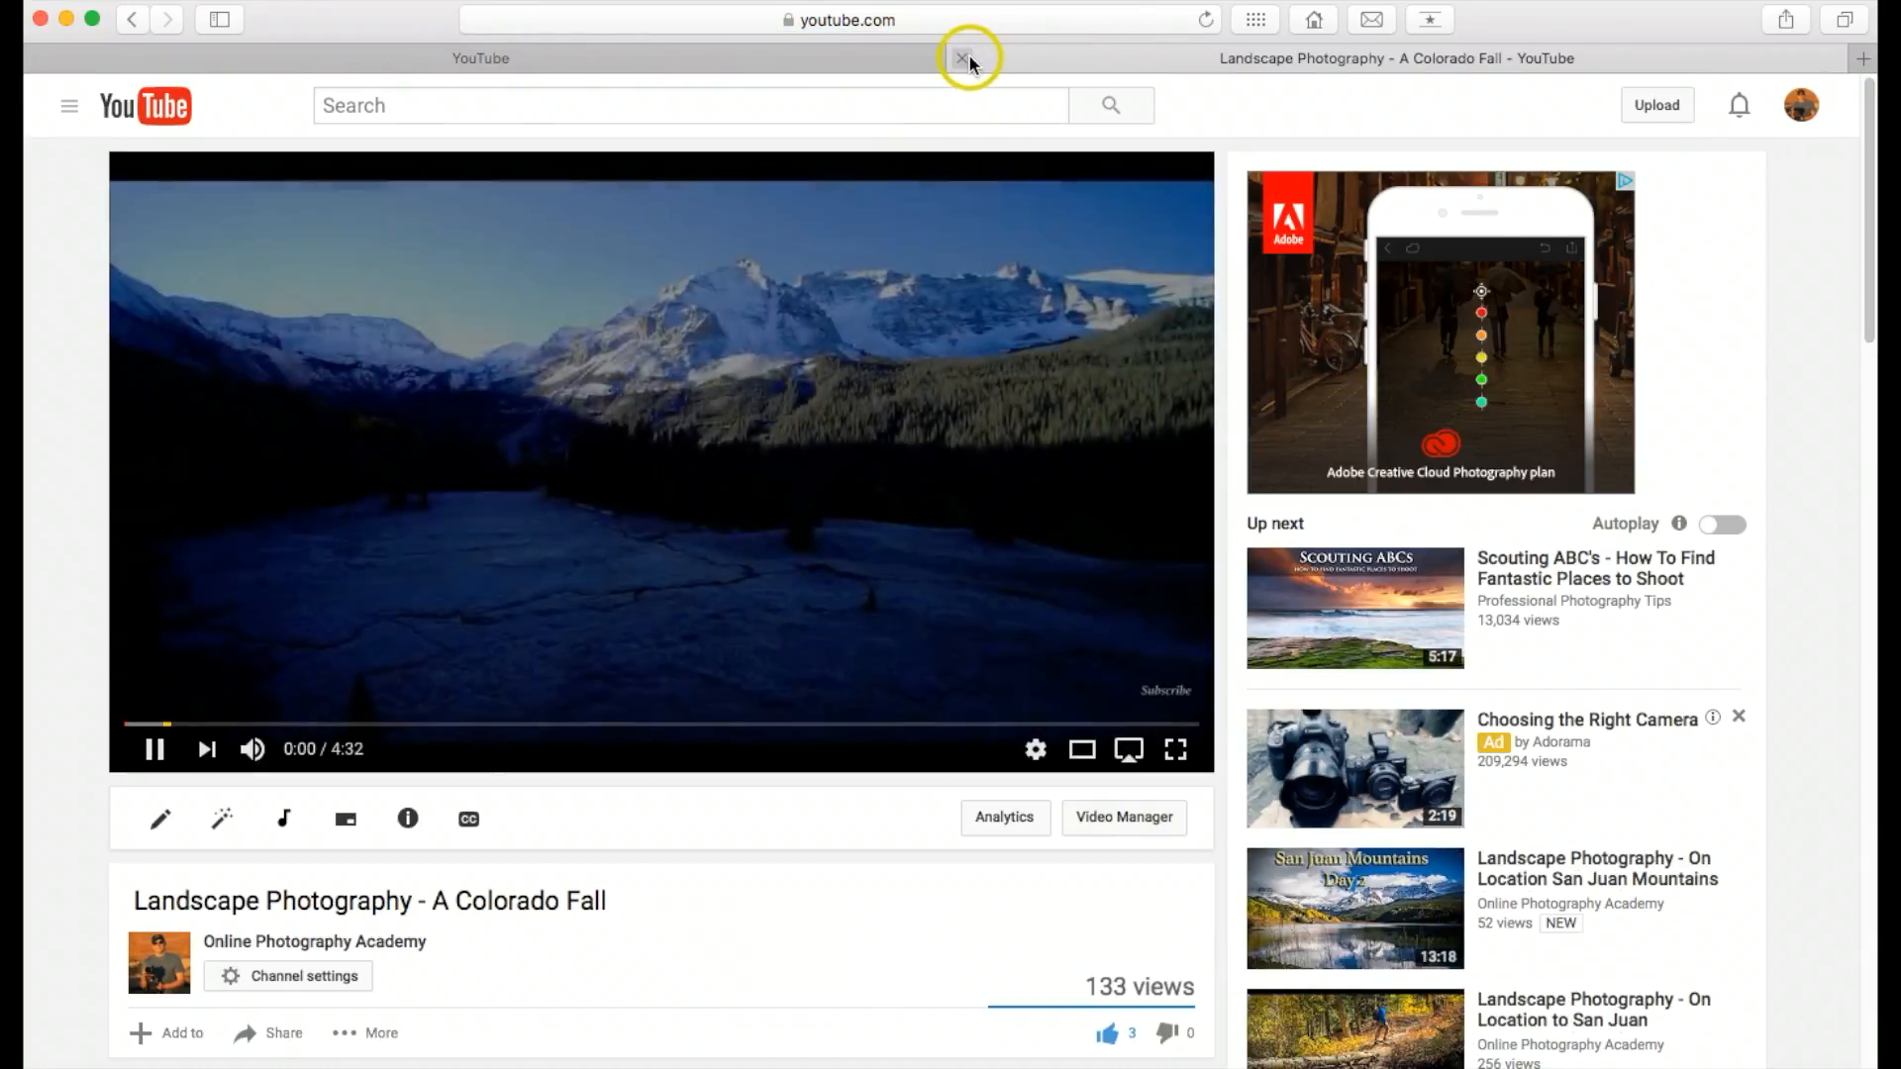
{"action": "left_click", "coordinate": [962, 58]}
{"action": "left_click", "coordinate": [947, 690]}
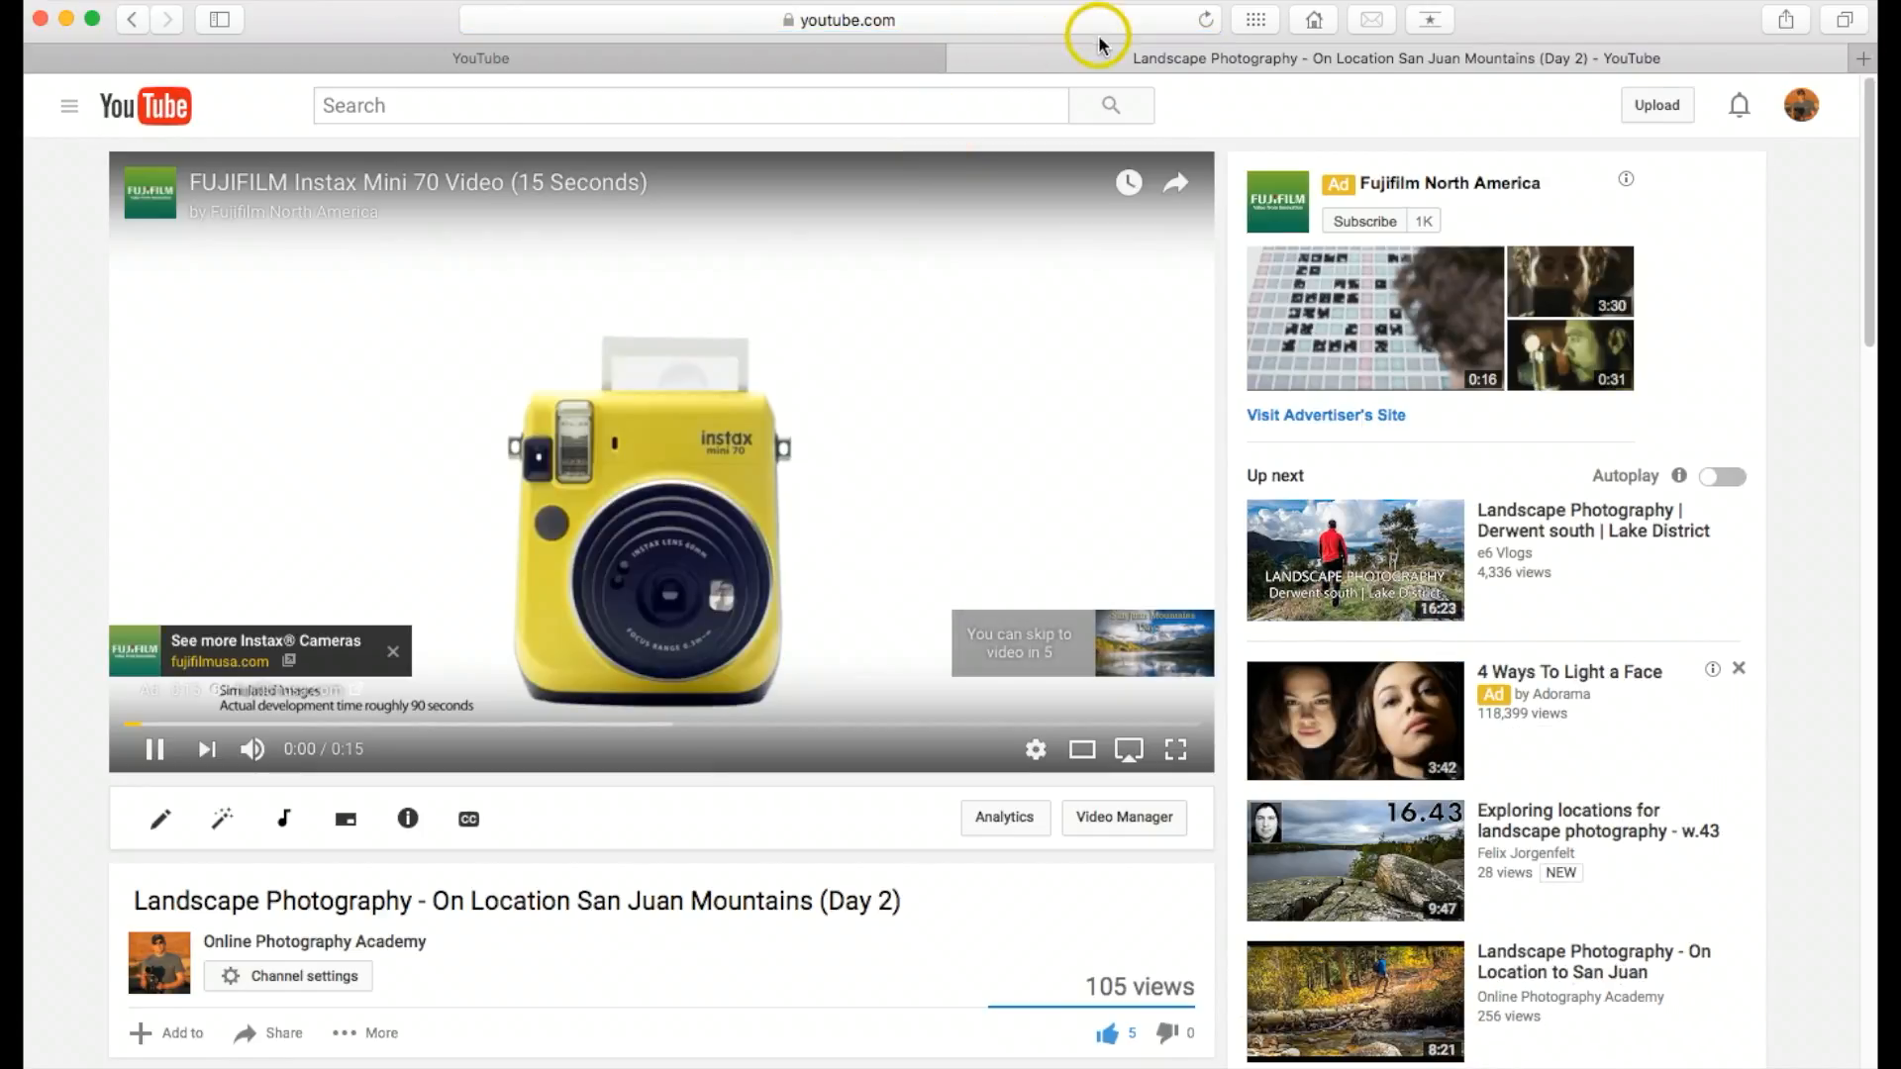
{"action": "left_click", "coordinate": [959, 59]}
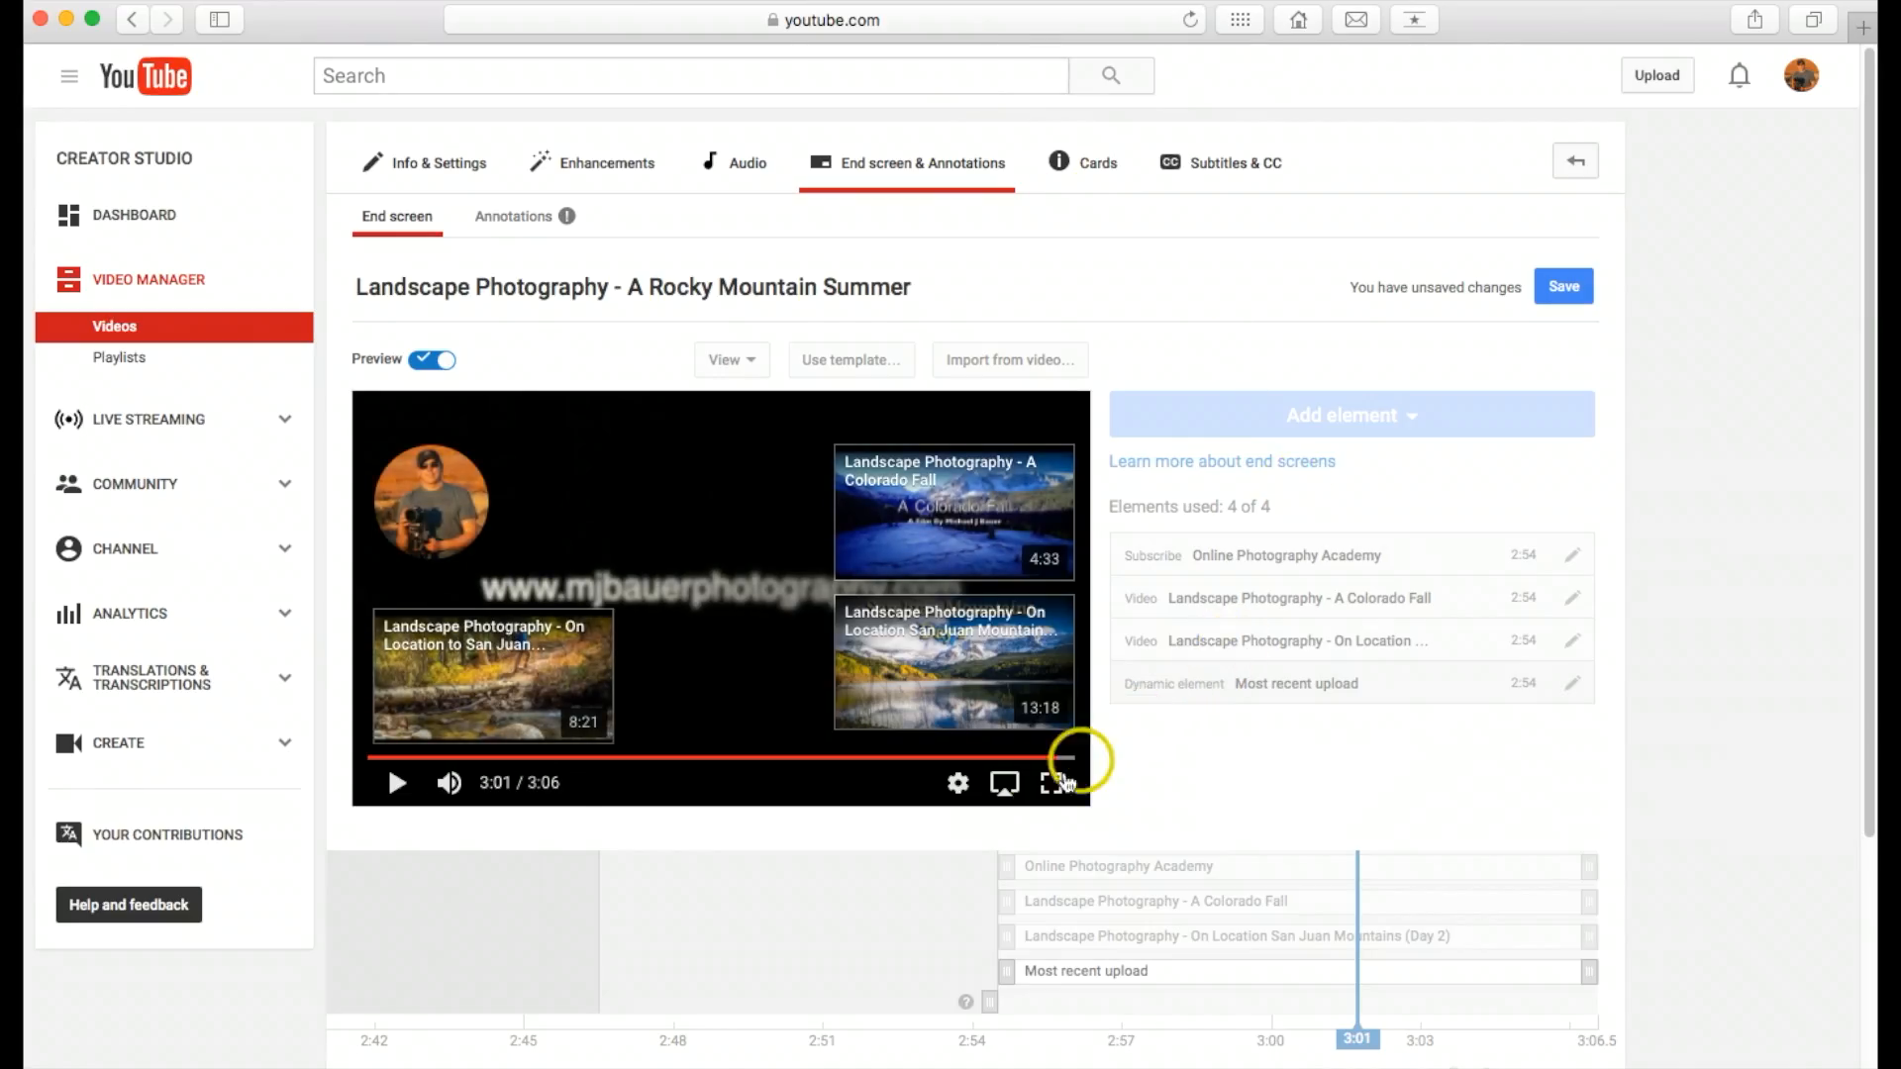
{"action": "mouse_move", "coordinate": [453, 520]}
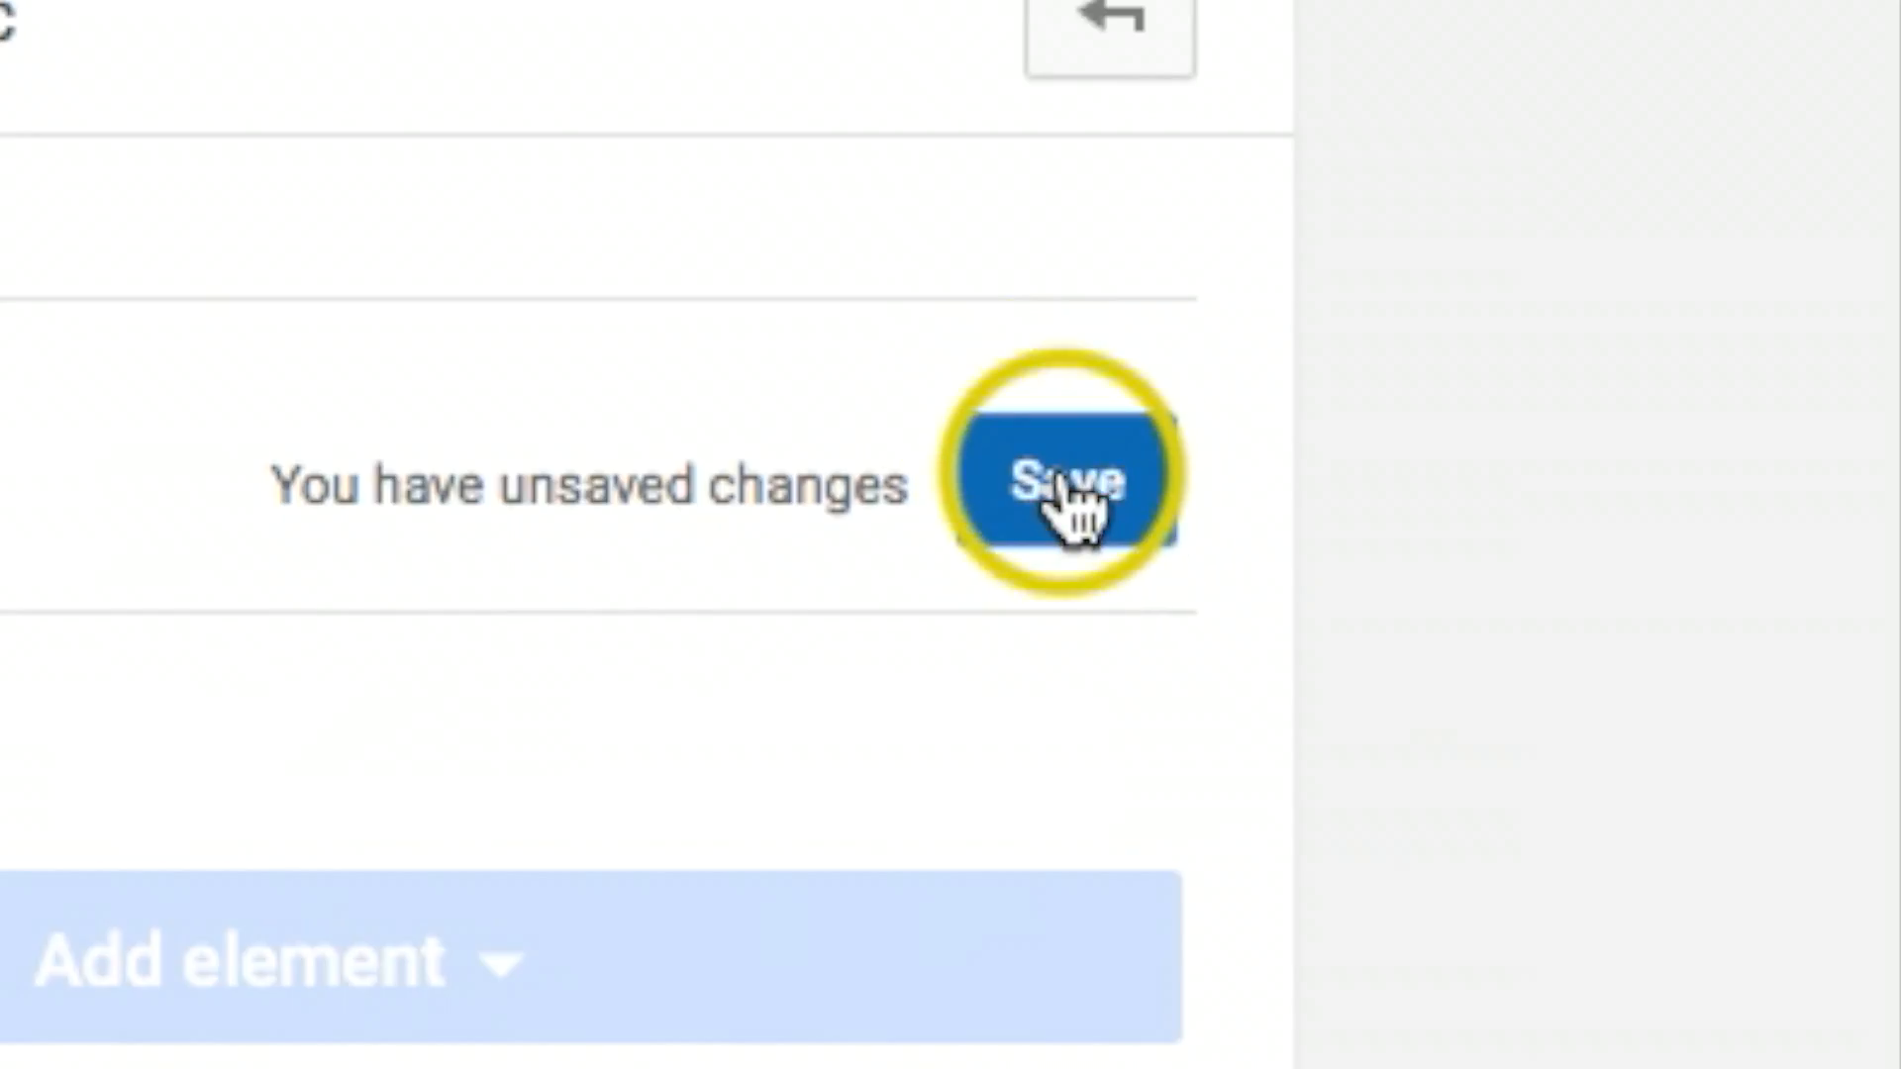
Step: Save the end screen changes and turn off the preview
{"action": "left_click", "coordinate": [1566, 289]}
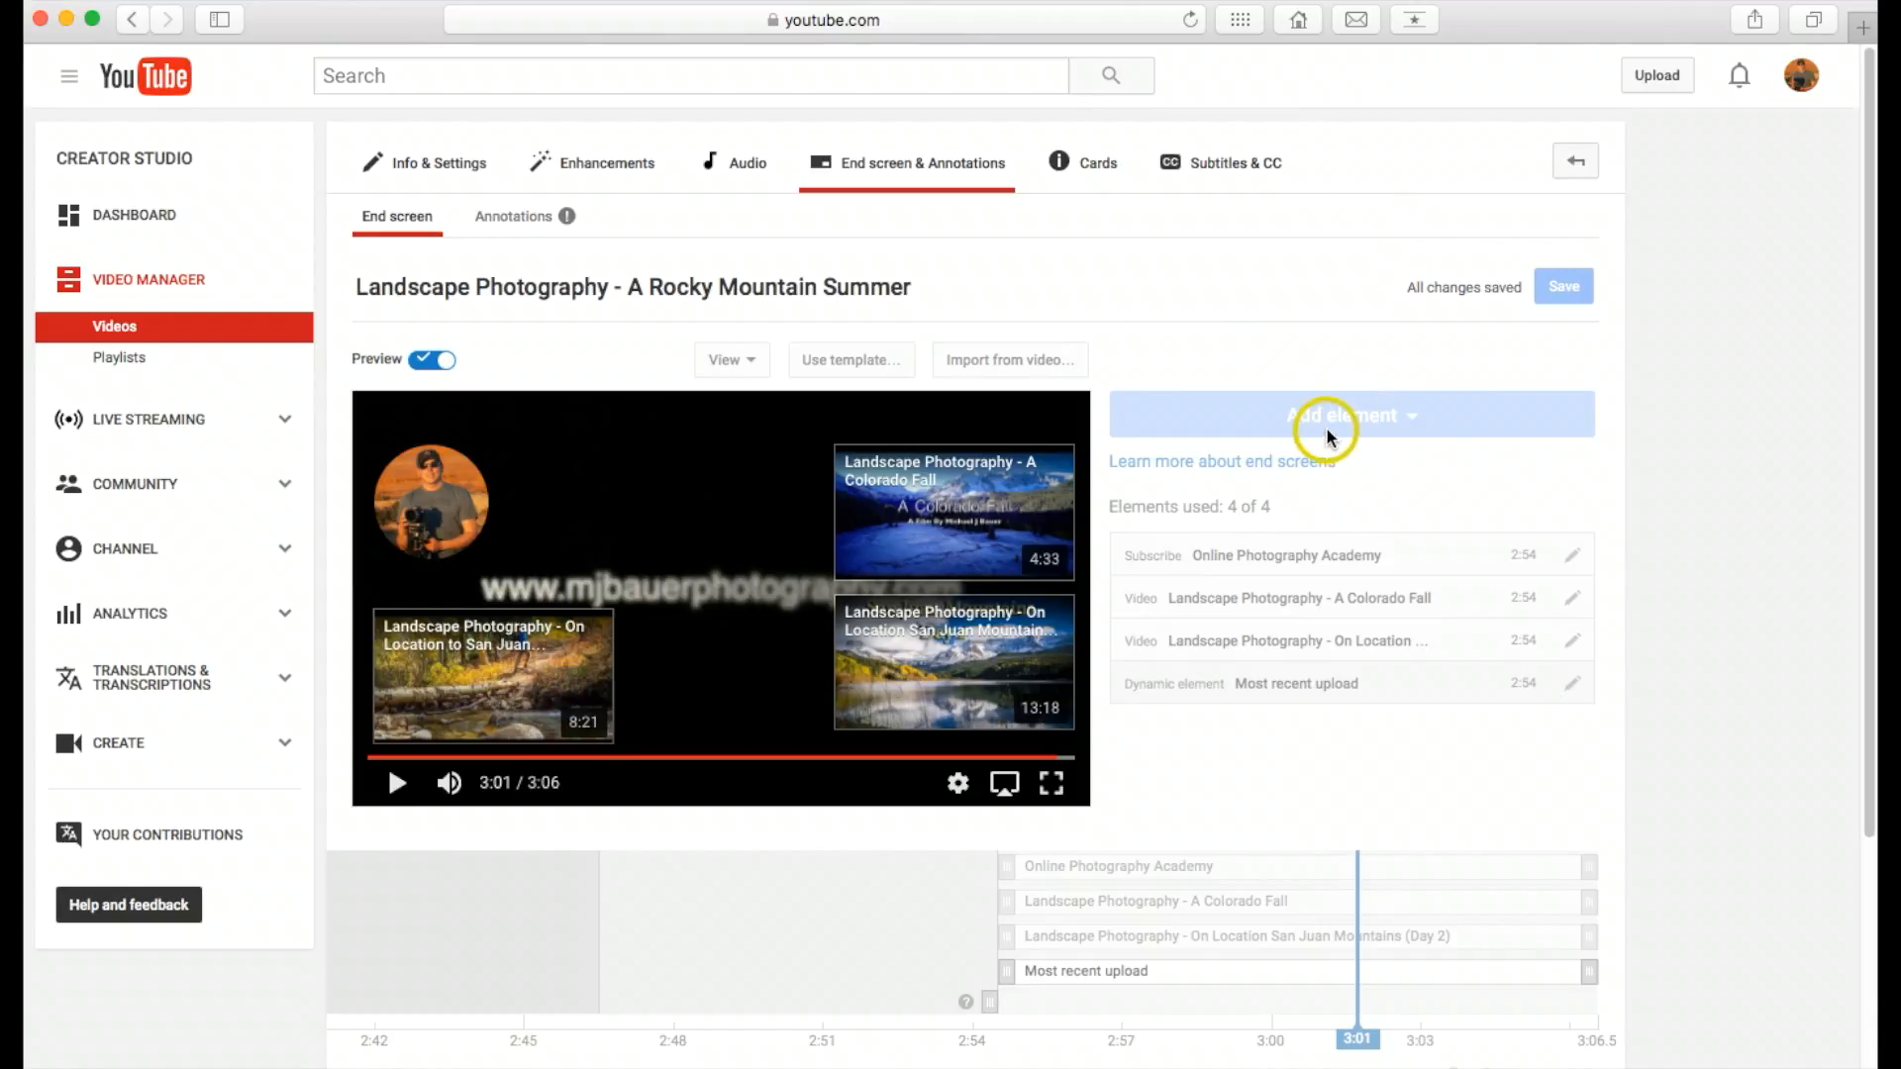
{"action": "left_click", "coordinate": [763, 849]}
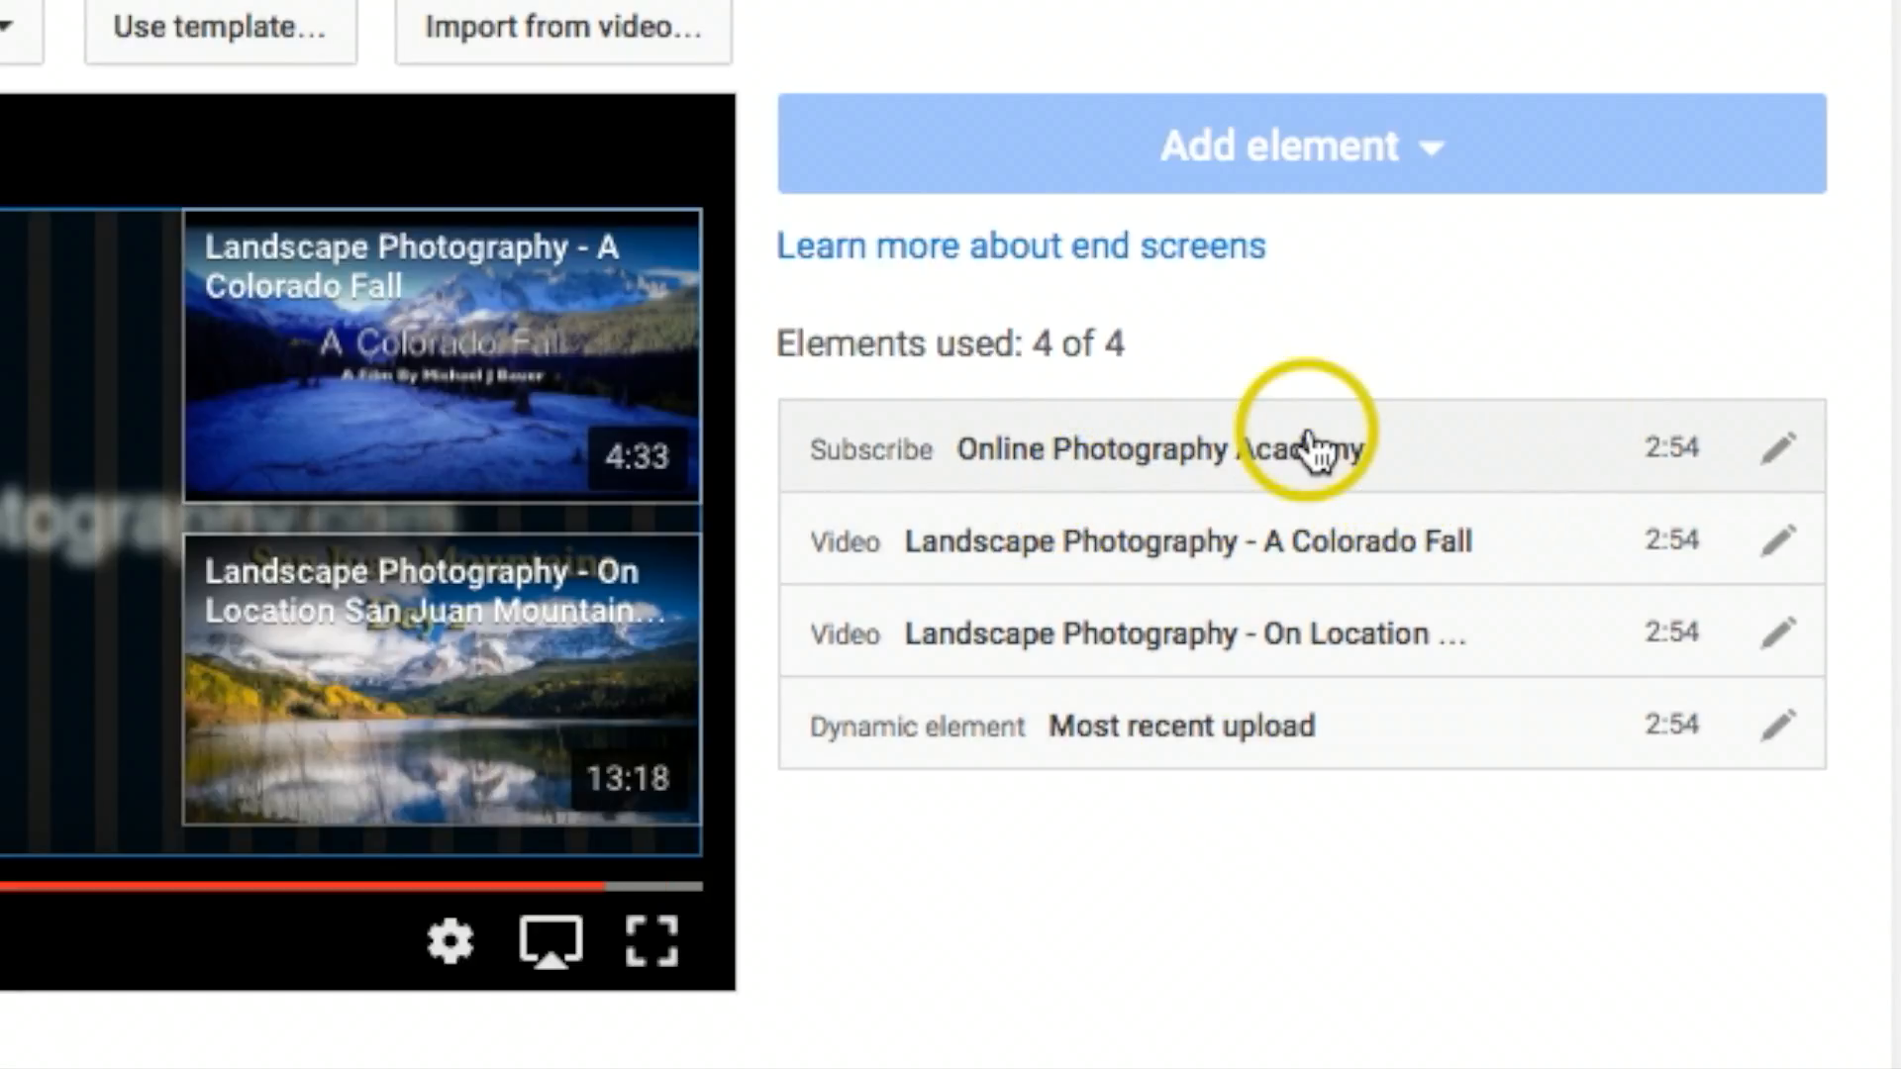
Step: Delete the subscribe element and the A Colorado Fall video element from the end screen
{"action": "left_click", "coordinate": [595, 360]}
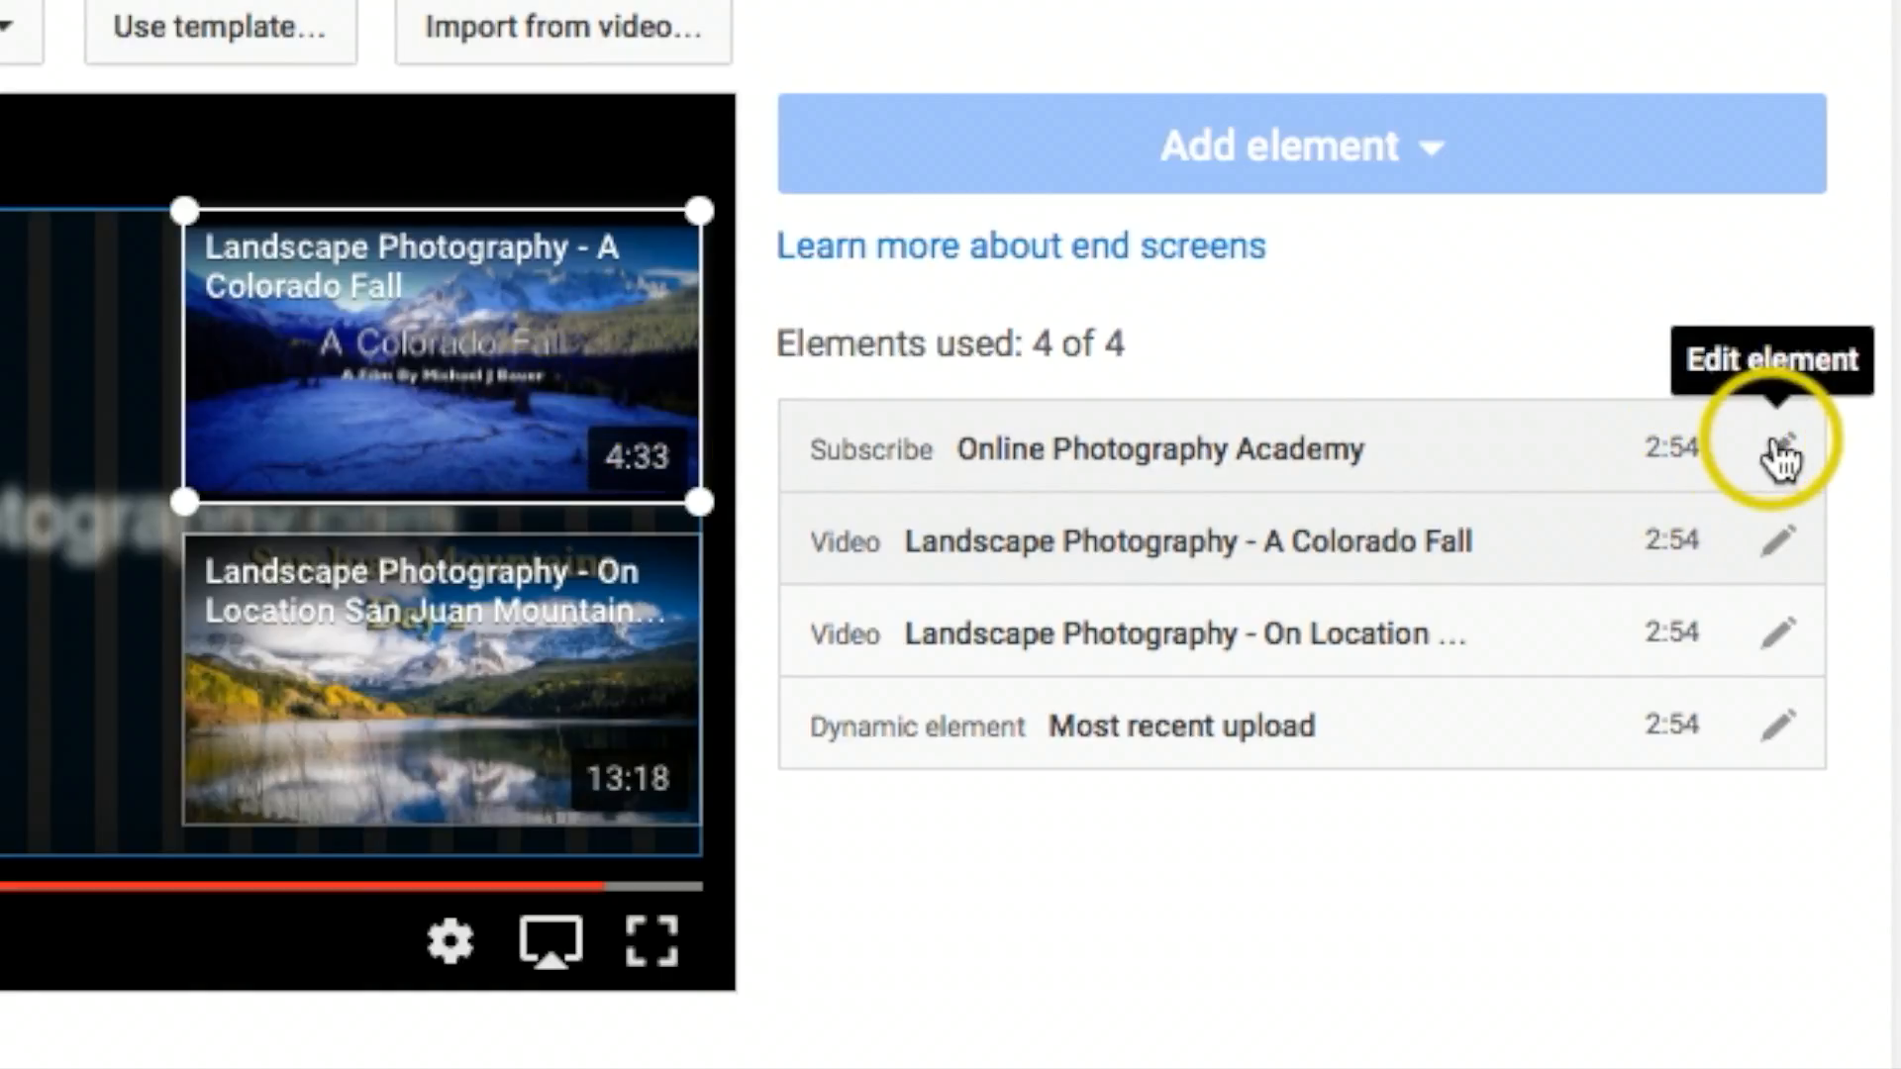
{"action": "left_click", "coordinate": [1774, 444]}
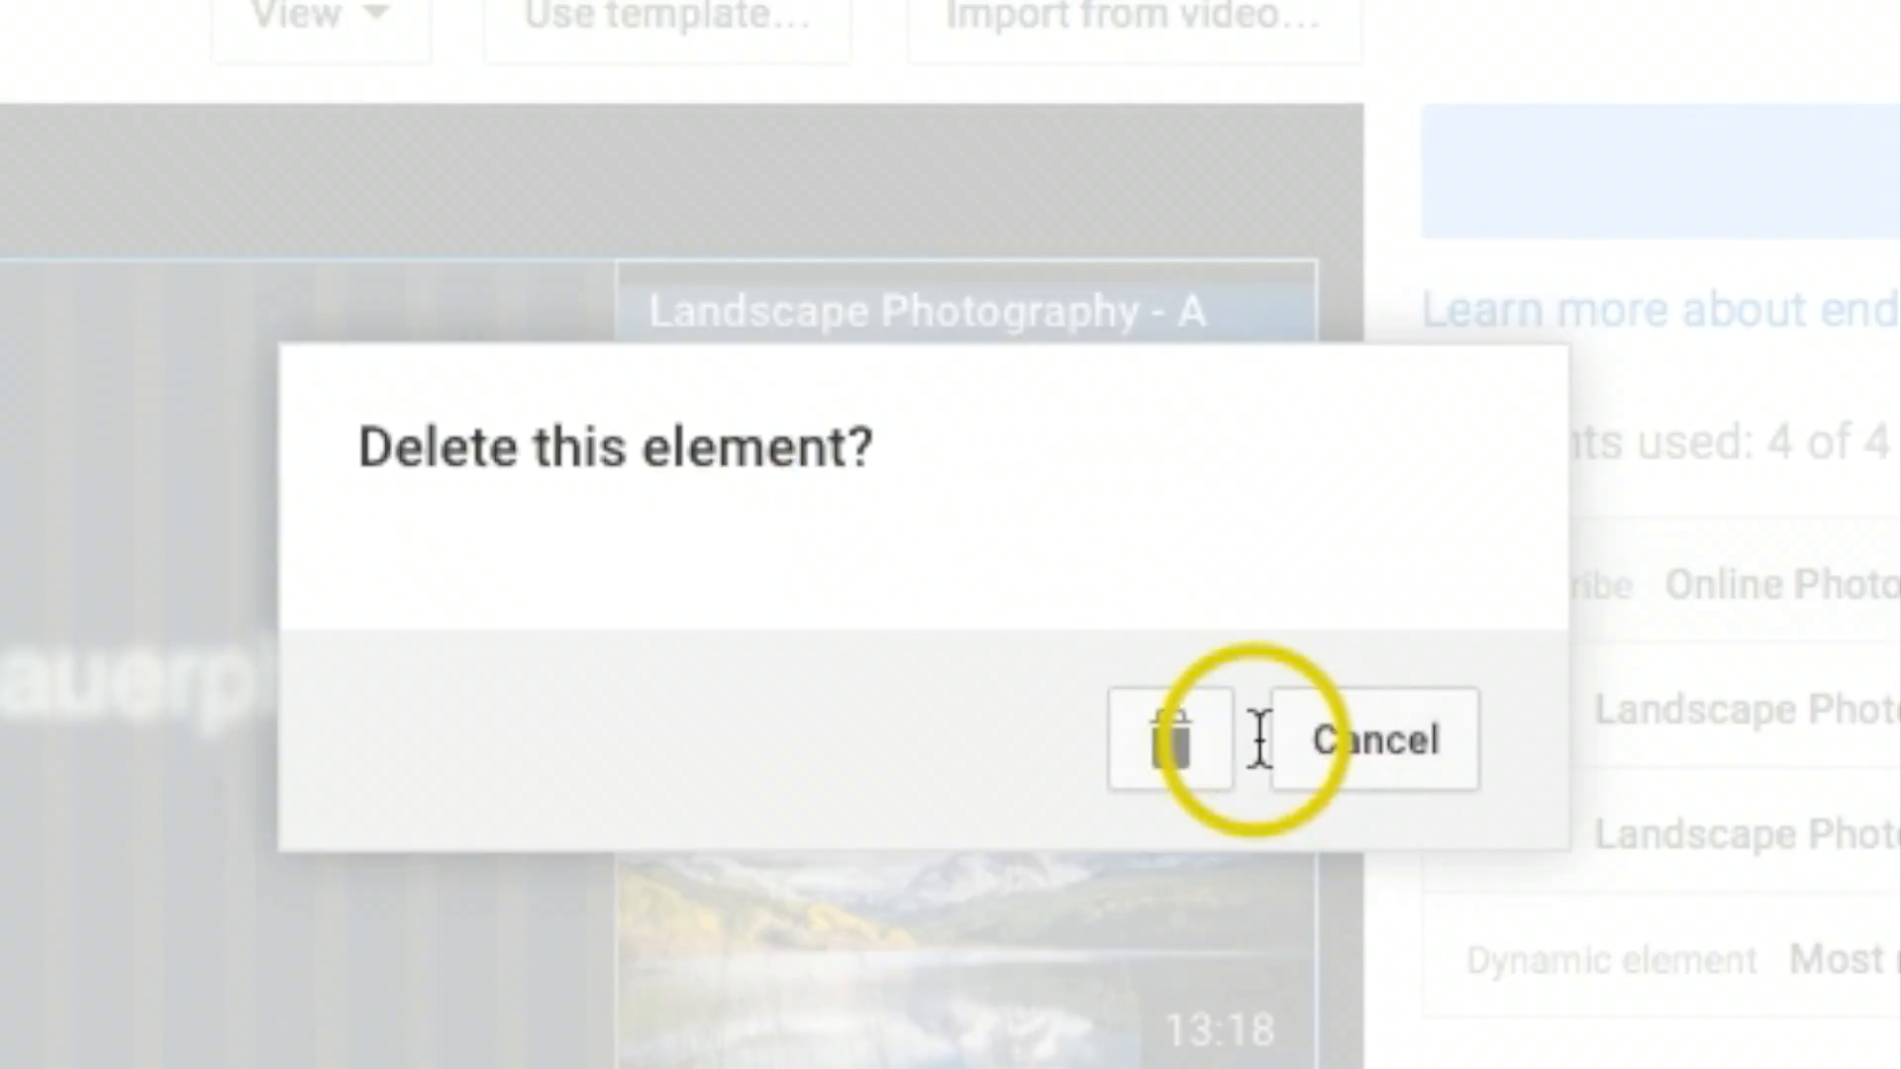
{"action": "left_click", "coordinate": [1173, 743]}
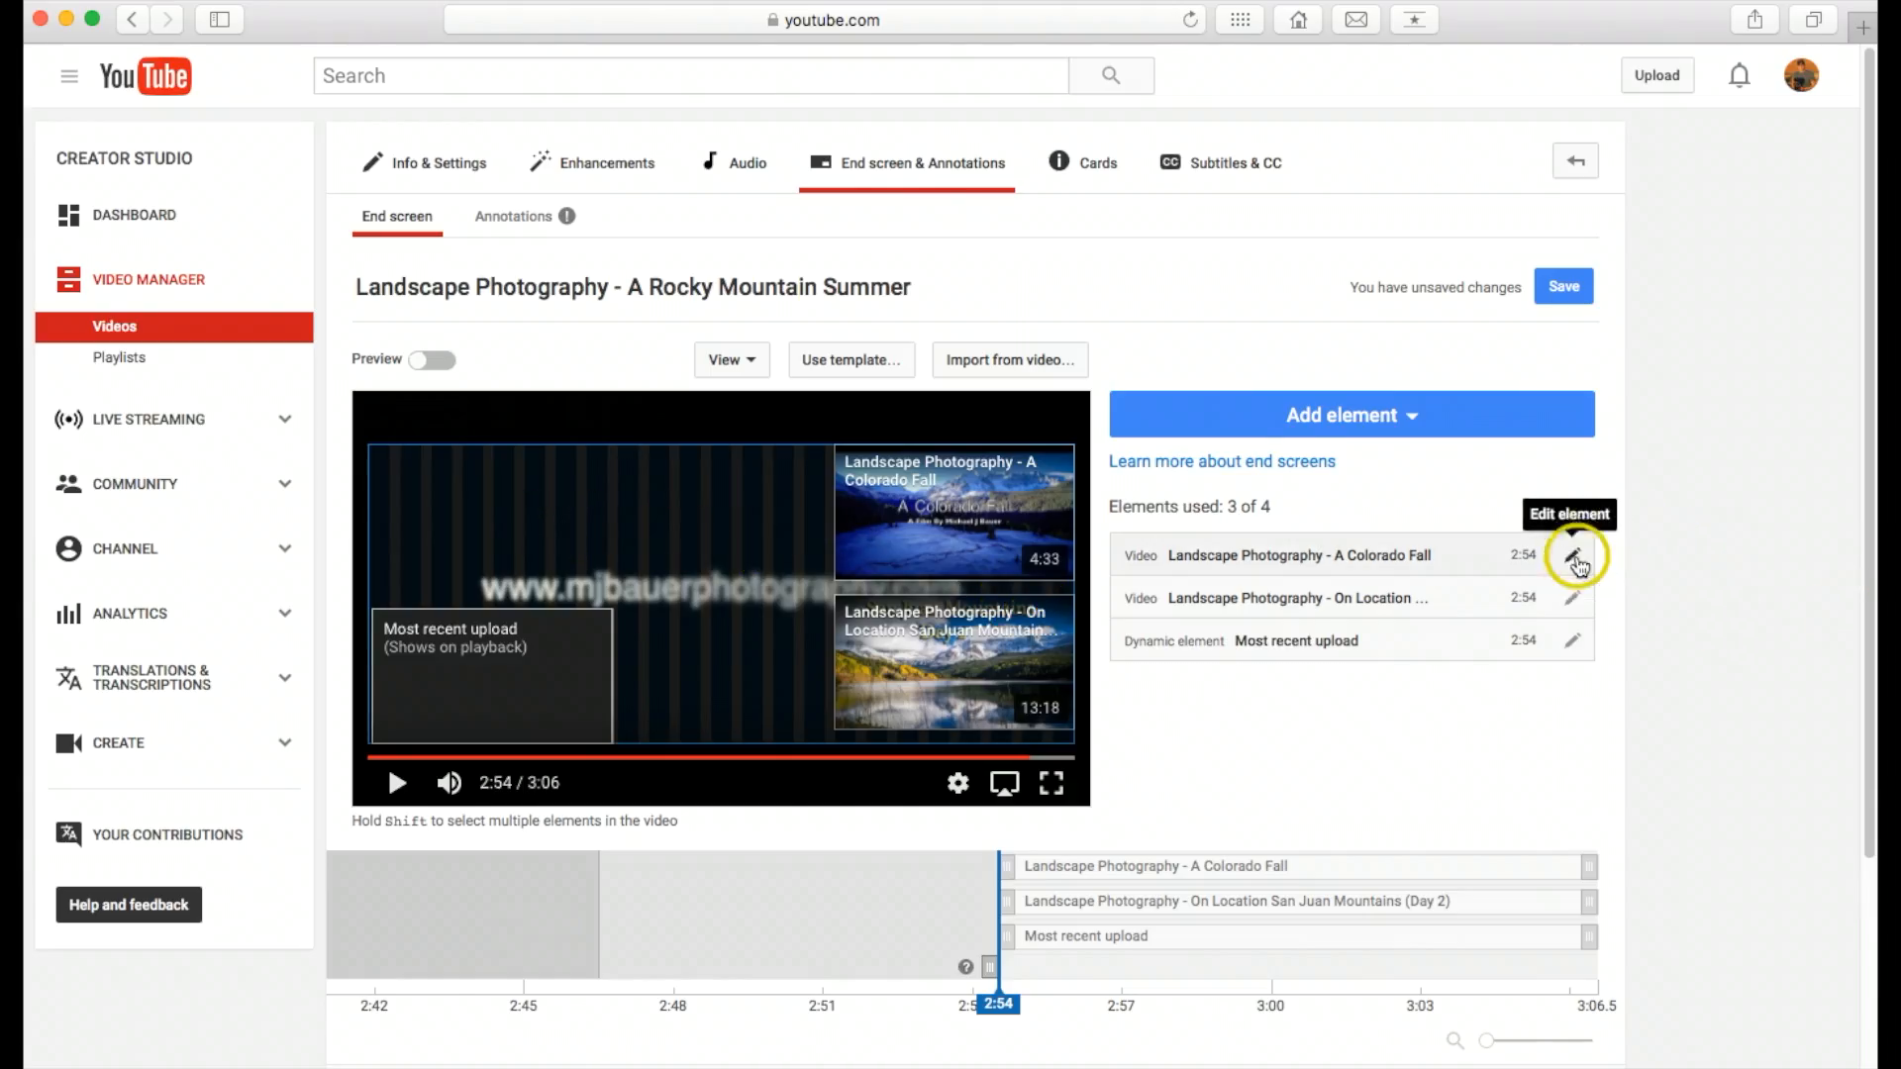
{"action": "left_click", "coordinate": [1574, 552]}
{"action": "left_click", "coordinate": [1091, 894]}
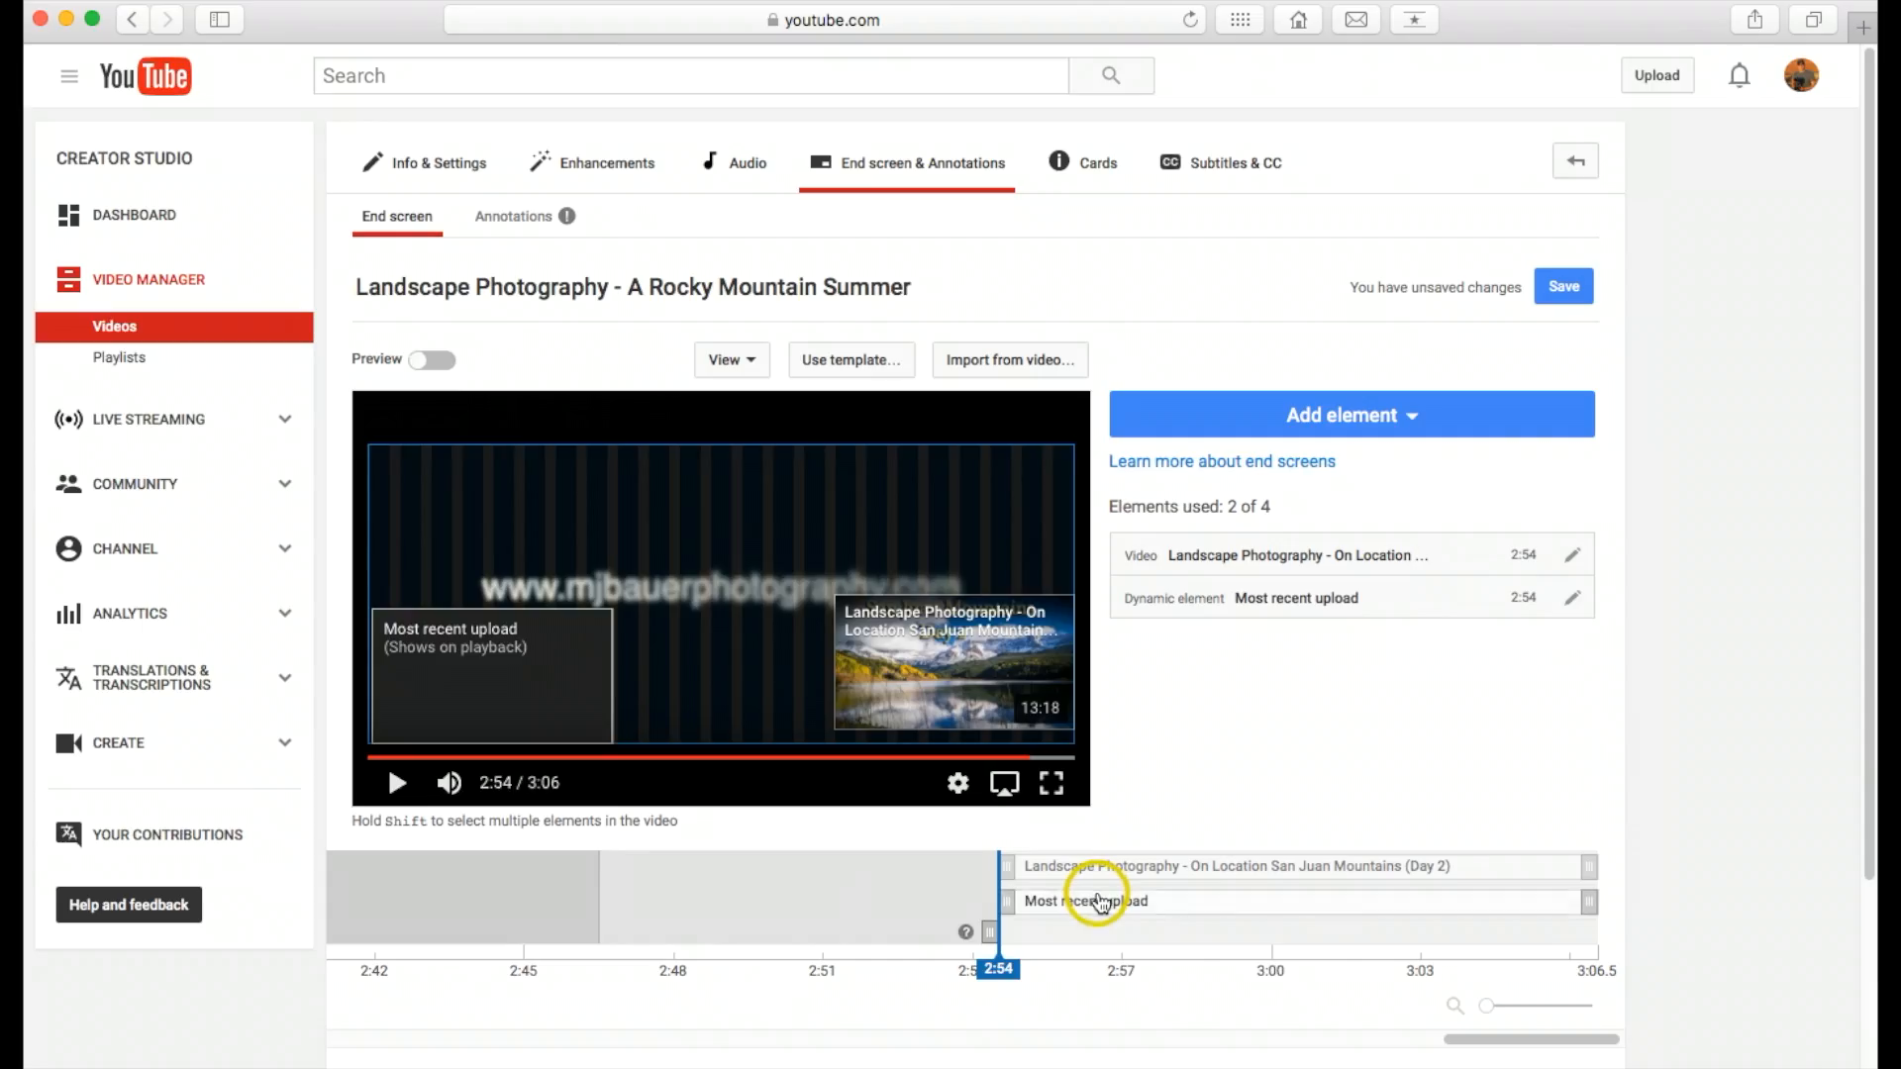
Step: Delete the San Juan Mountains (Day 2) video element and the most recent upload element
{"action": "left_click", "coordinate": [1581, 554]}
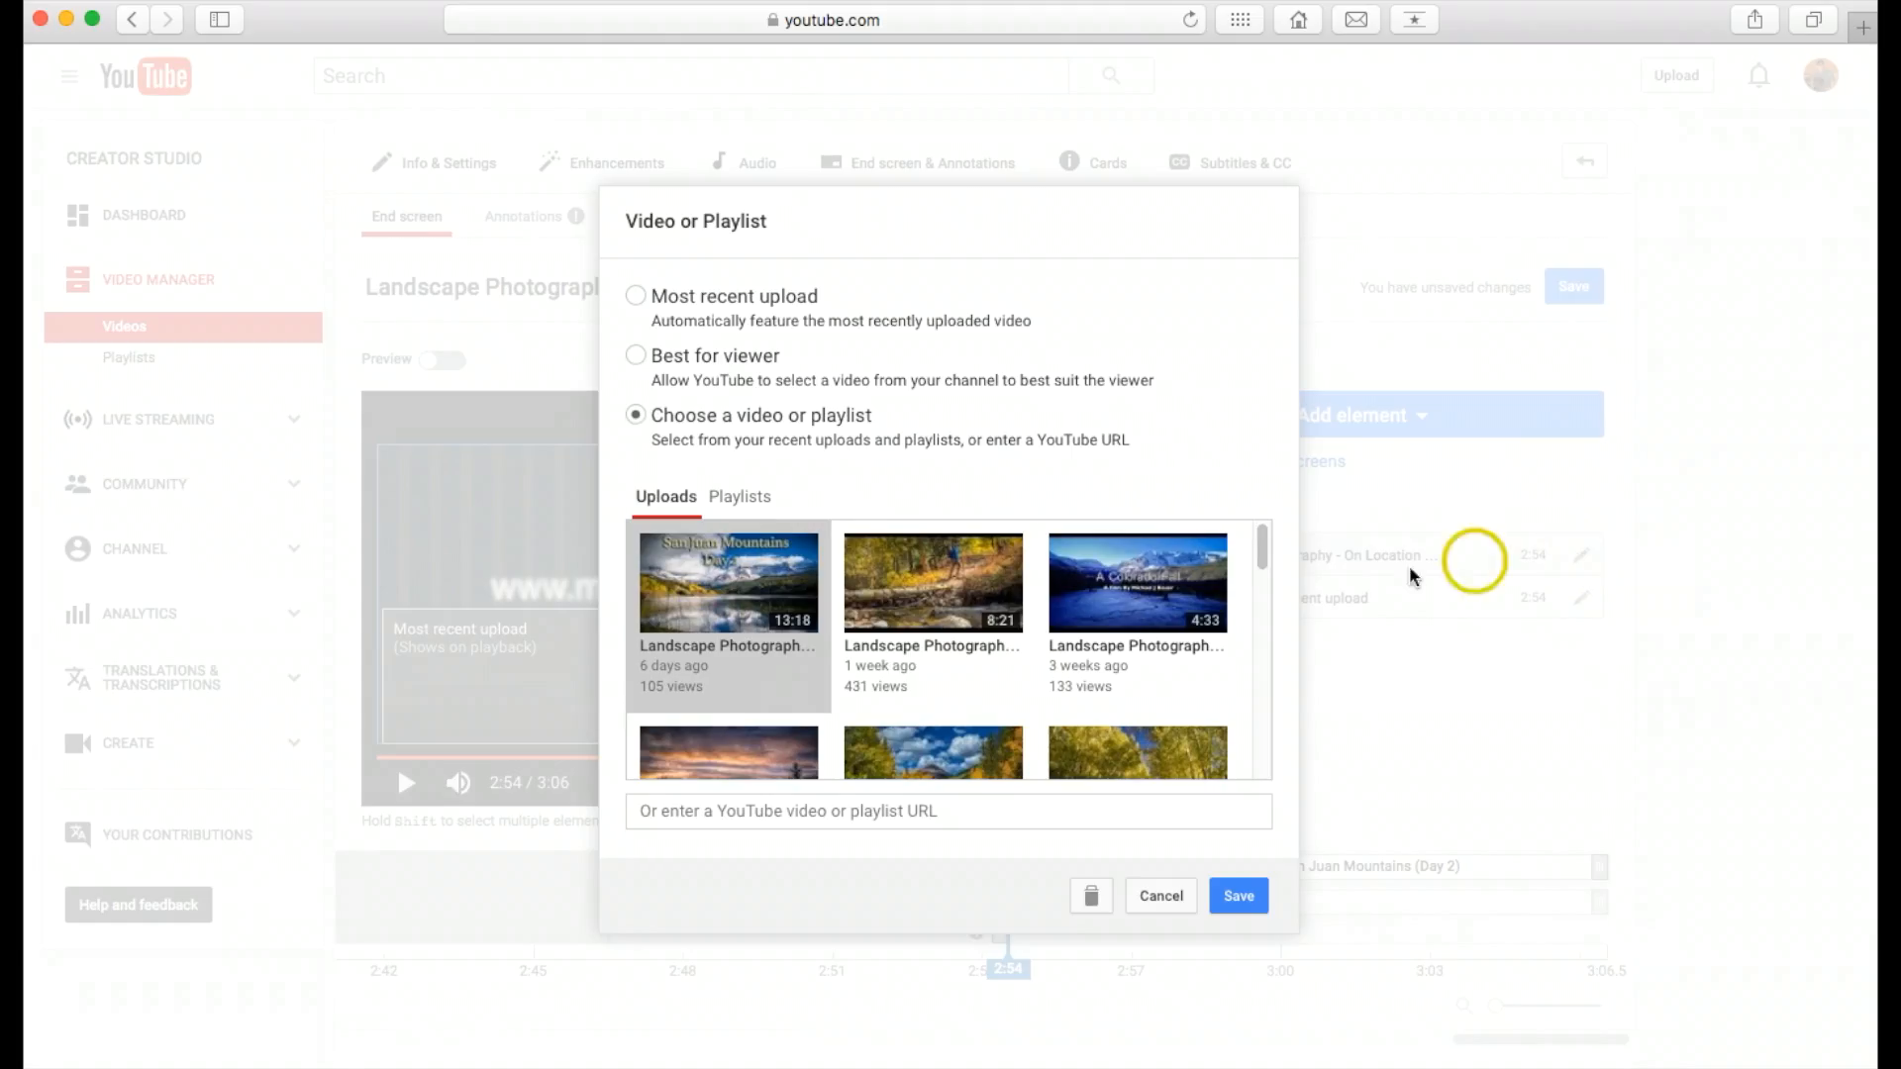
{"action": "left_click", "coordinate": [1094, 897]}
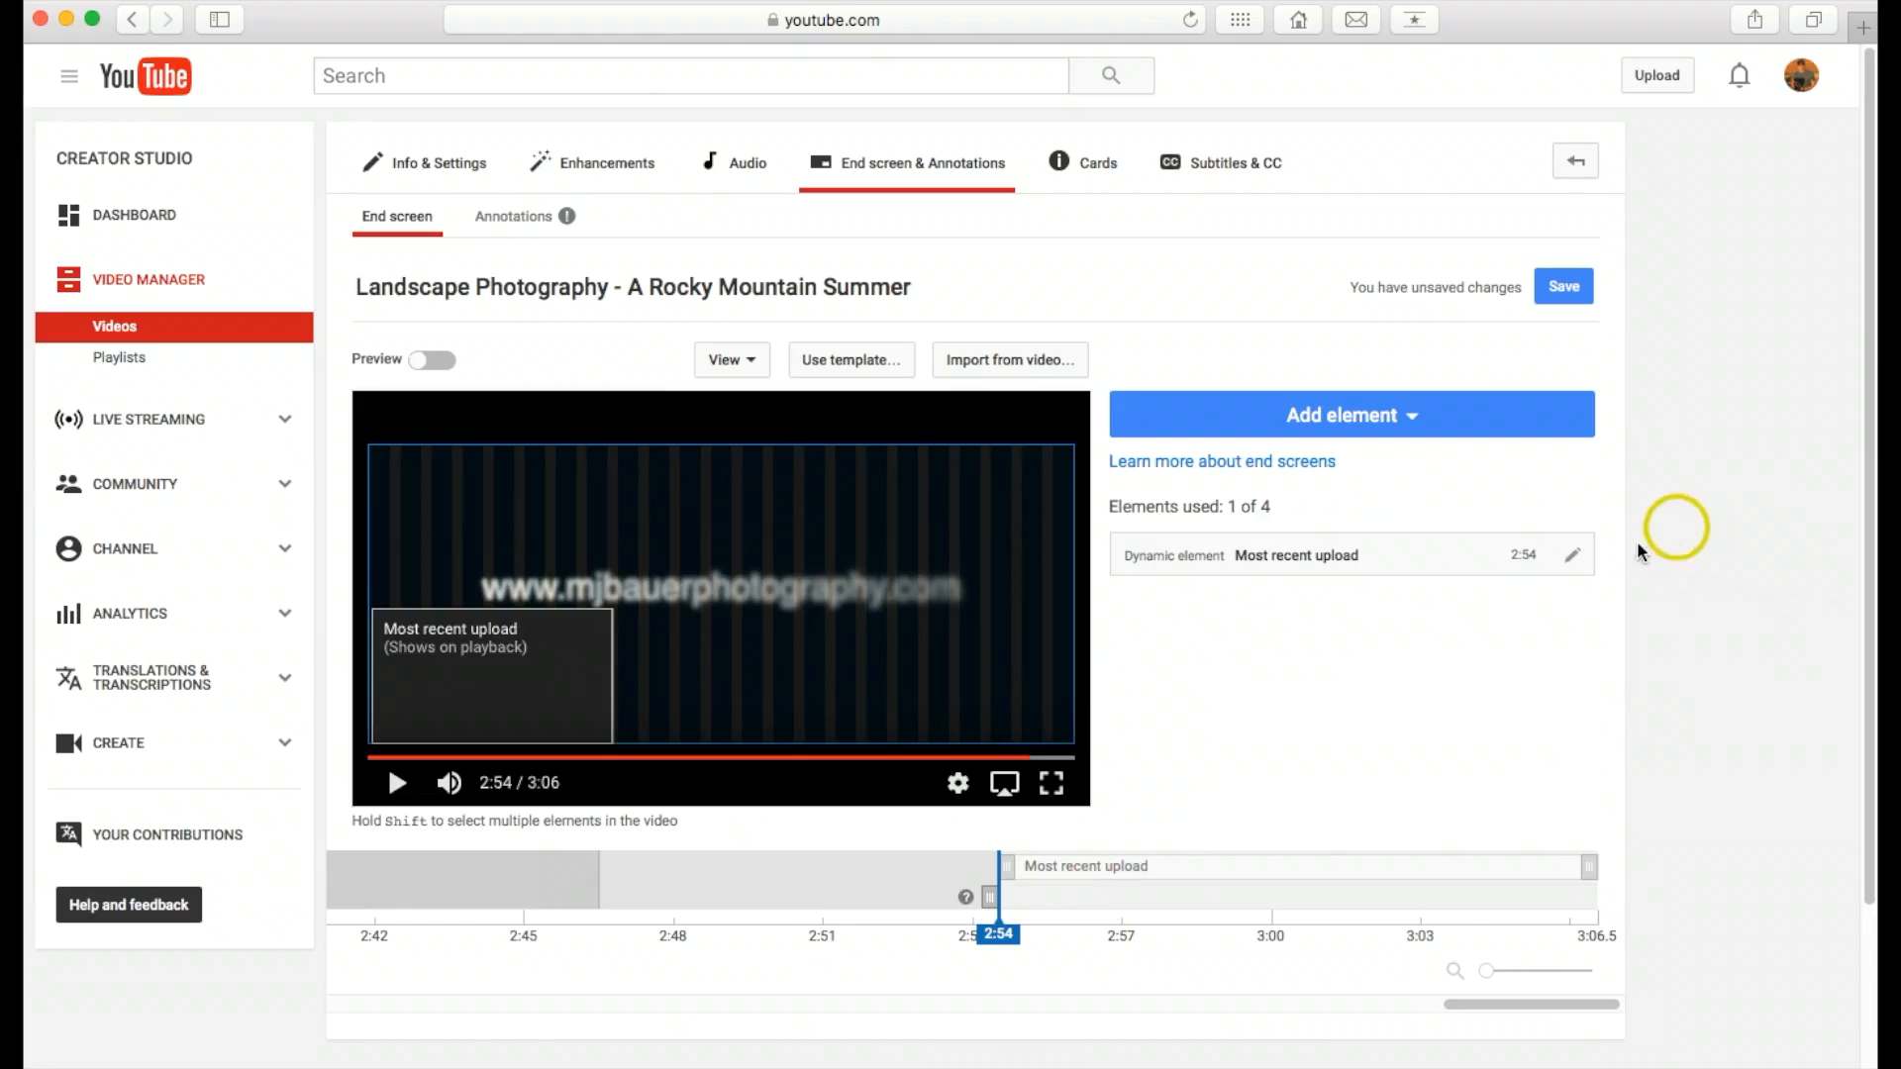
{"action": "left_click", "coordinate": [1576, 558]}
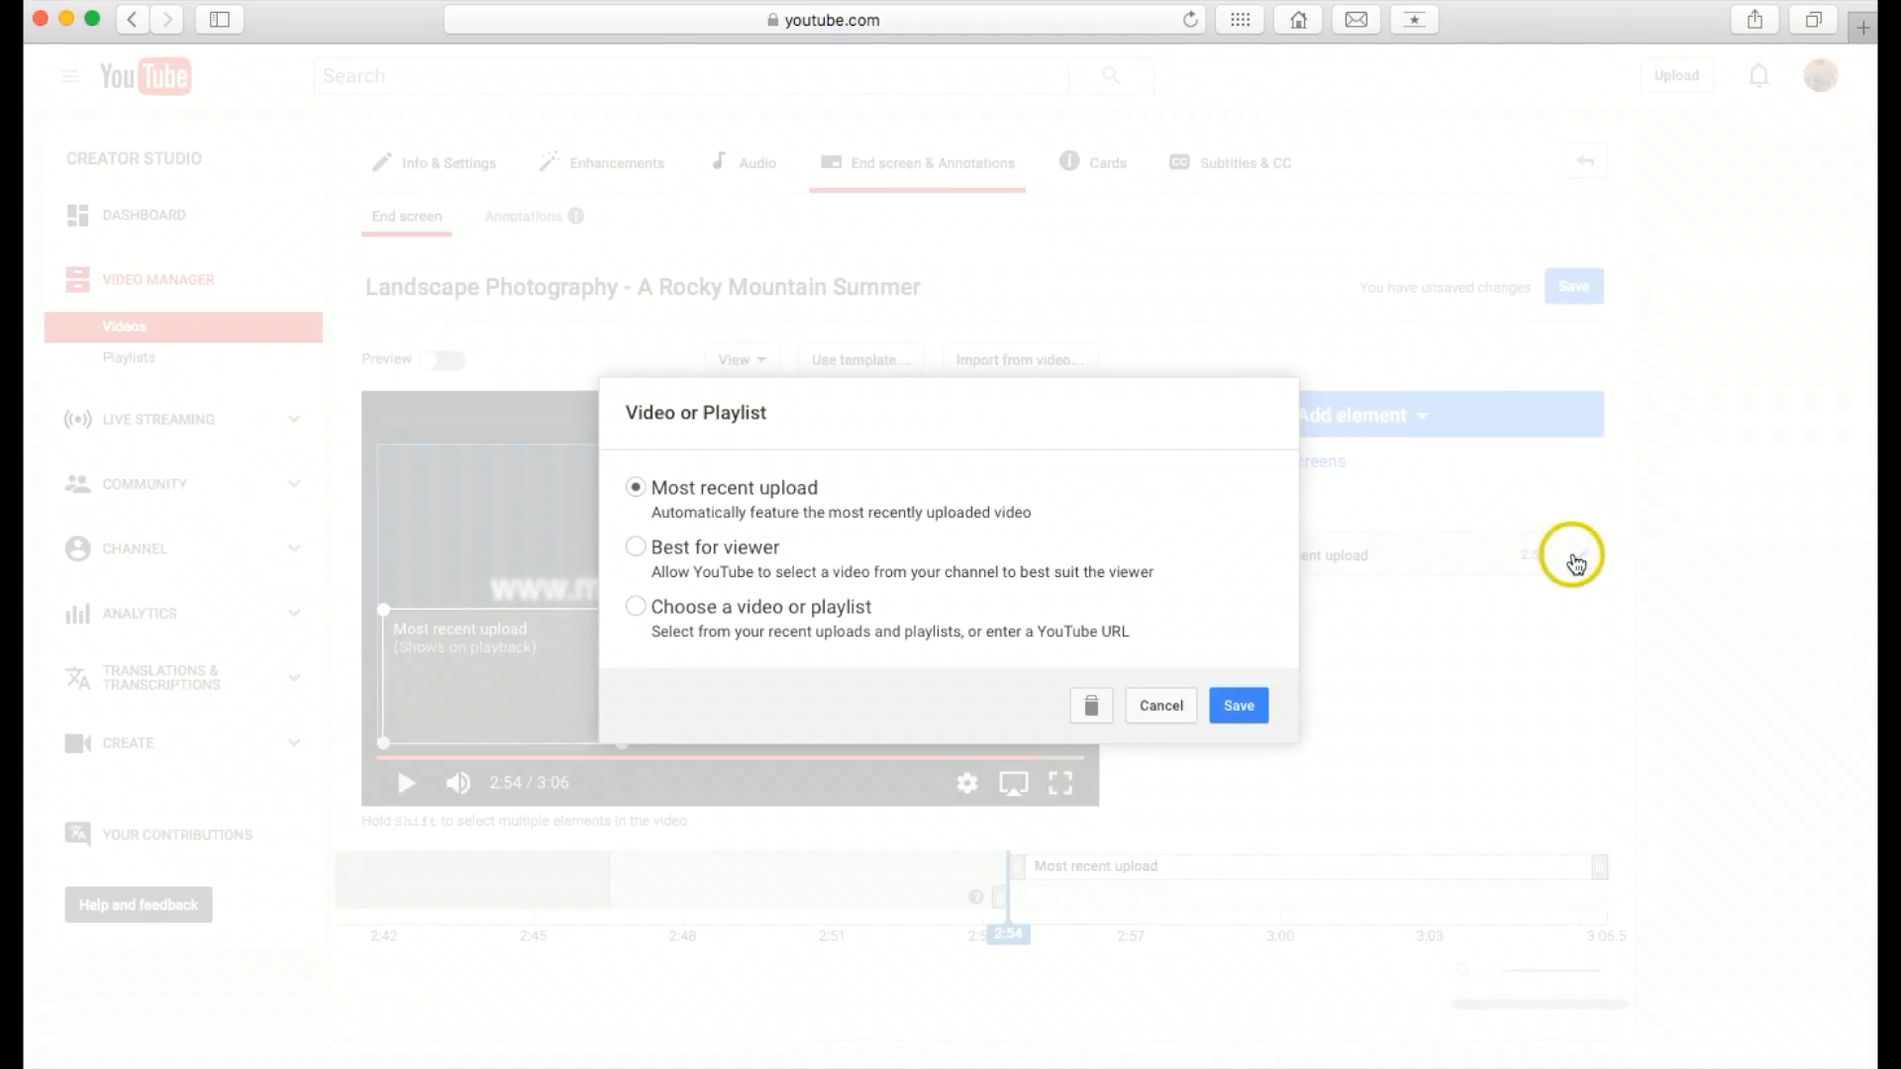
{"action": "left_click", "coordinate": [1087, 707]}
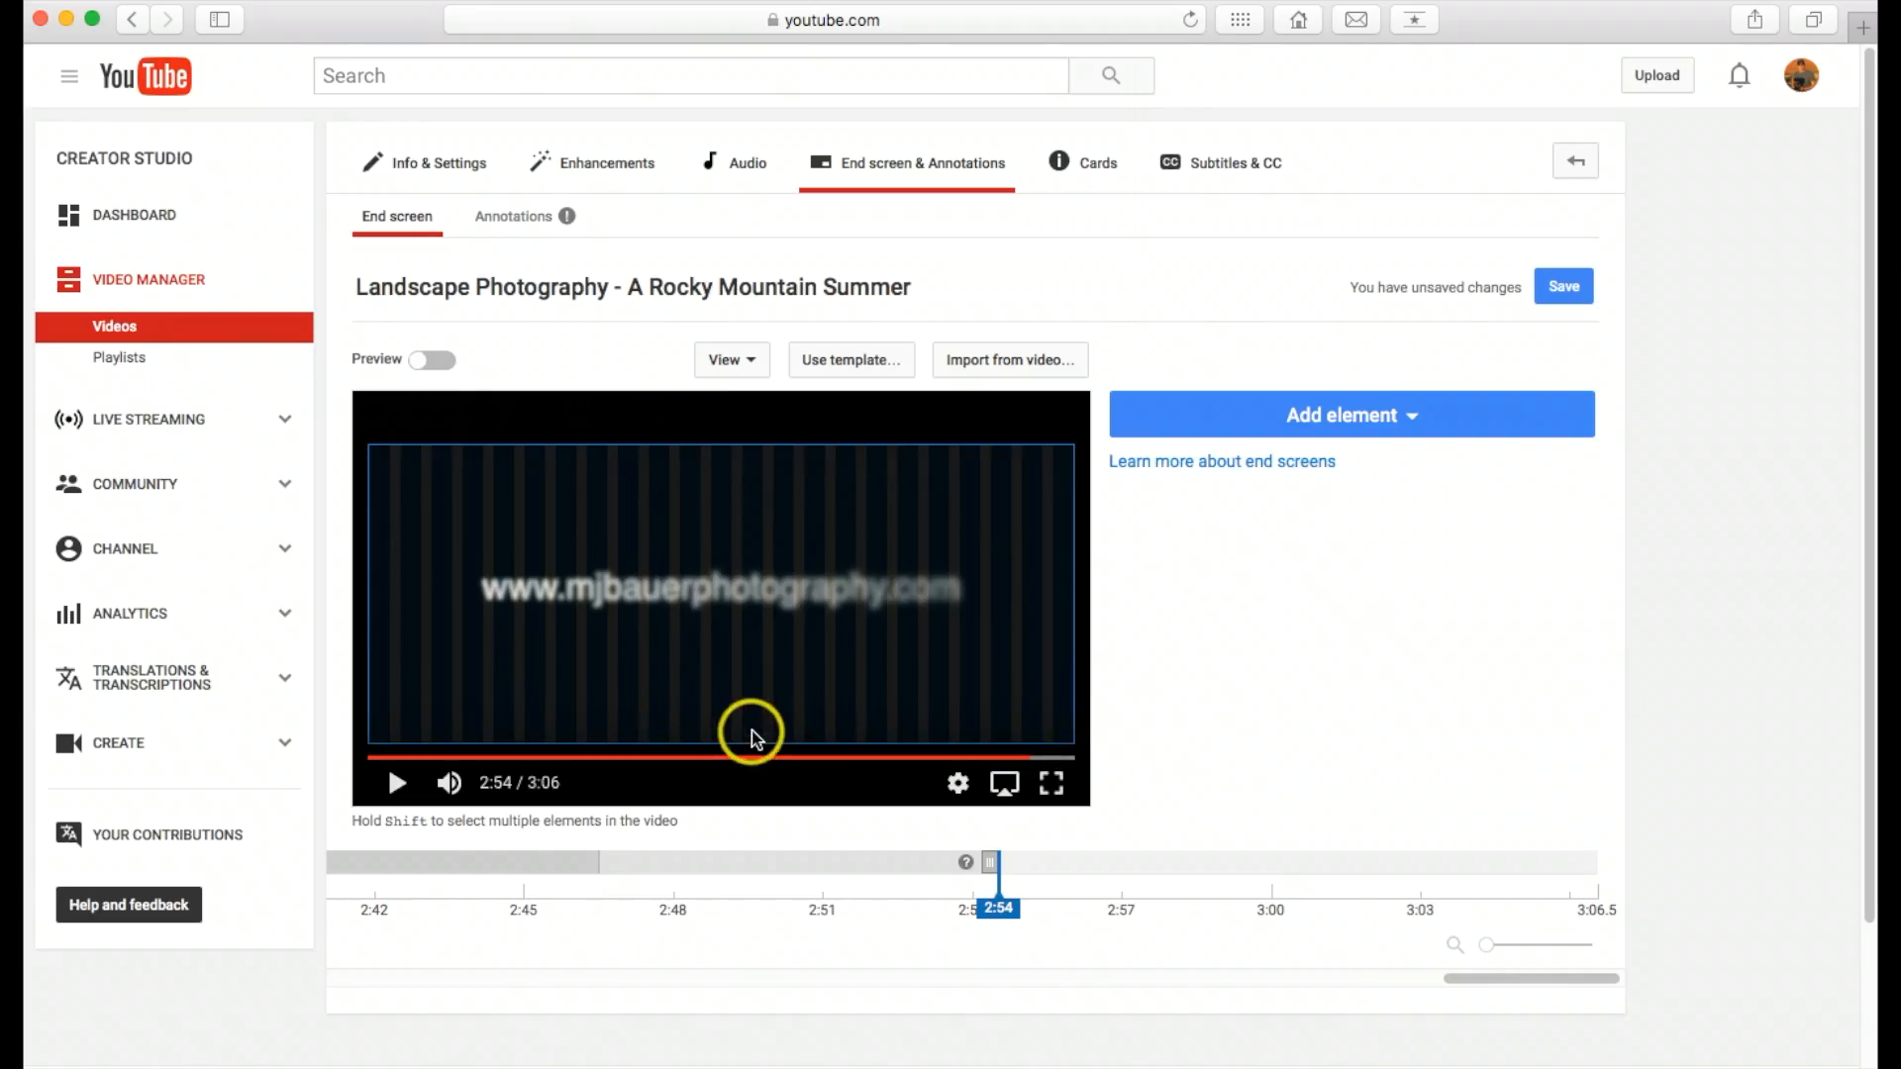
{"action": "left_click", "coordinate": [1356, 417]}
{"action": "left_click", "coordinate": [1354, 416]}
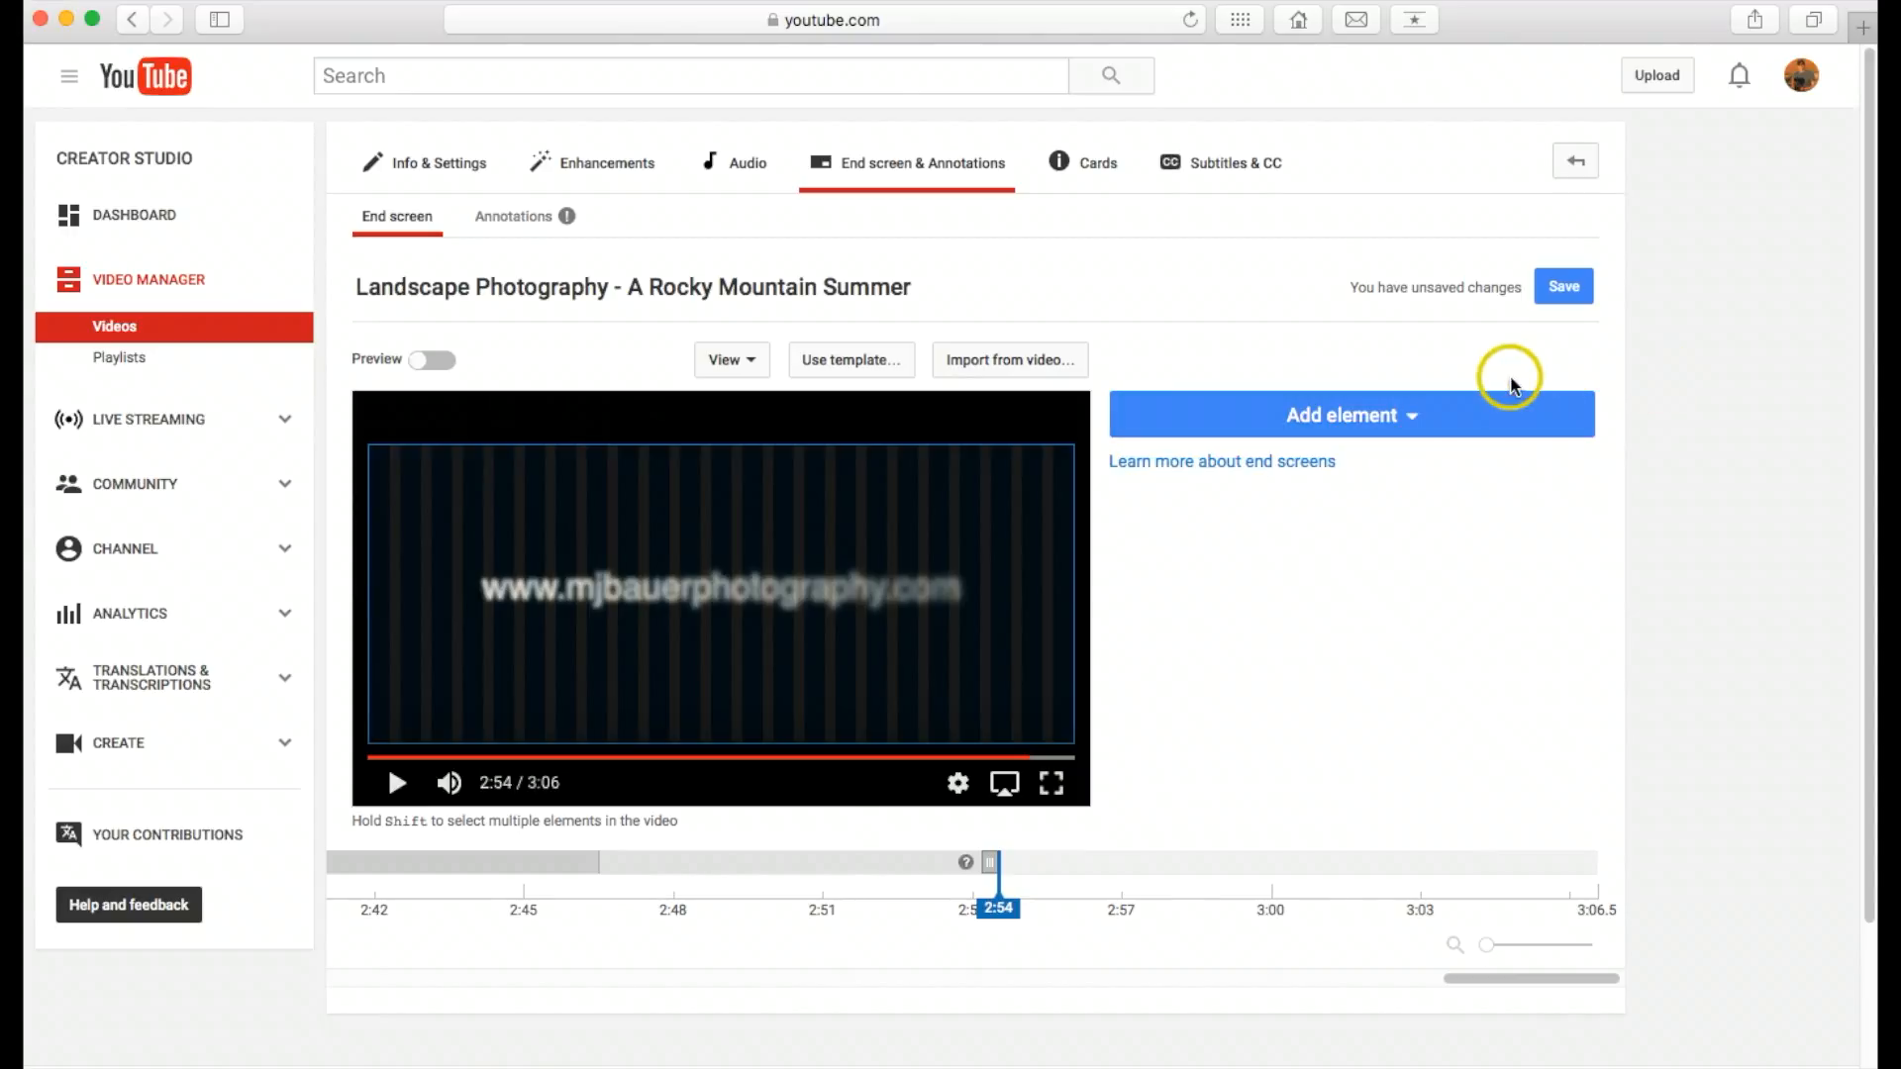